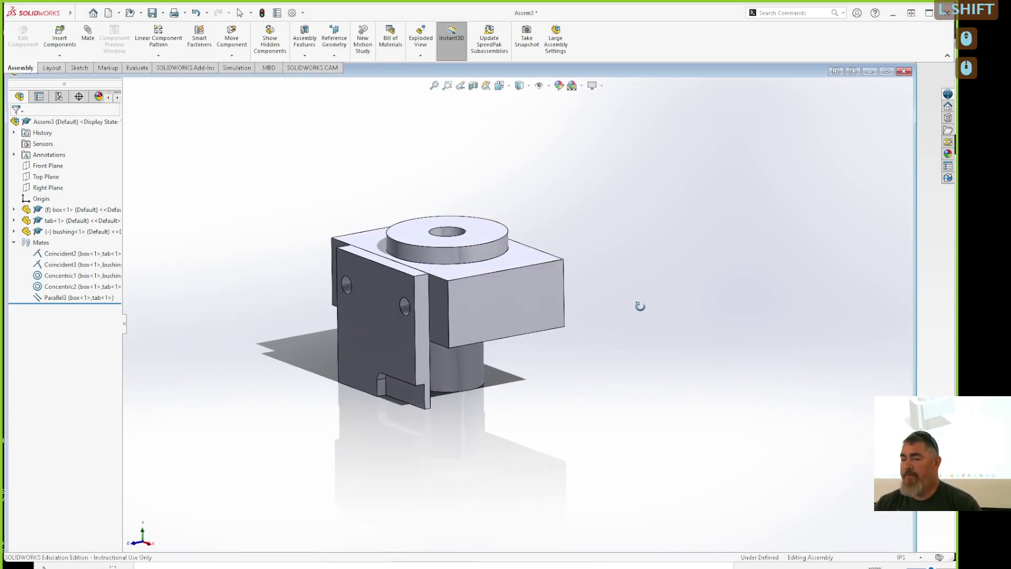
Copy the tab component and paste a second instance into the assembly
middle_drag(668, 407, 553, 417)
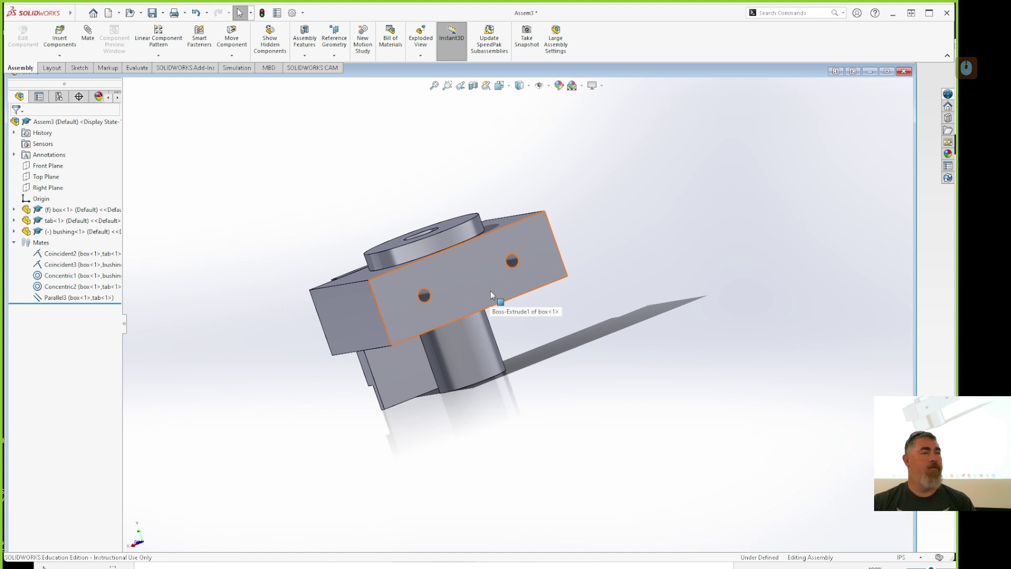
middle_drag(230, 352, 527, 321)
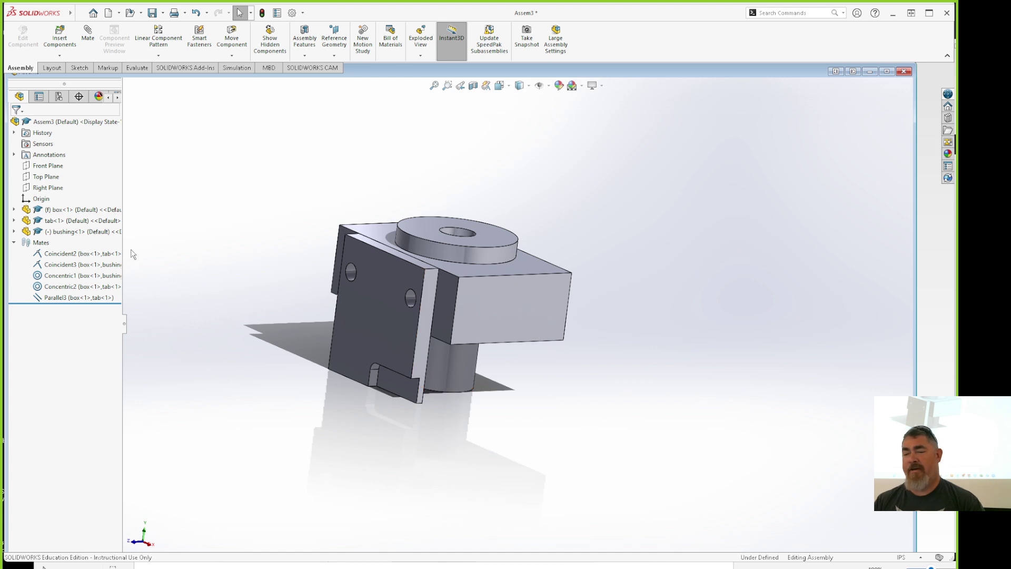
click(70, 221)
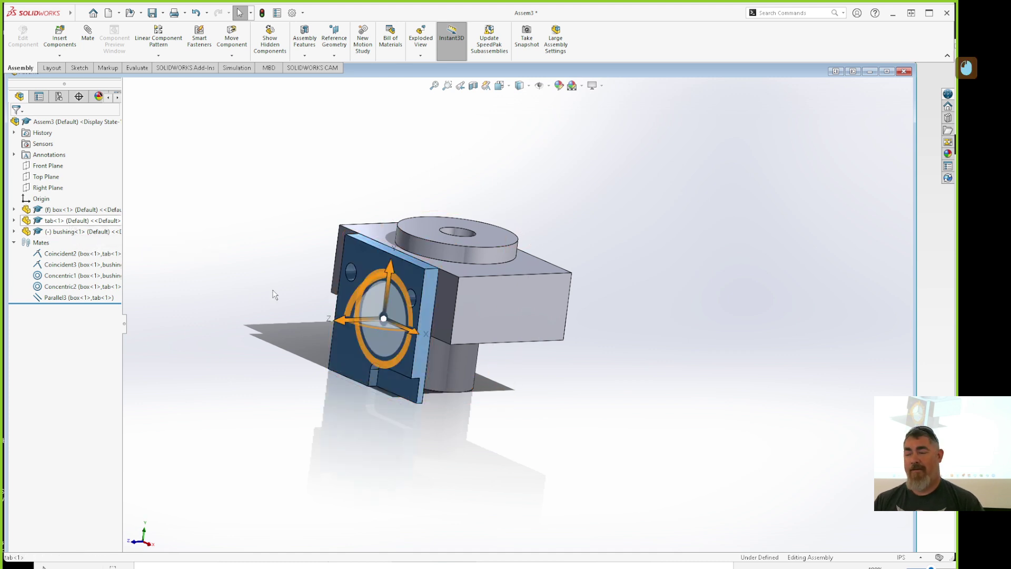
click(691, 318)
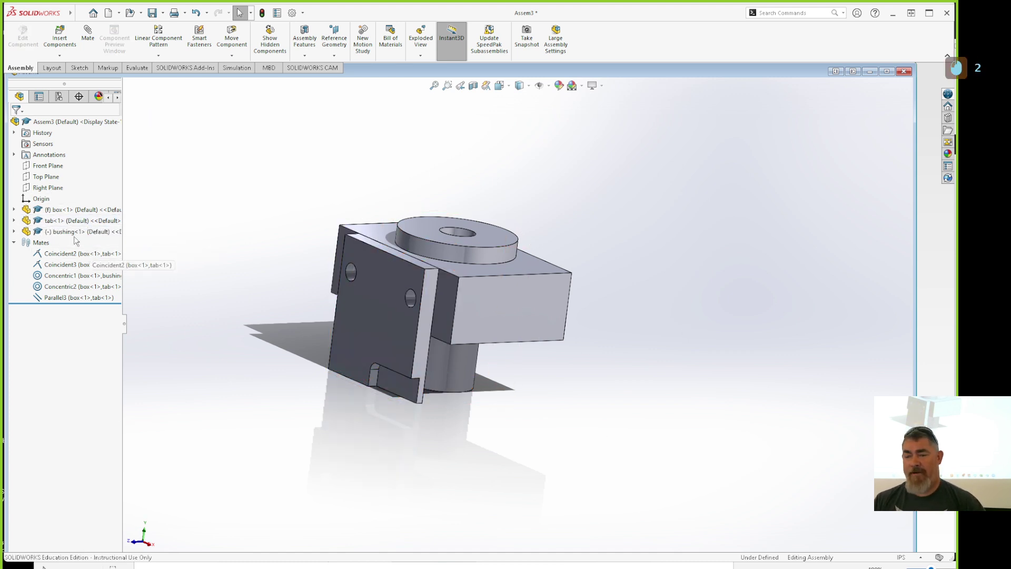
click(70, 222)
key(ctrl+c)
key(ctrl+v)
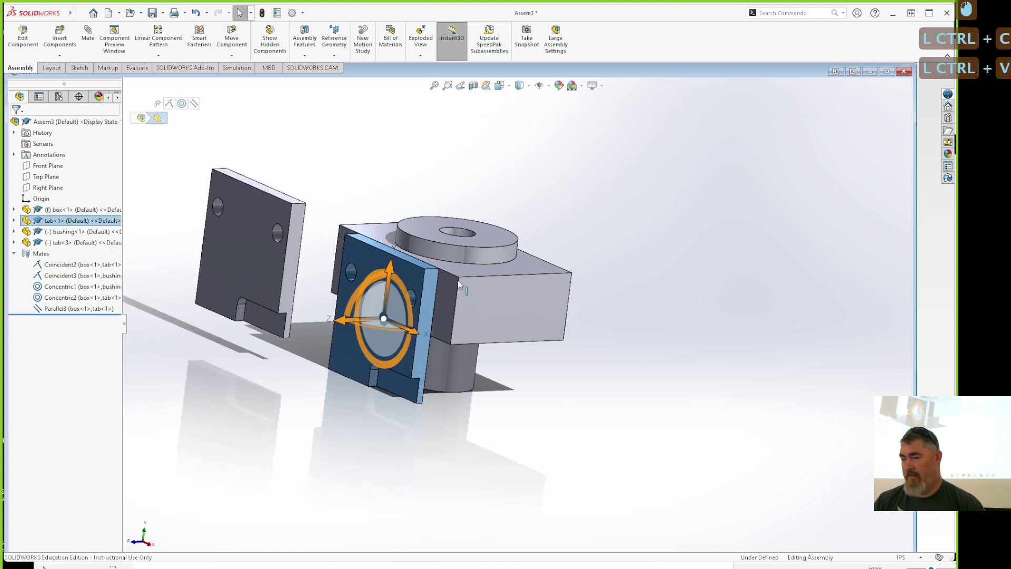
Mate the pasted tab's inner face coincident to the box's right face, flipped
click(87, 34)
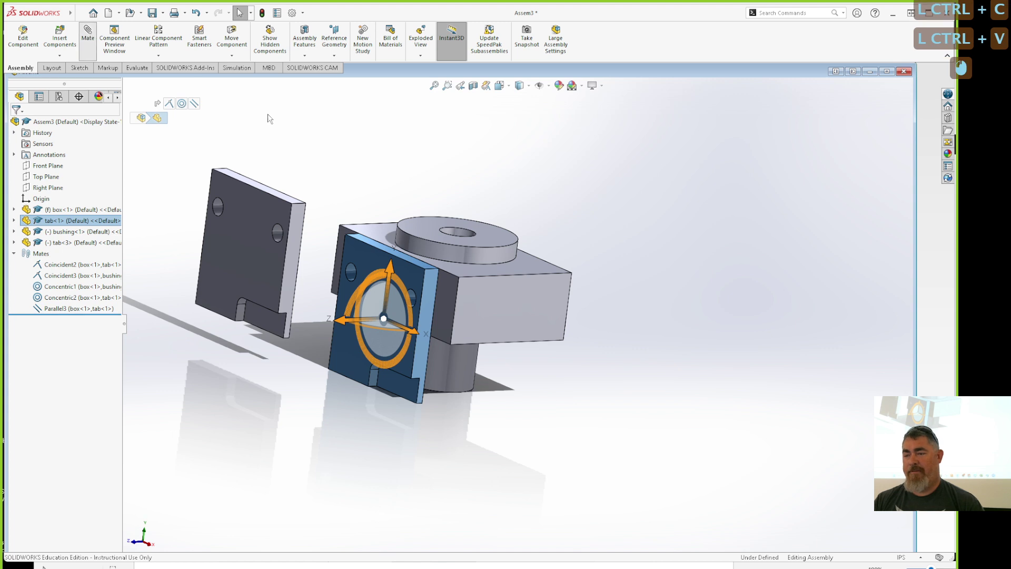
middle_drag(627, 186, 568, 181)
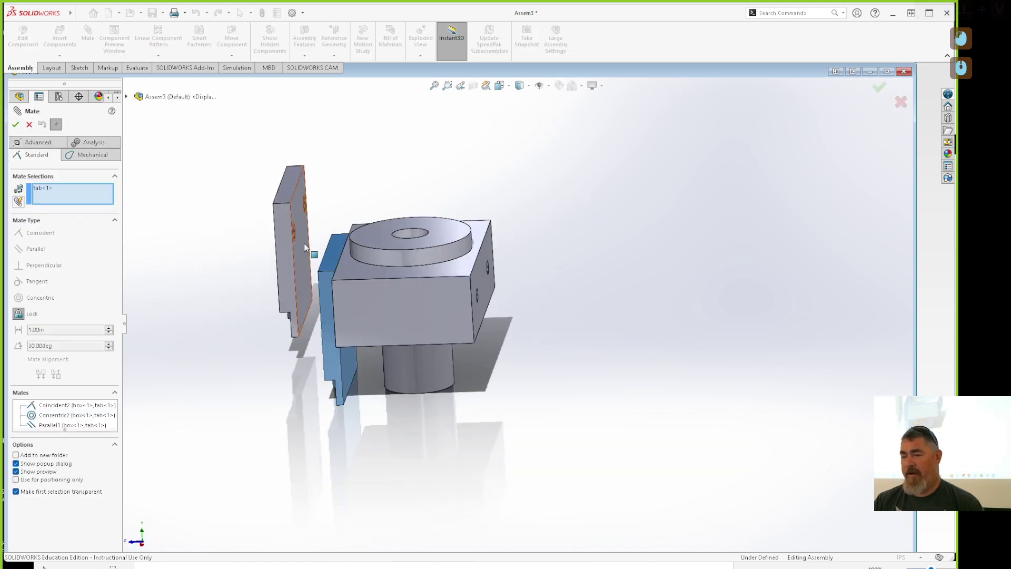
click(297, 227)
click(495, 295)
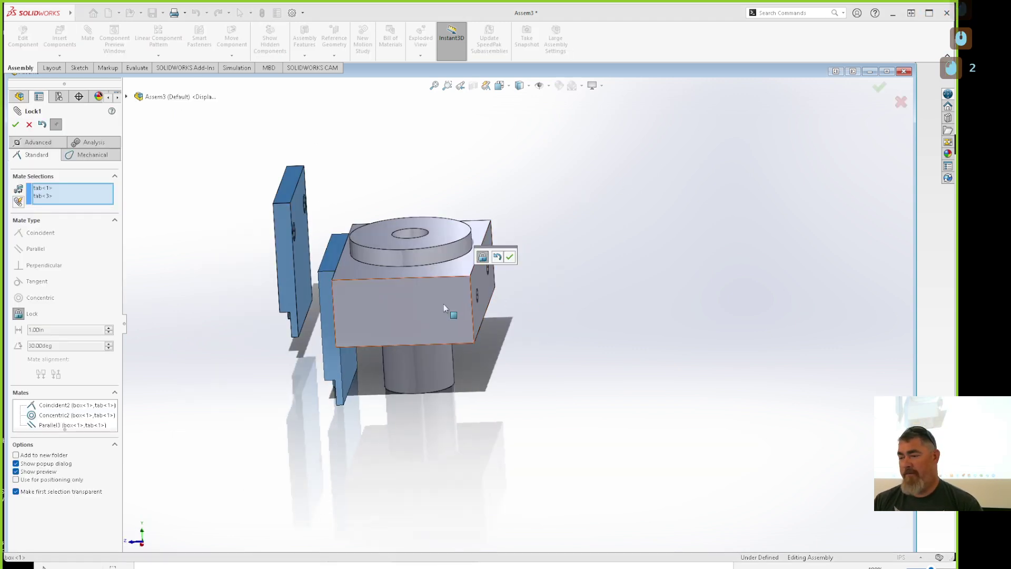
key(Escape)
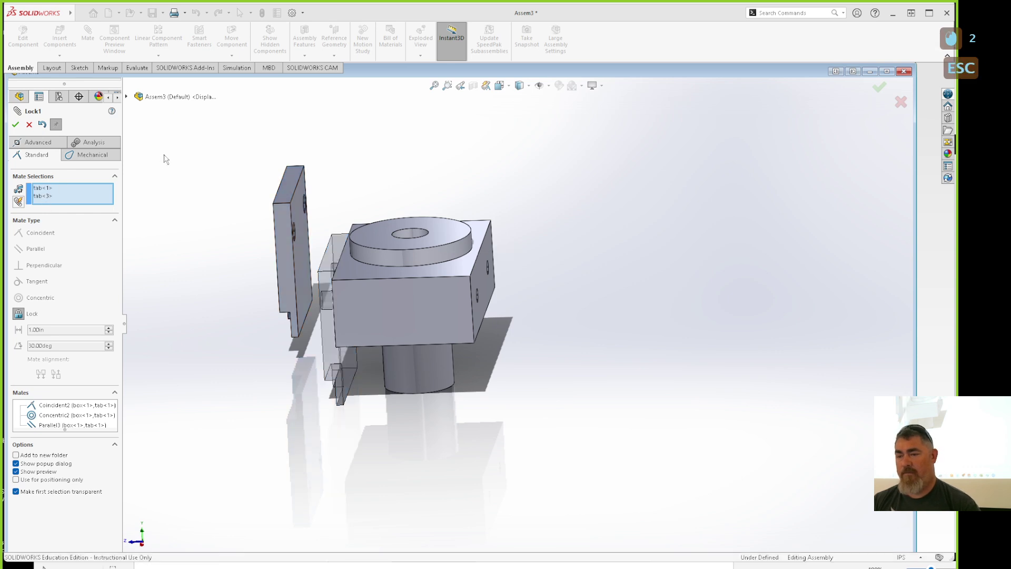
click(98, 32)
click(302, 257)
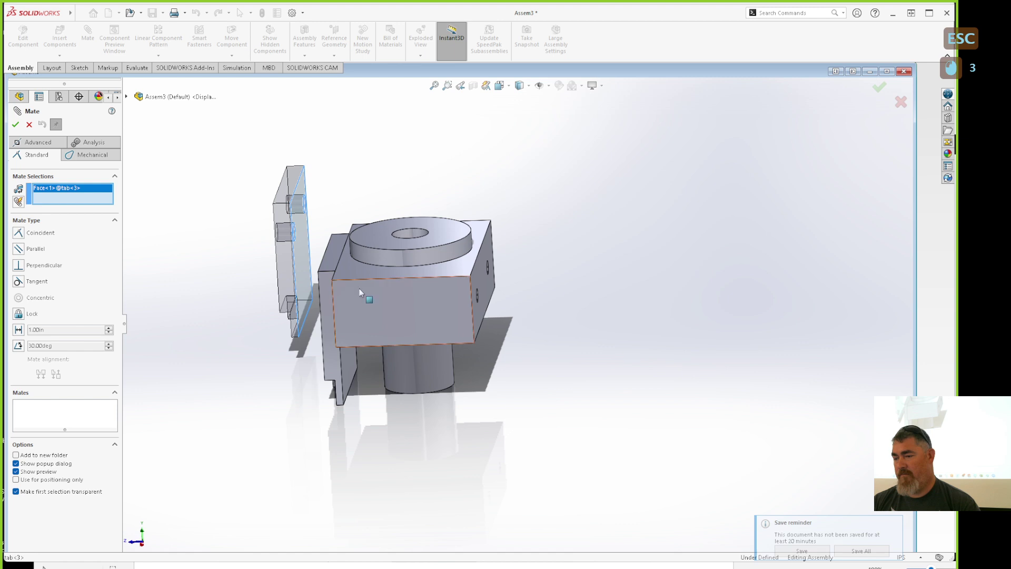
click(478, 316)
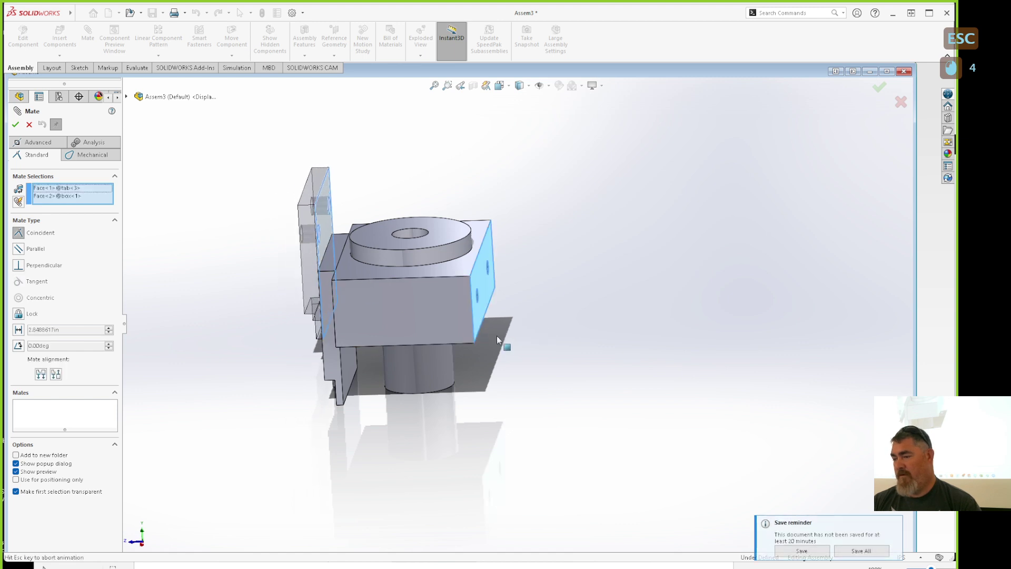
click(55, 374)
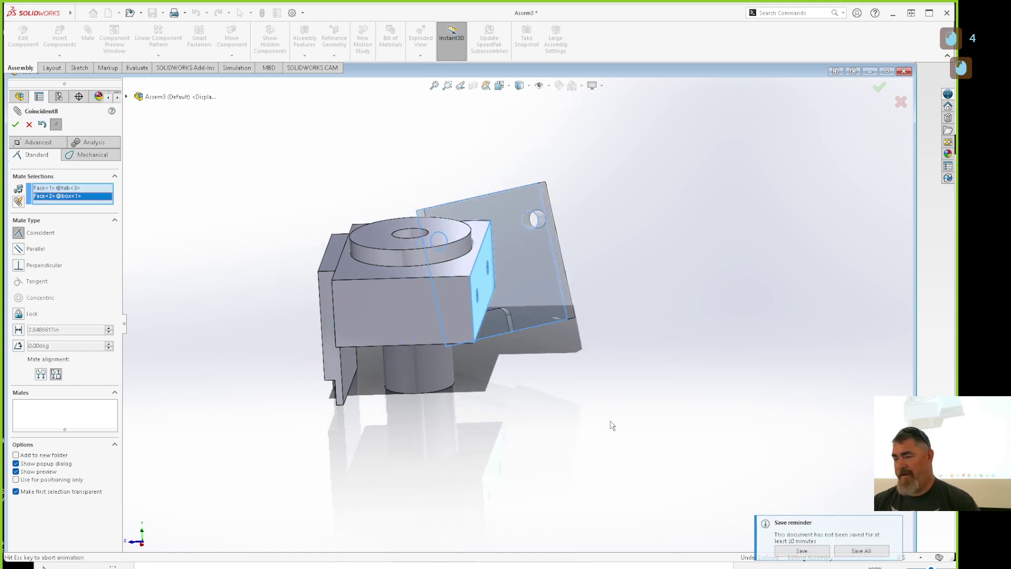
click(15, 124)
Undo the coincident mate and delete the pasted tab copy tab<3>
middle_drag(593, 367, 535, 361)
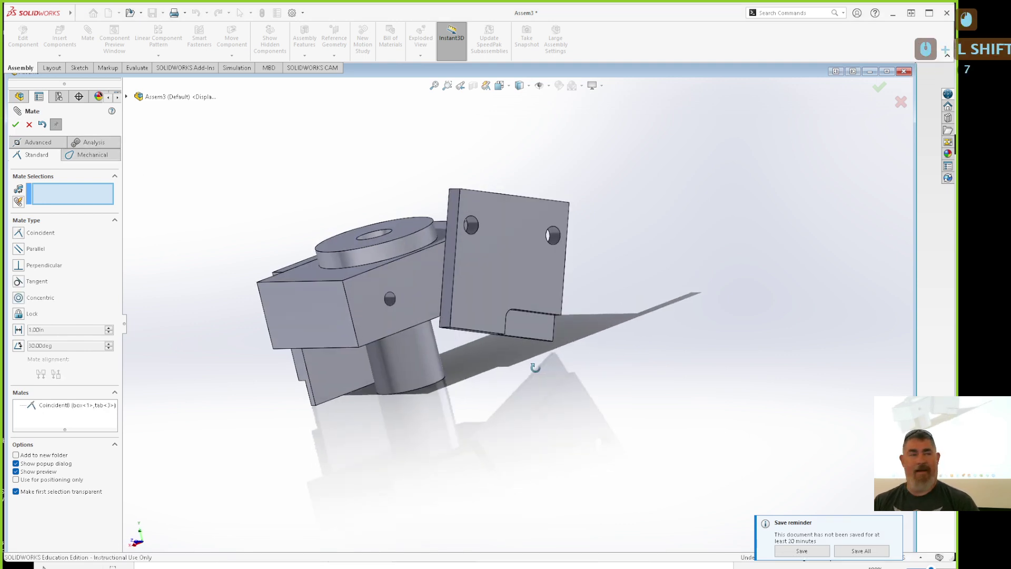
key(ctrl+z)
key(ctrl+shift+z)
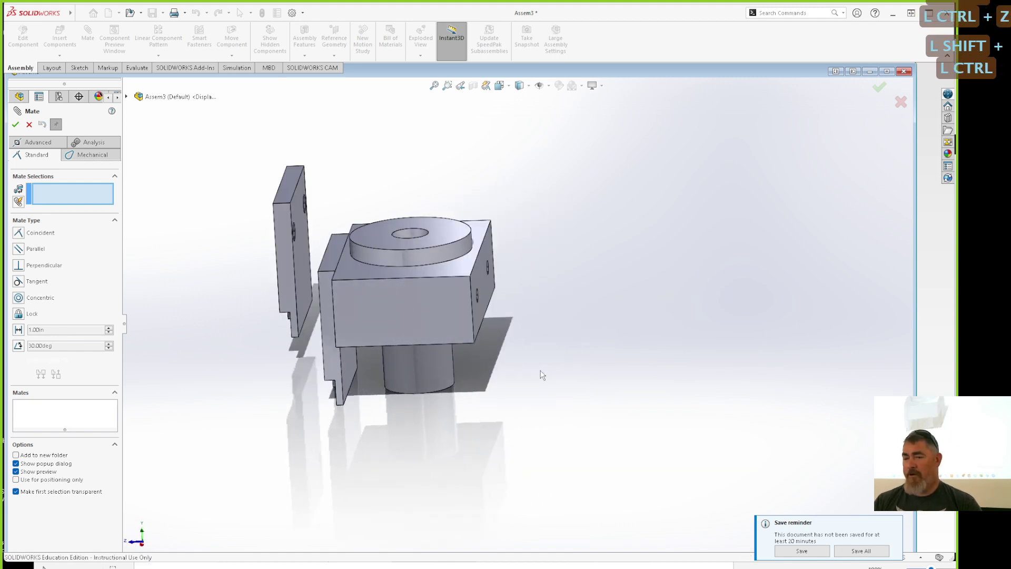
key(Escape)
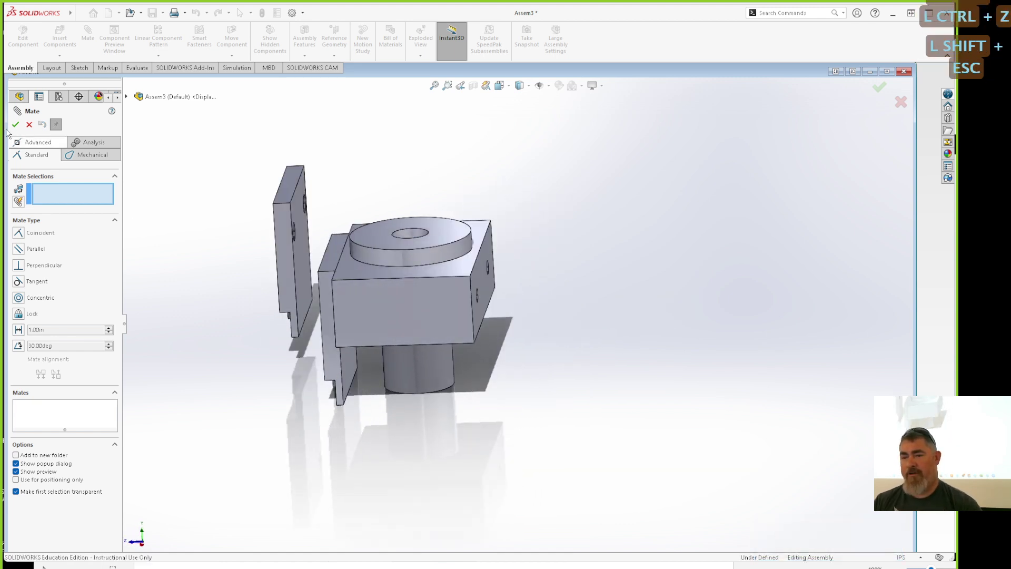
click(103, 243)
key(Delete)
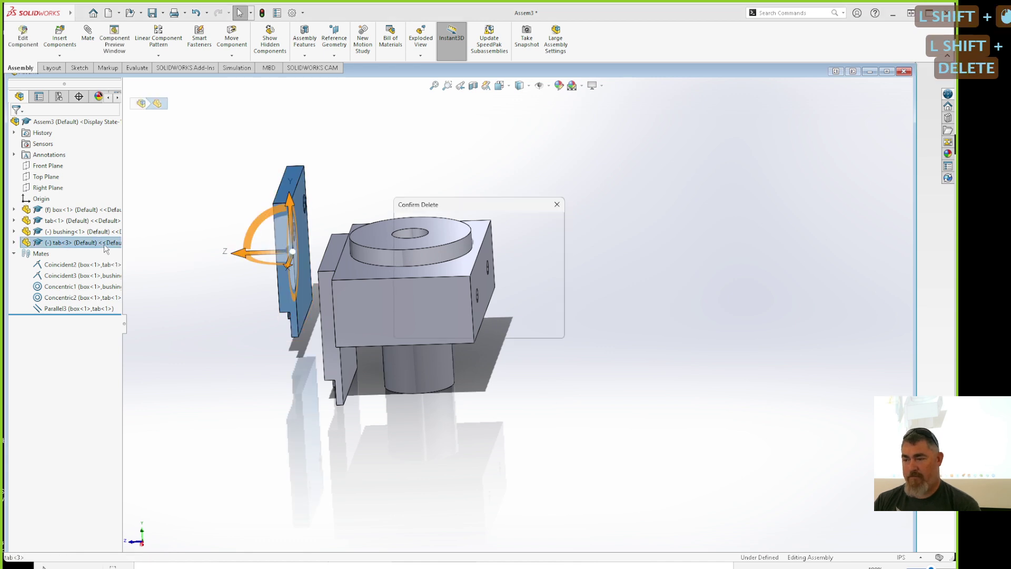
click(541, 226)
Start Mirror Components with the assembly's Front Plane as the mirror plane
middle_drag(276, 406, 347, 377)
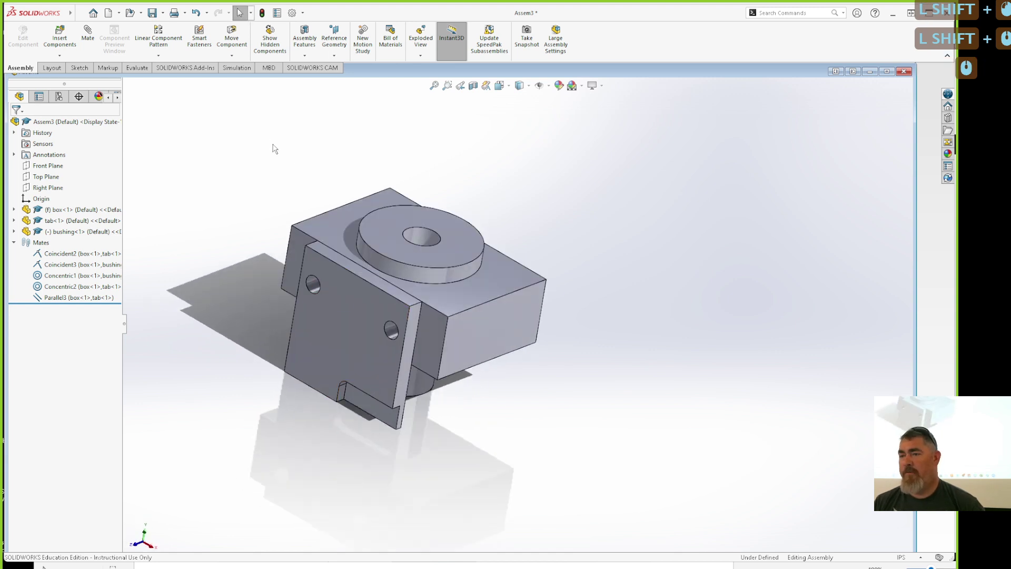
click(158, 55)
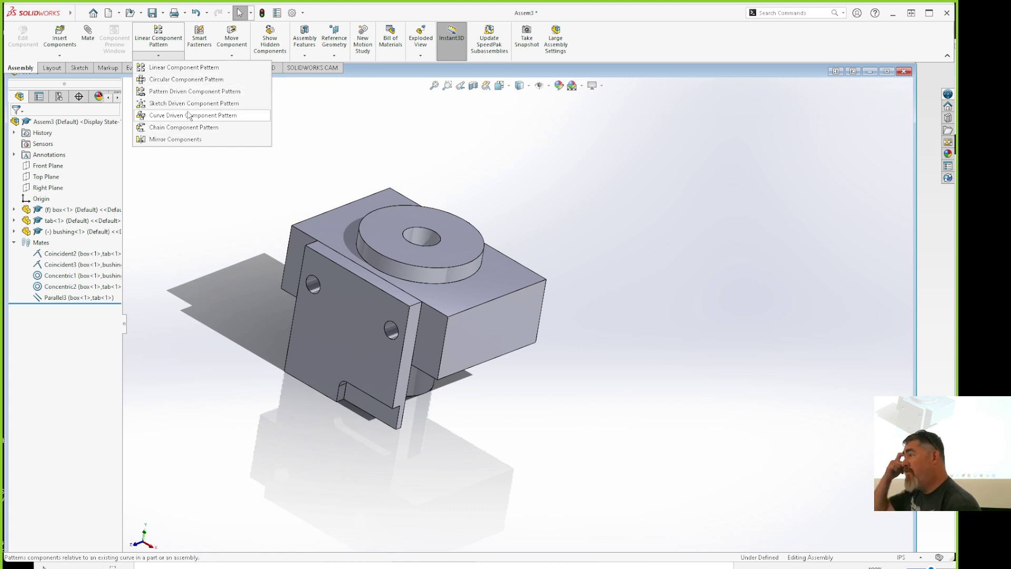
click(172, 140)
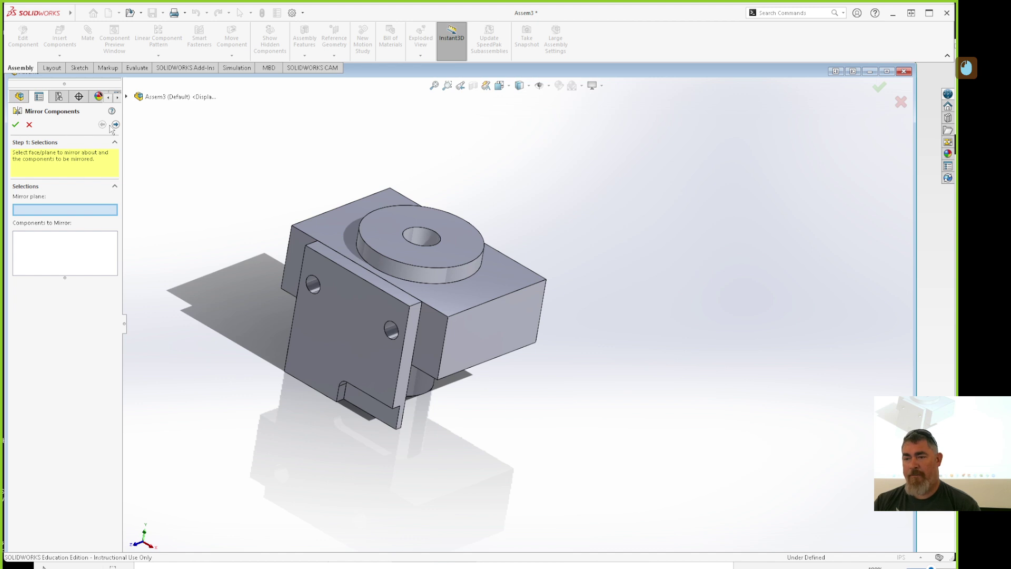
click(127, 97)
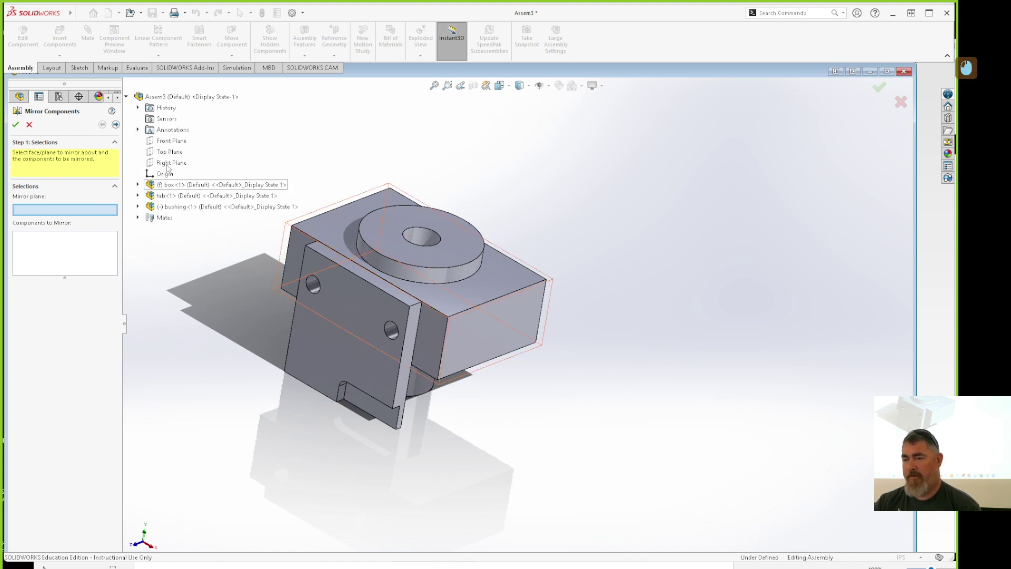
click(166, 144)
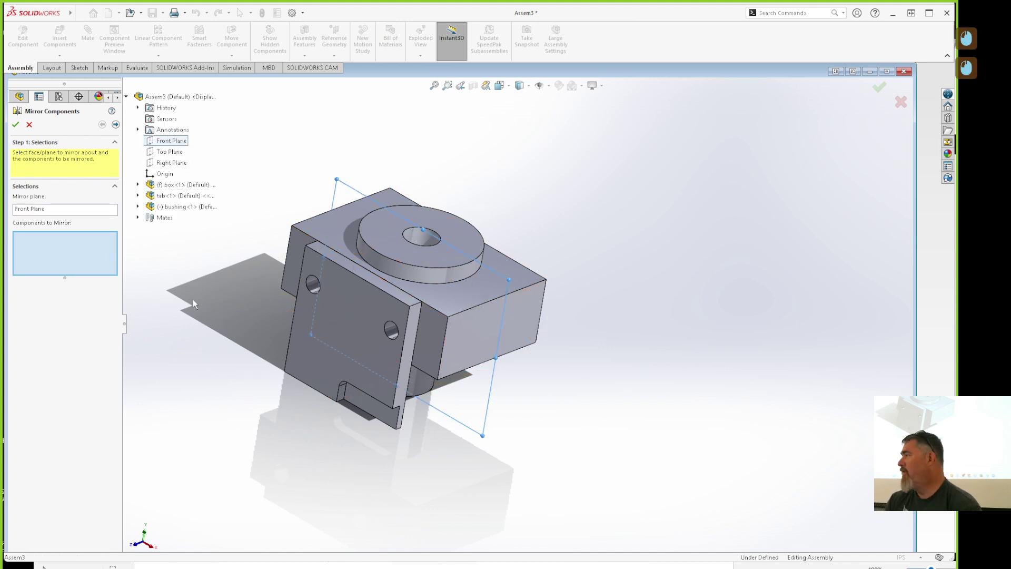
middle_drag(860, 255, 586, 330)
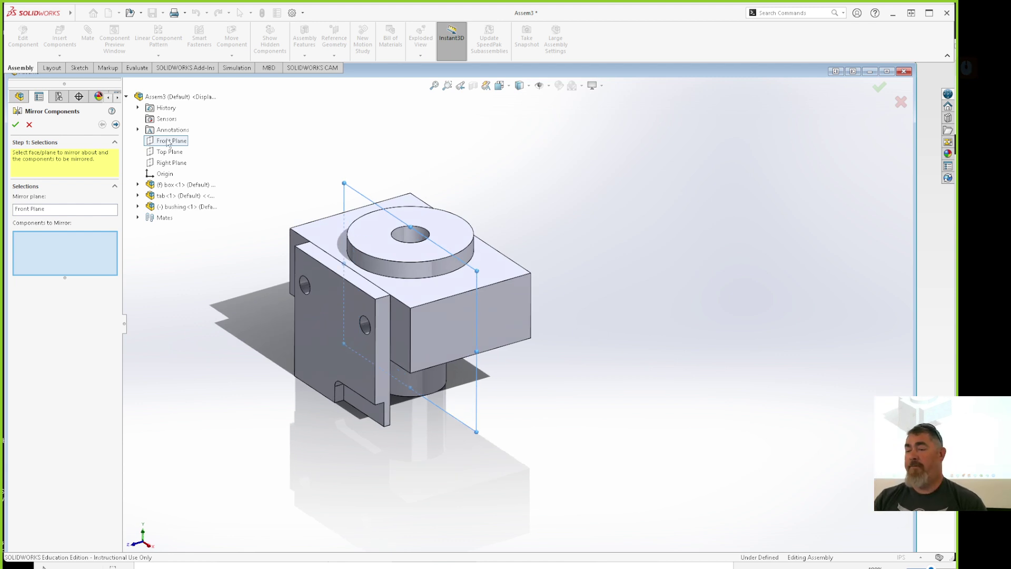
Replace the mirror plane with box<1>'s Front Plane and select the tab to mirror
click(60, 214)
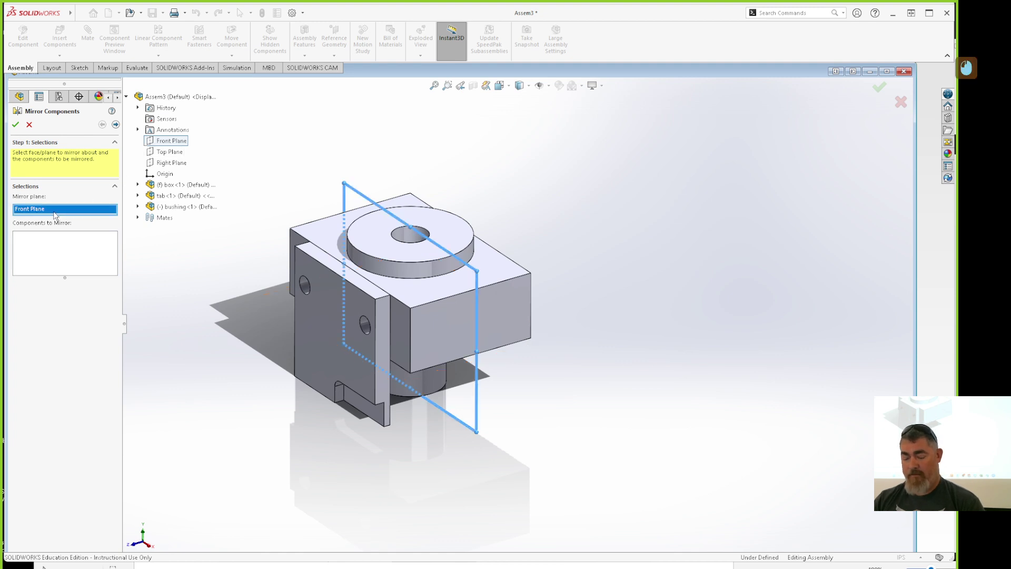
key(Delete)
click(137, 188)
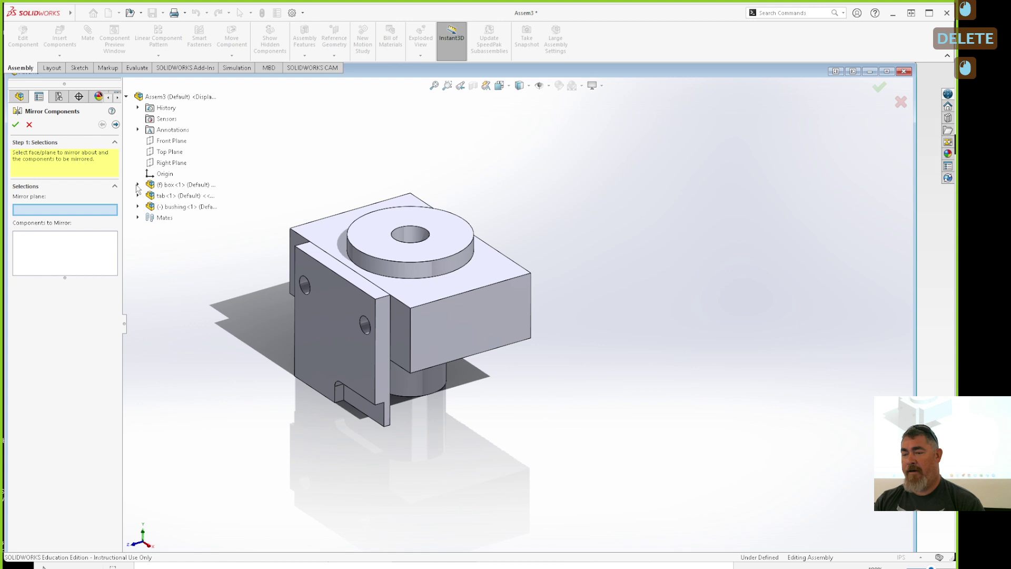
click(138, 185)
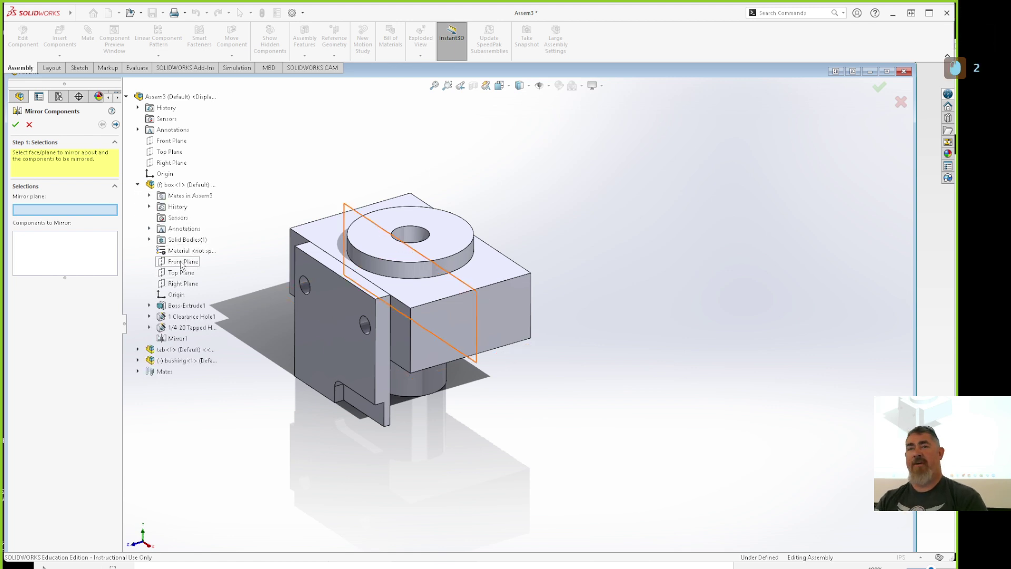
click(181, 263)
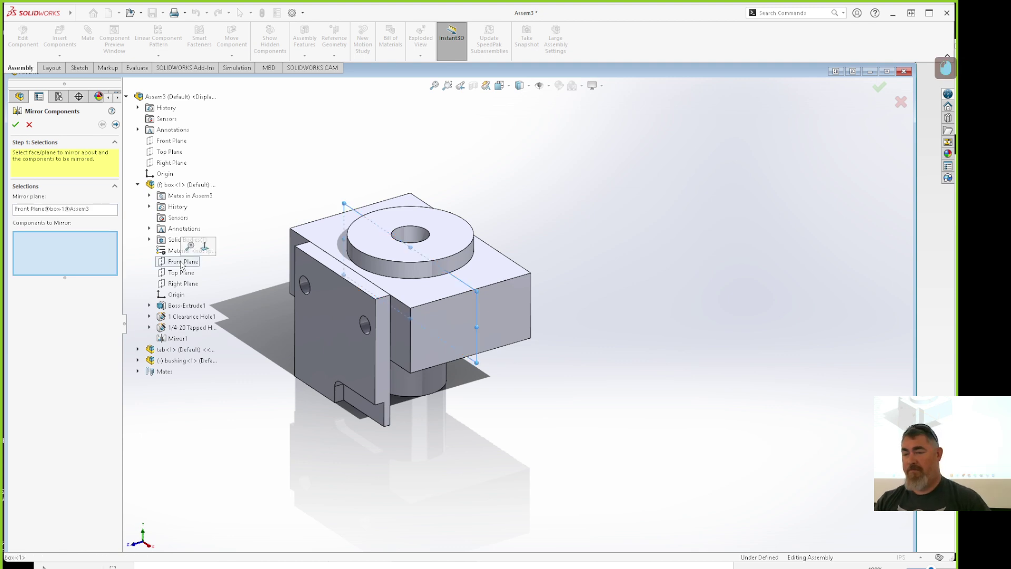
click(343, 337)
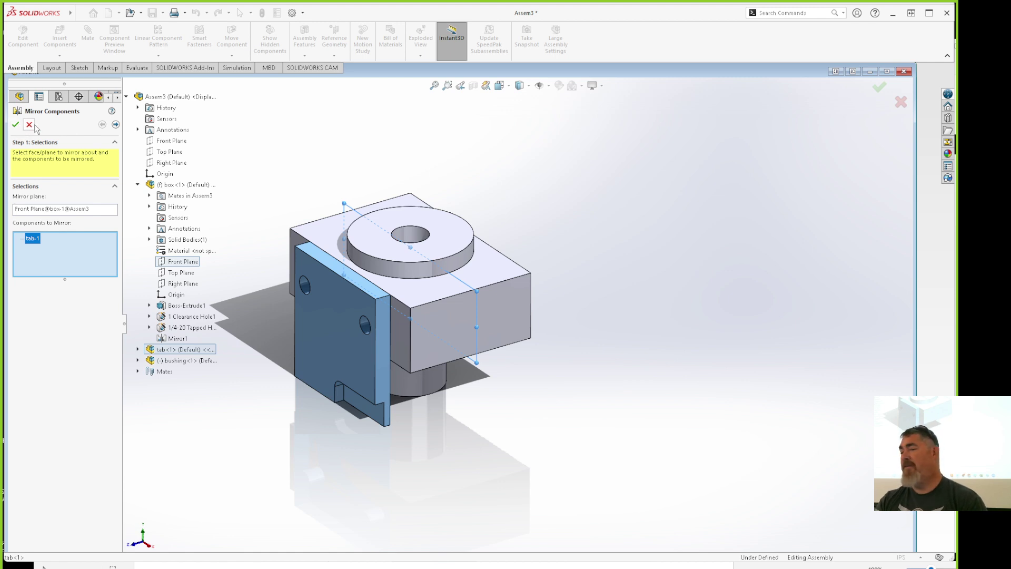
click(115, 125)
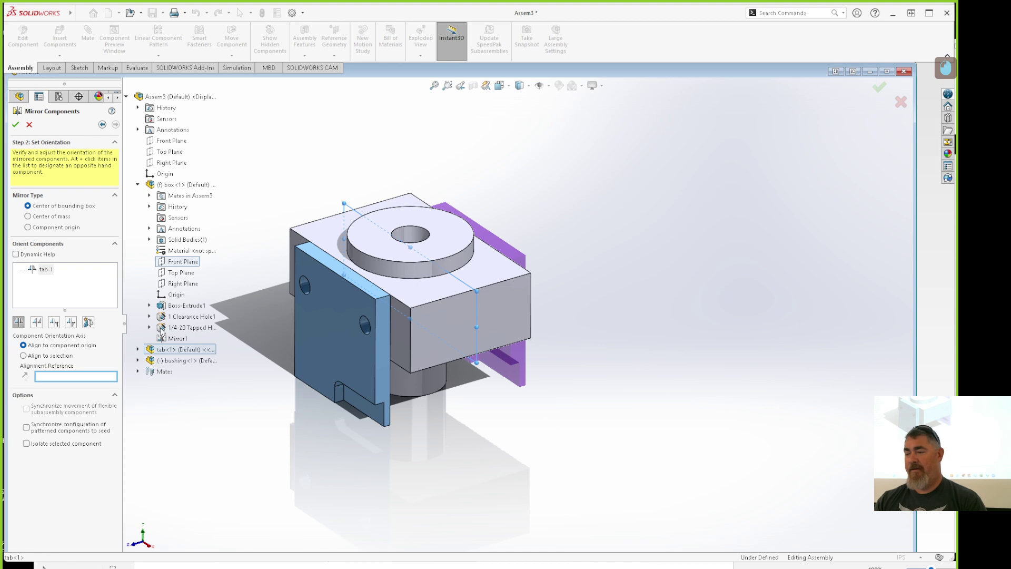
Try the X and Y mirrored orientation for the tab and check it from below
middle_drag(681, 361, 642, 337)
scroll(560, 346, down, 2)
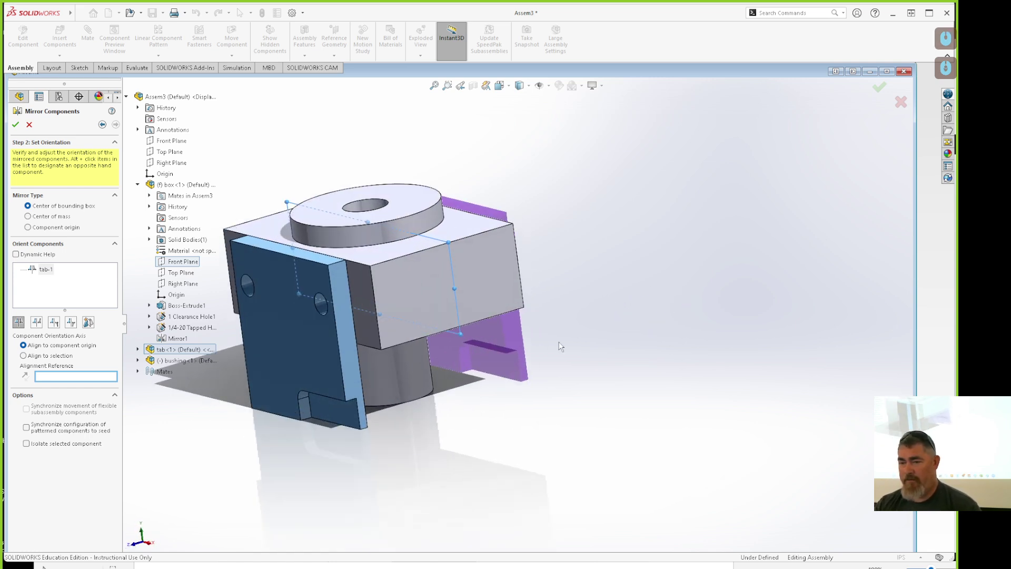
scroll(575, 358, up, 1)
shift+middle_drag(559, 365, 514, 345)
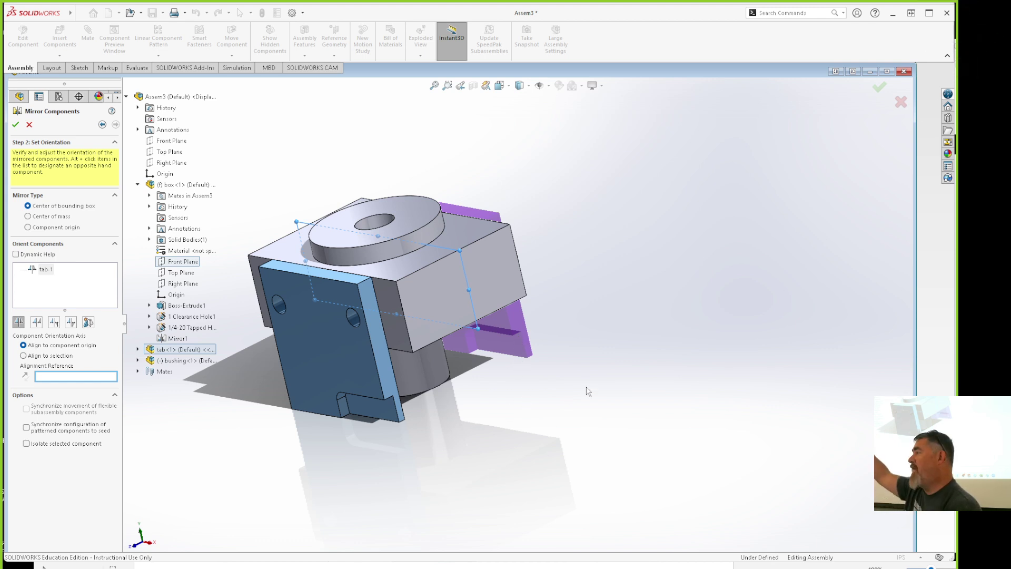
middle_drag(457, 324, 537, 436)
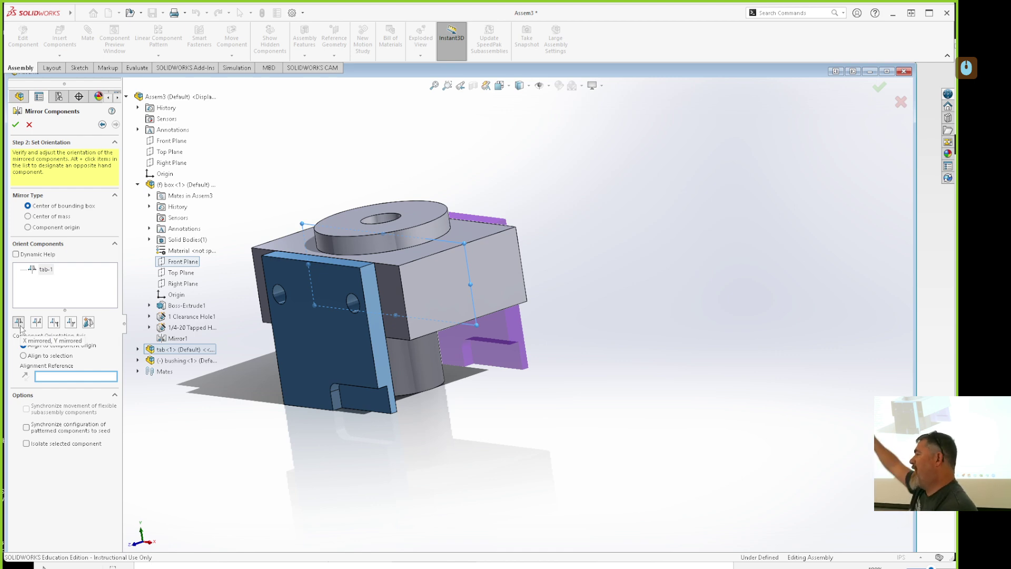
click(37, 323)
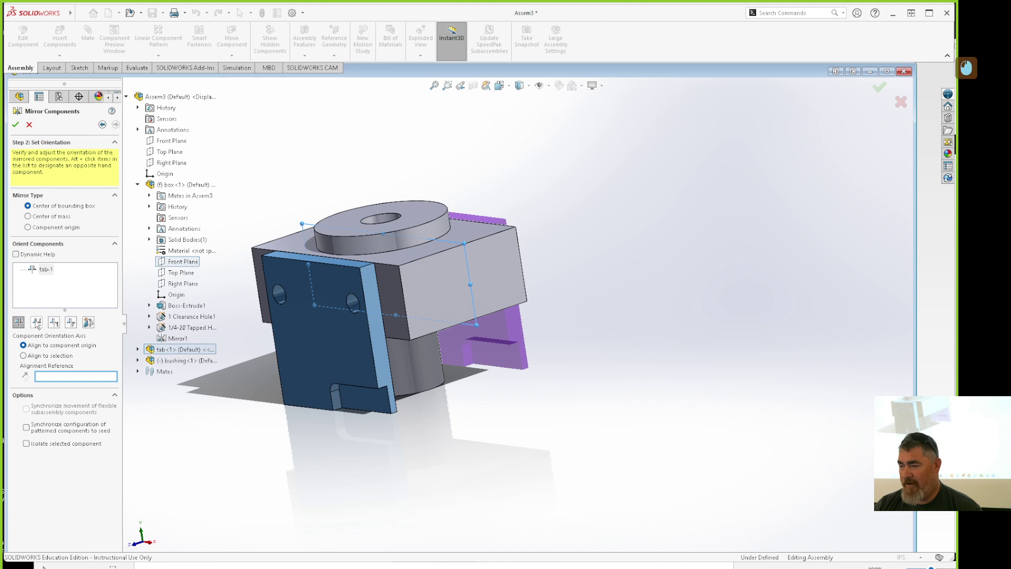
middle_drag(452, 449, 474, 463)
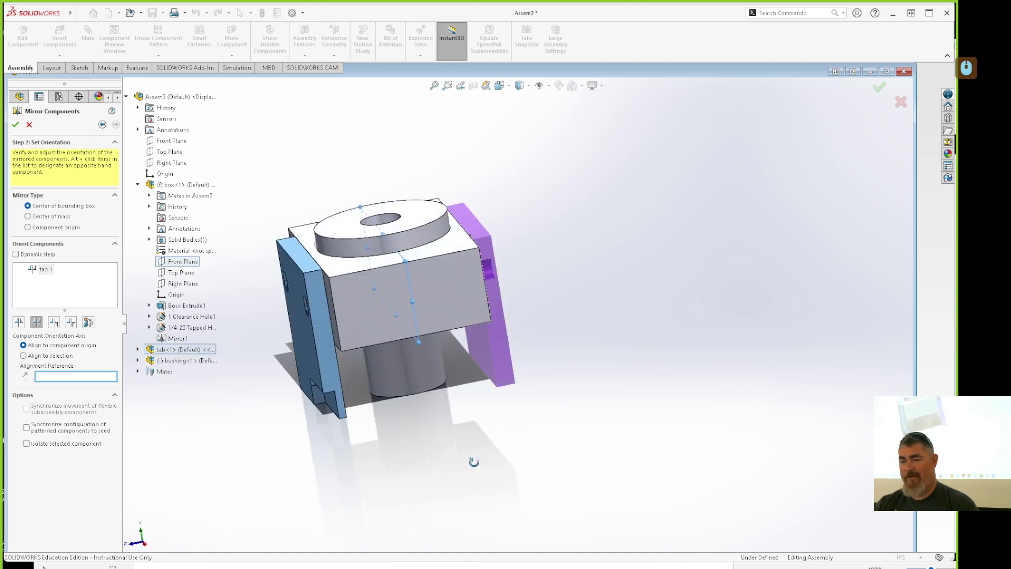
middle_drag(539, 427, 473, 484)
Compare other orientations, then make the mirrored tab an opposite-hand version
click(55, 324)
click(71, 322)
middle_drag(368, 463, 476, 458)
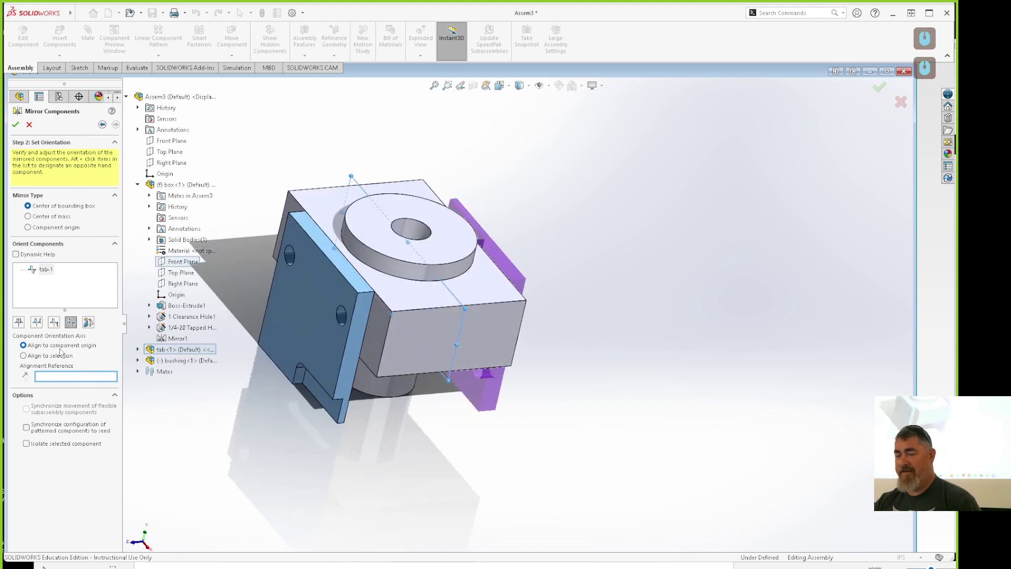
click(88, 322)
middle_drag(432, 453, 462, 451)
middle_drag(486, 369, 498, 431)
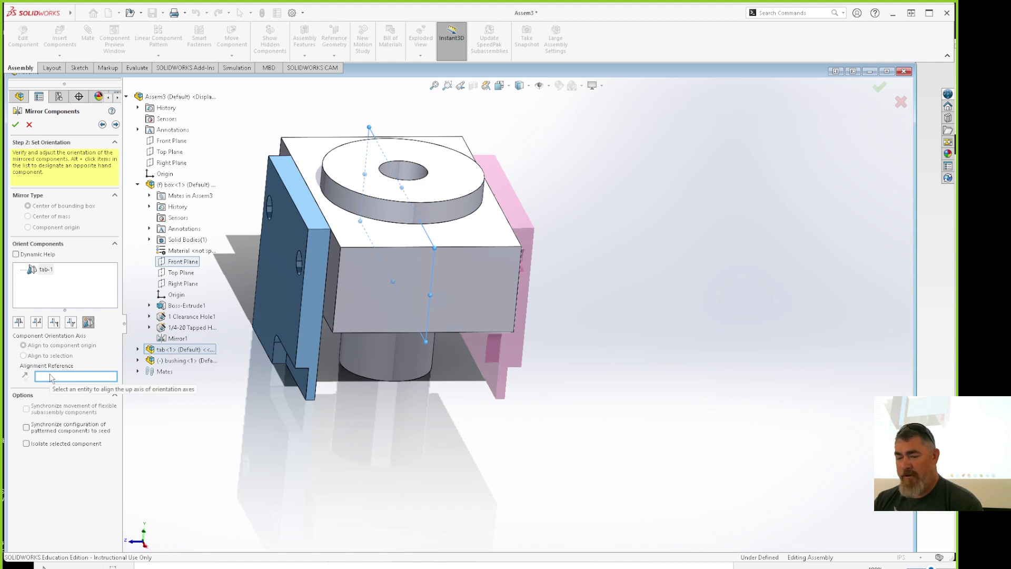
click(116, 125)
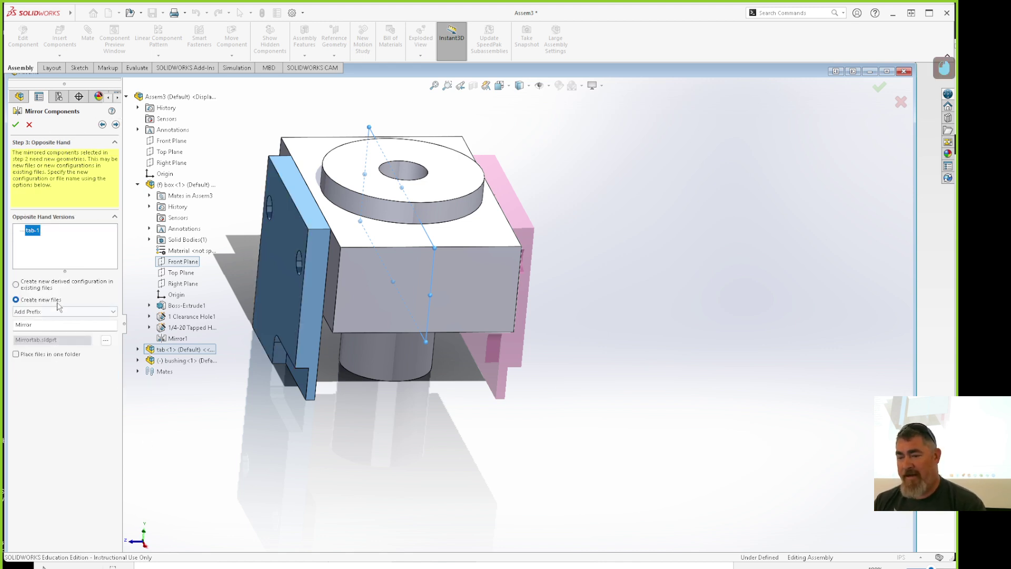
Create a new file for the opposite-hand tab, named with Add Suffix
click(32, 288)
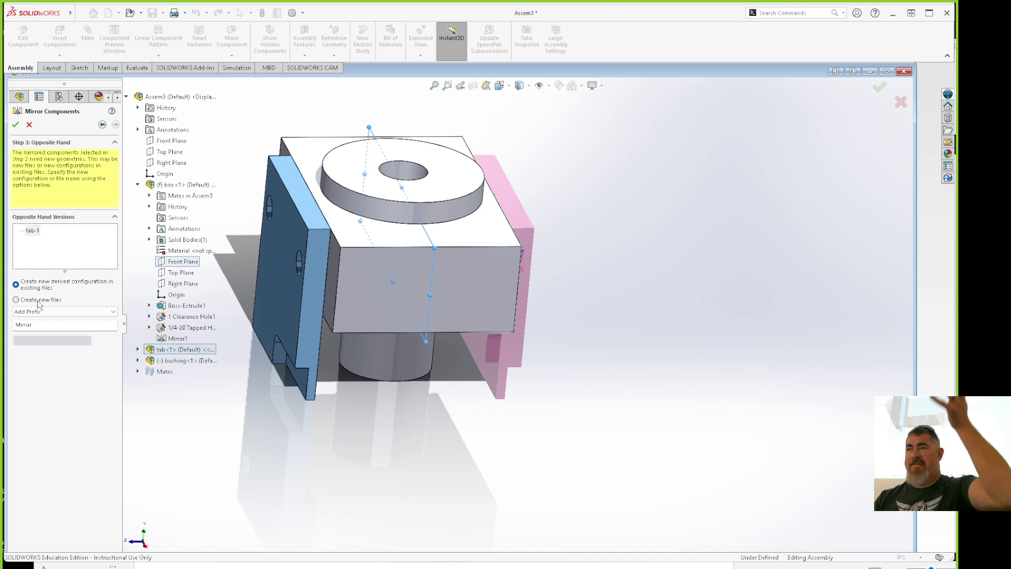
click(49, 300)
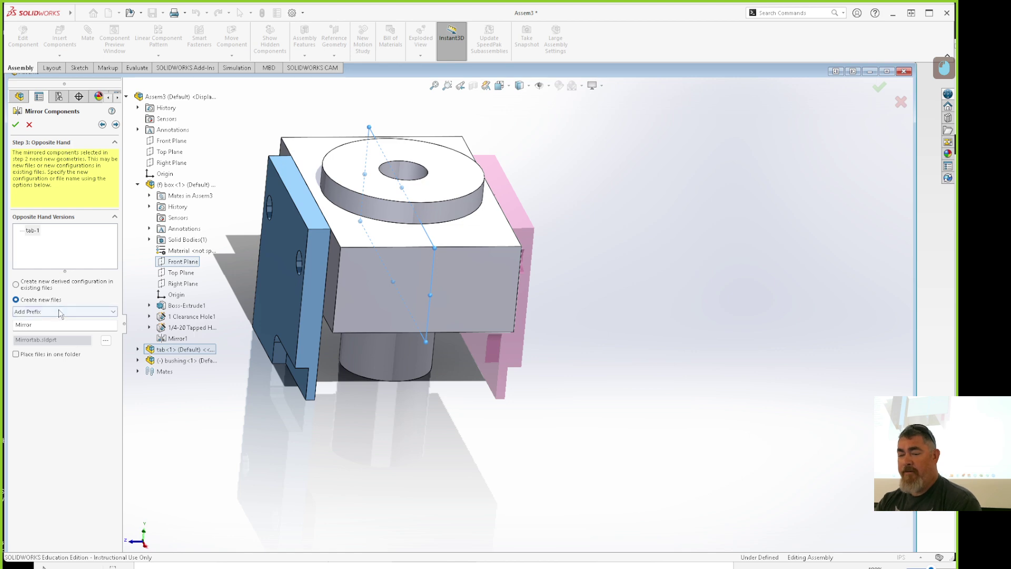
click(54, 313)
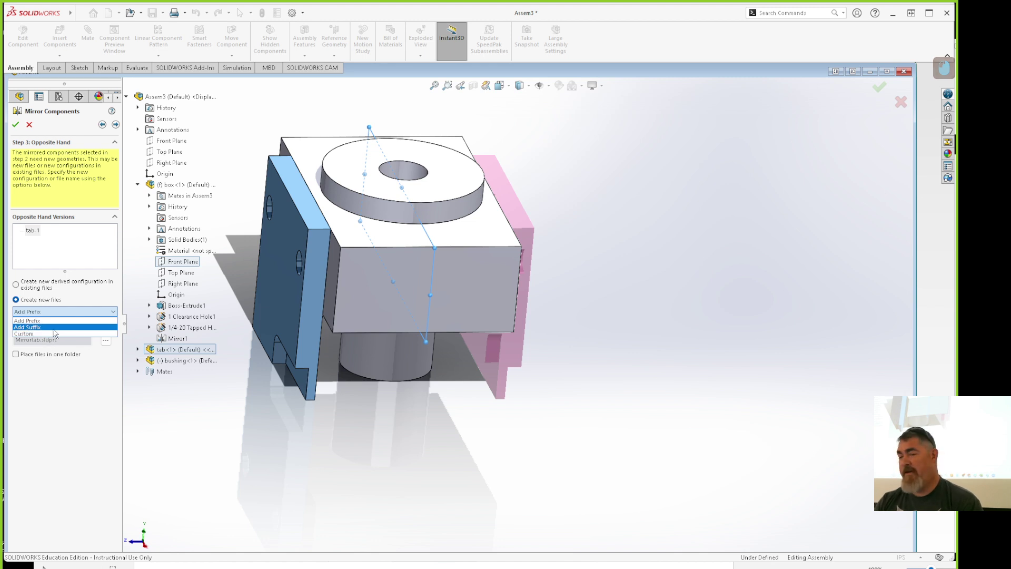
click(51, 333)
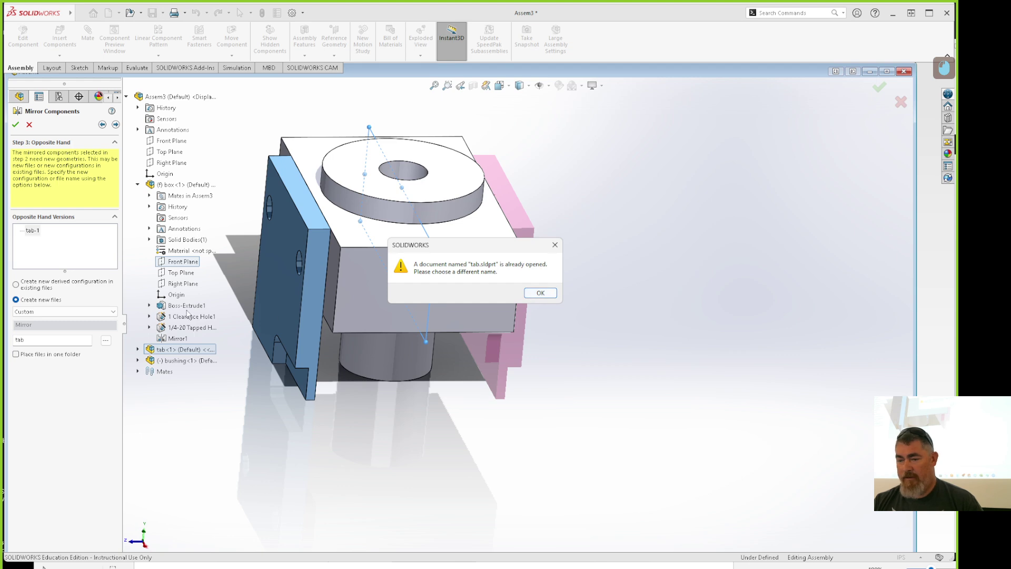
click(539, 292)
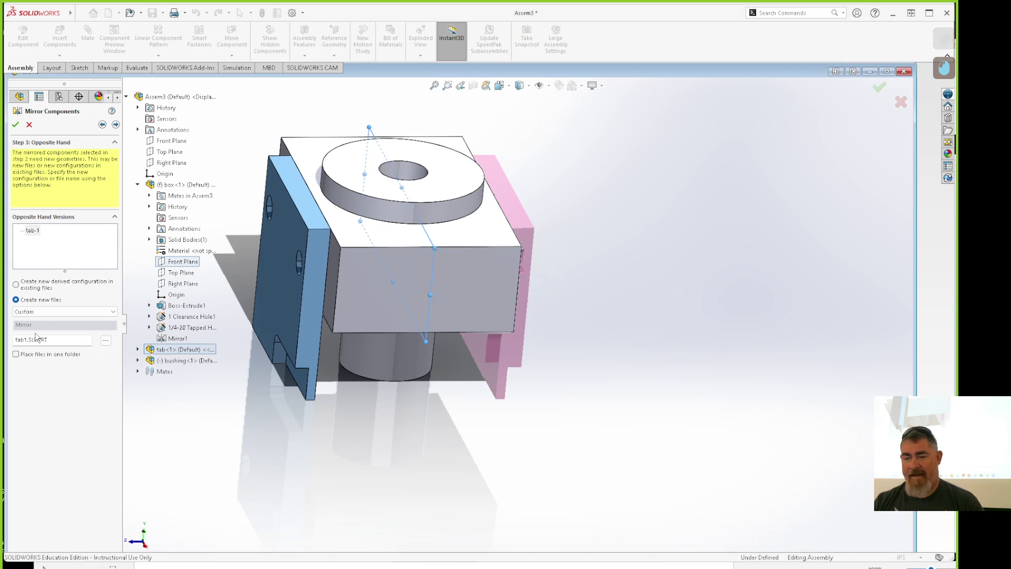
click(63, 311)
click(53, 333)
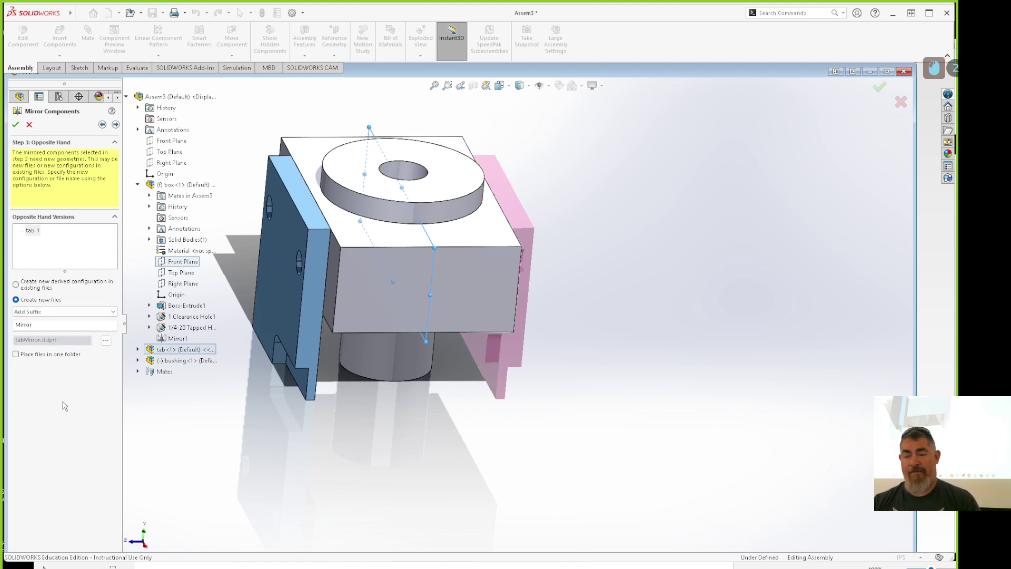
Change the suffix to -Mirror so the new part is tab-Mirror.sldprt
click(44, 324)
click(17, 324)
text(-)
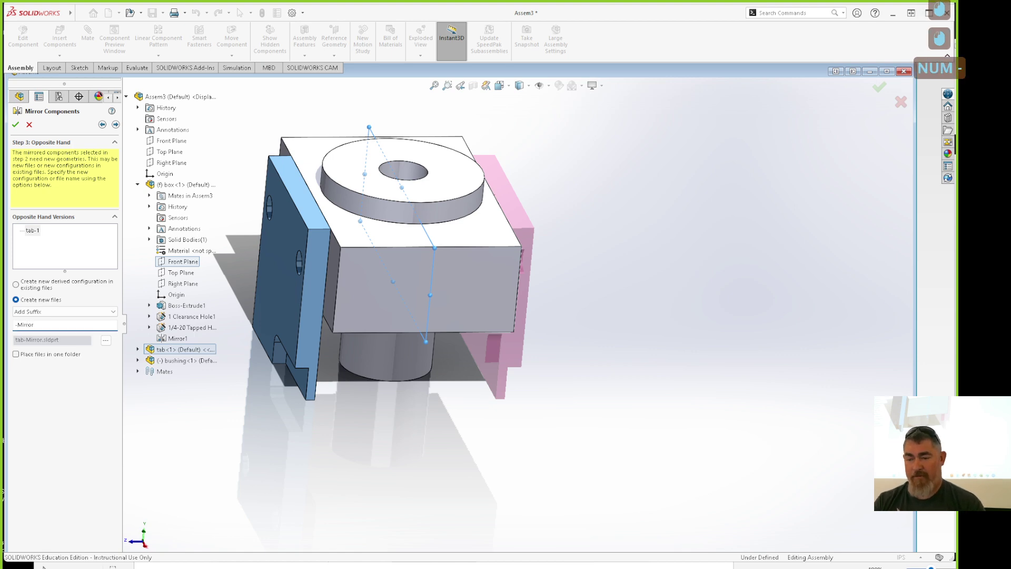
click(39, 400)
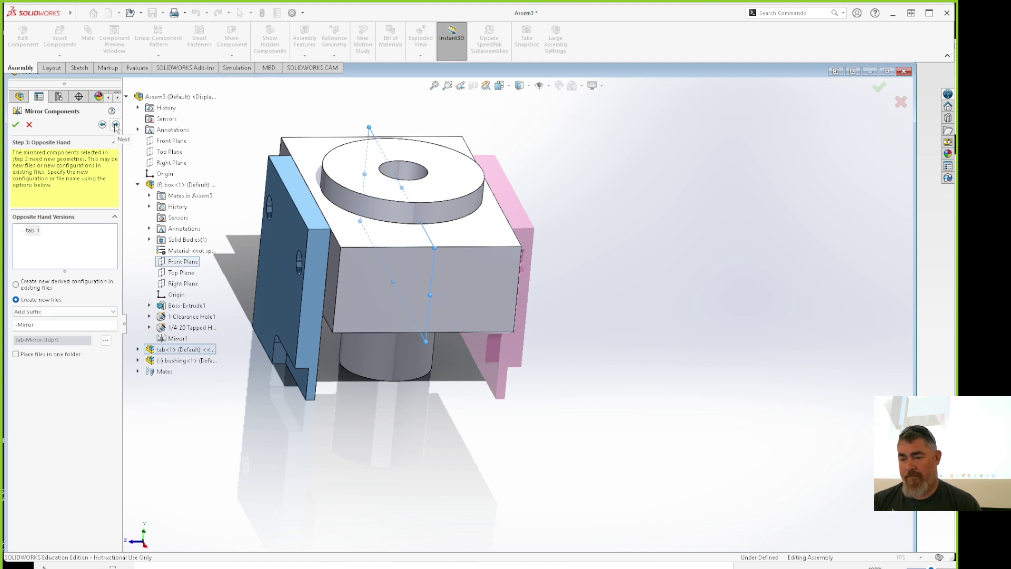
click(106, 340)
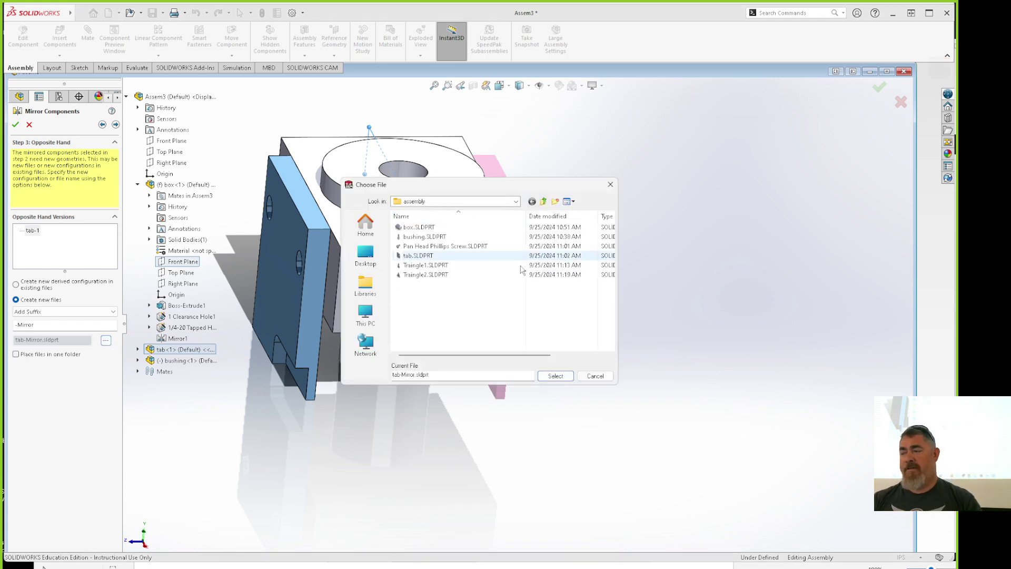
click(595, 375)
click(115, 124)
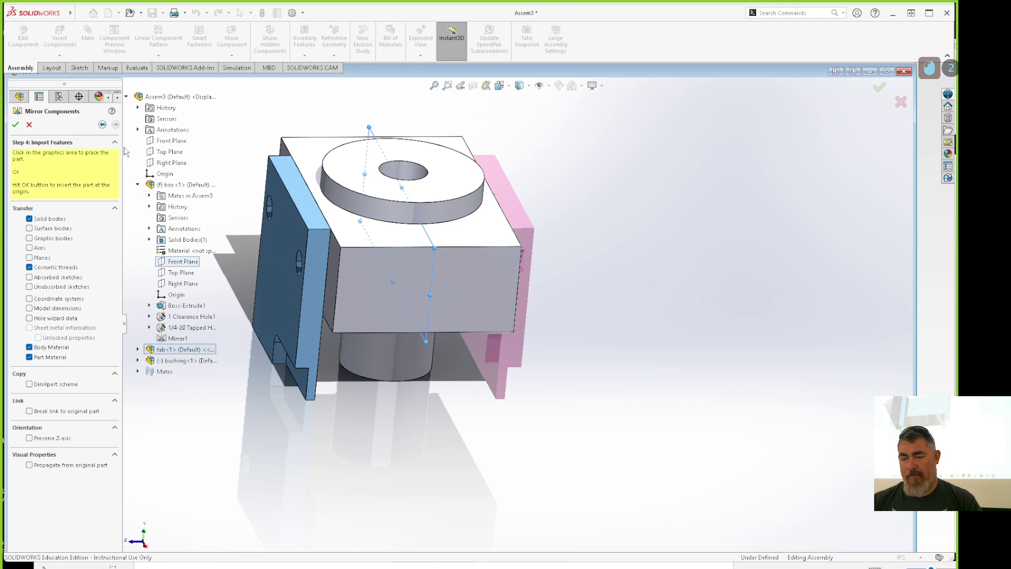
Confirm the mirror, adding tab-Mirror<4>, and inspect it on the box's far side
click(15, 125)
middle_drag(294, 446, 346, 461)
drag(434, 377, 539, 338)
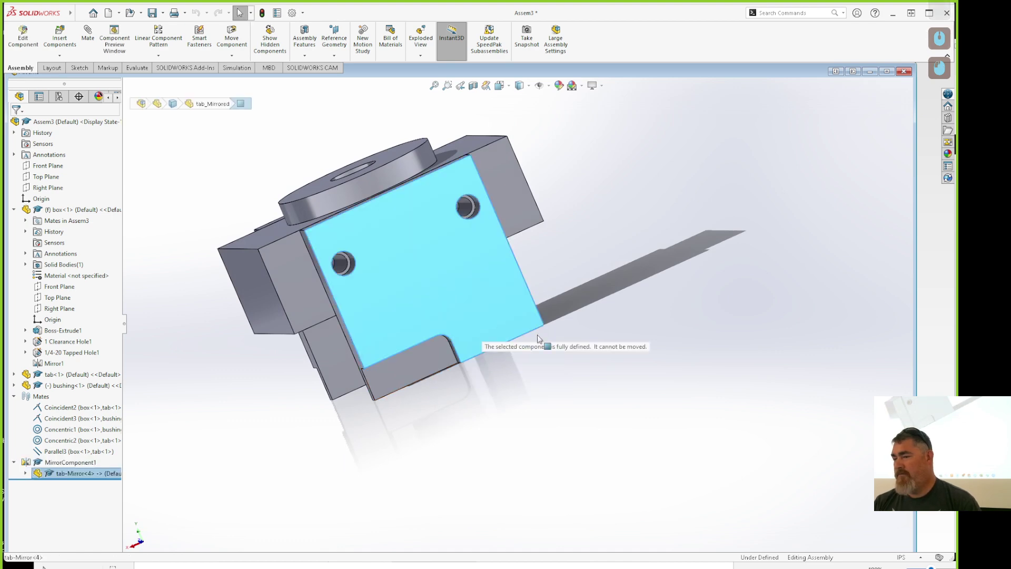
middle_drag(420, 482, 514, 510)
drag(499, 331, 555, 476)
click(555, 476)
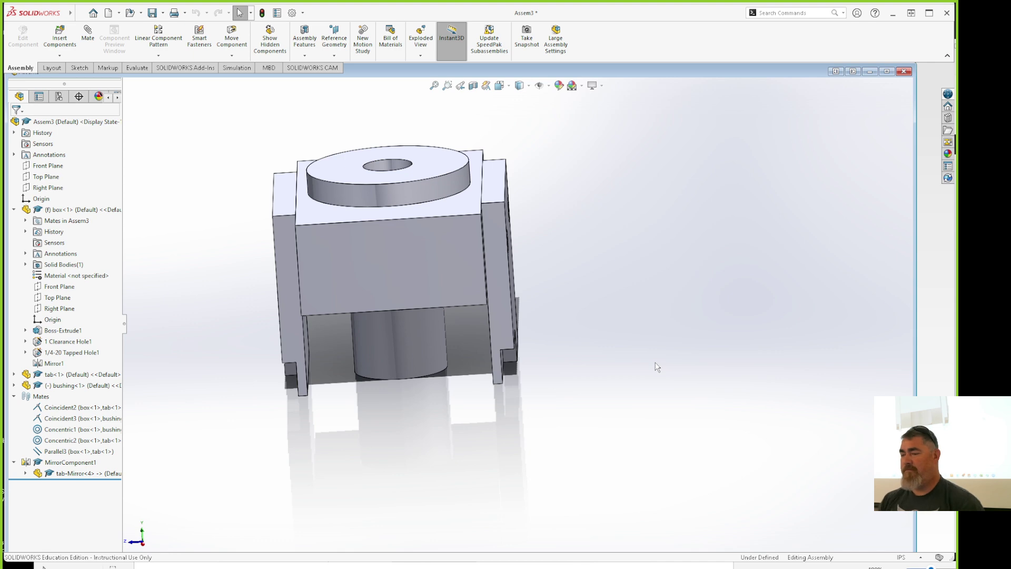
middle_drag(676, 378, 606, 316)
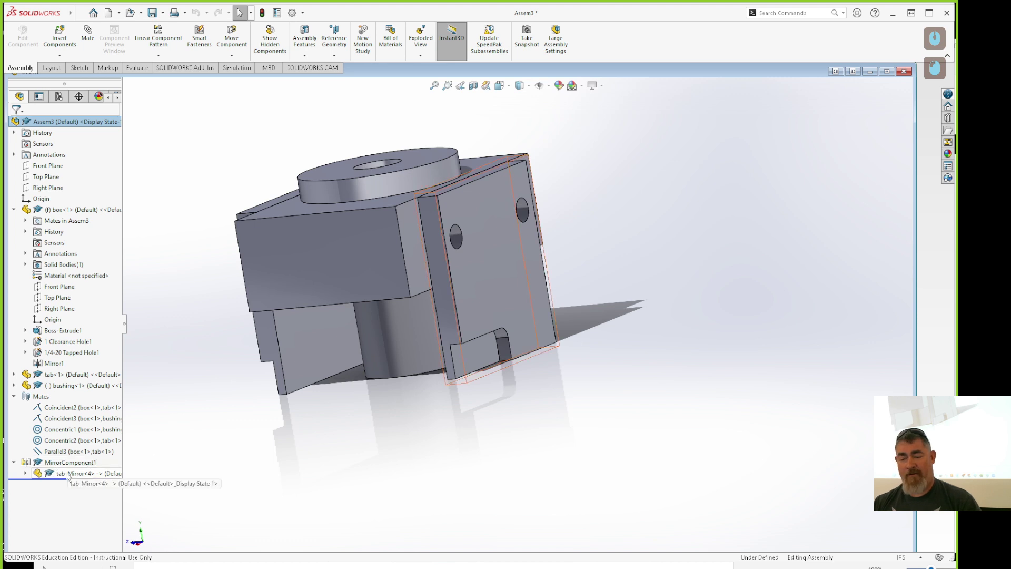
Save All, storing the assembly as Assem3.SLDASM with its new mirrored part
click(152, 12)
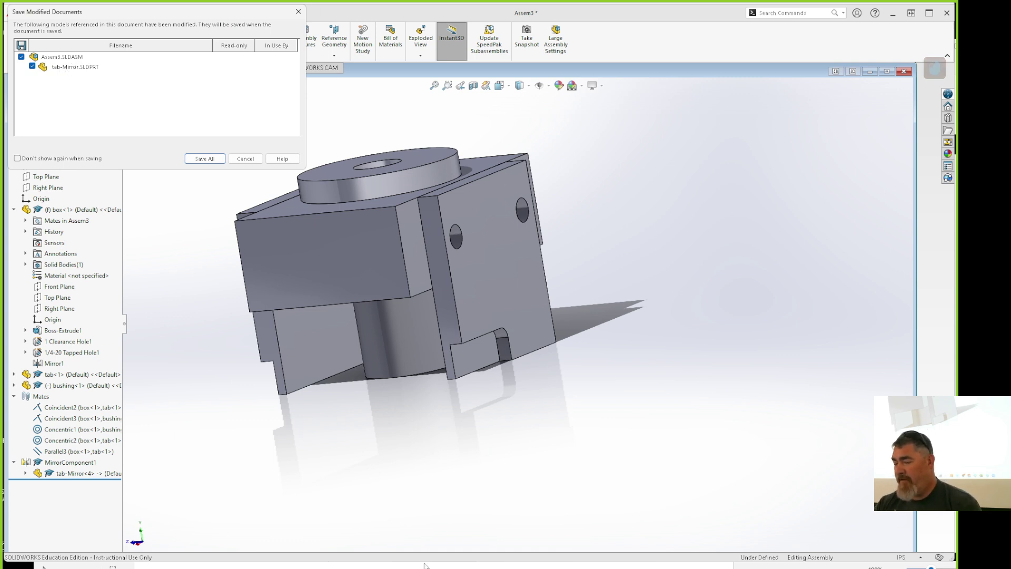
mouse_move(427, 566)
click(483, 523)
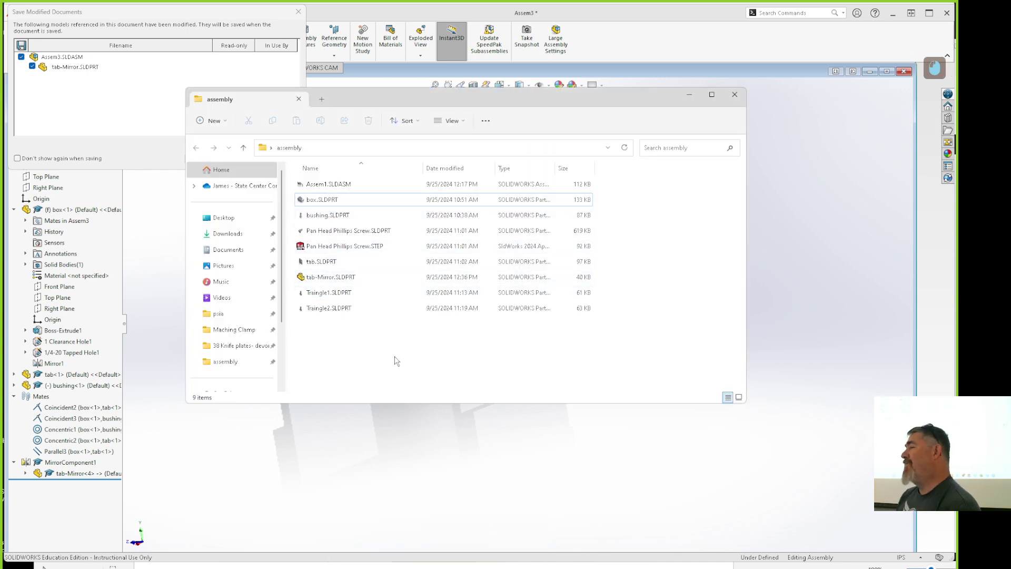
click(92, 107)
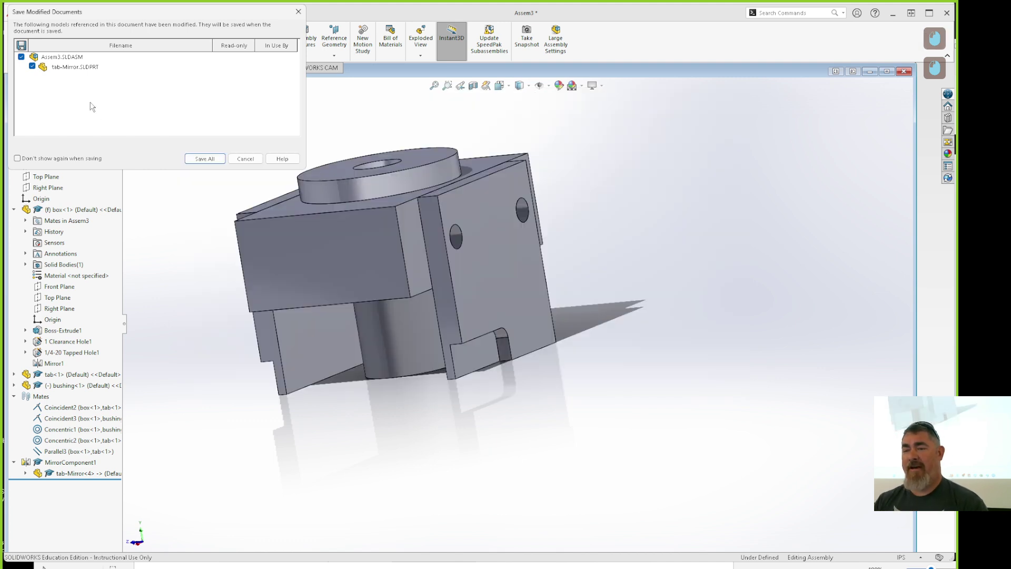
click(209, 158)
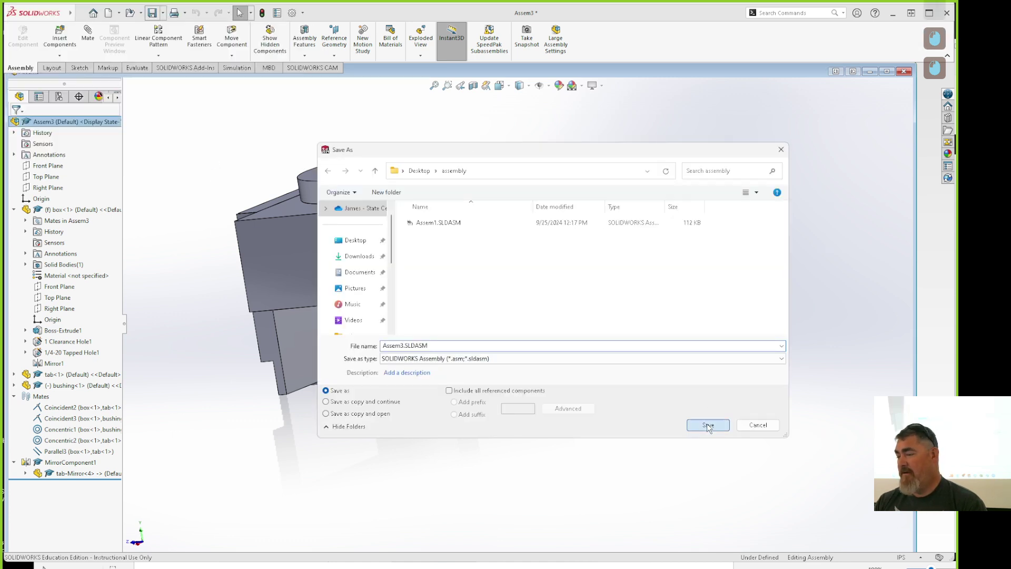
click(700, 428)
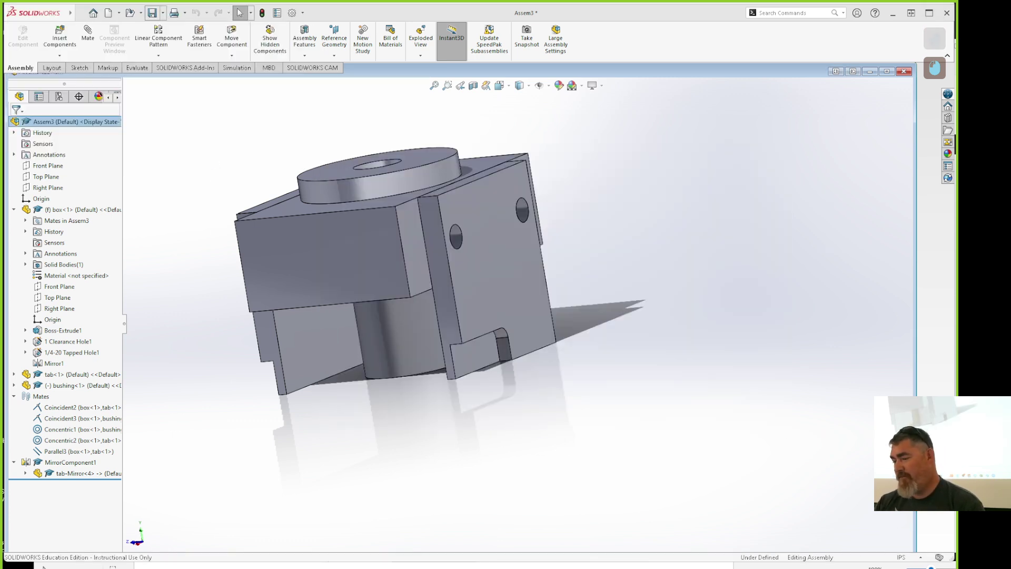
Find tab-Mirror.SLDPRT in the assembly folder and open it in SOLIDWORKS
mouse_move(459, 566)
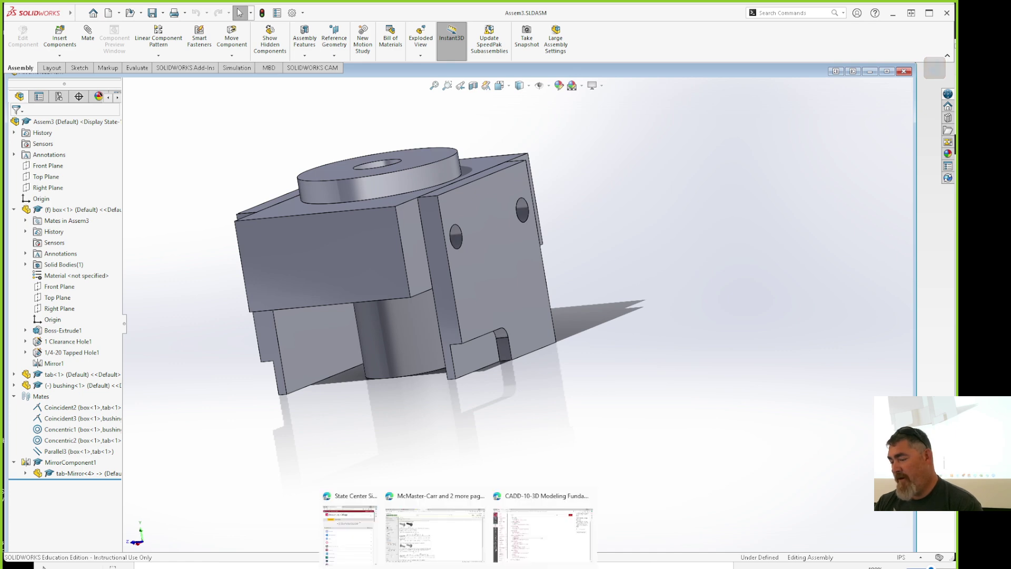
click(504, 523)
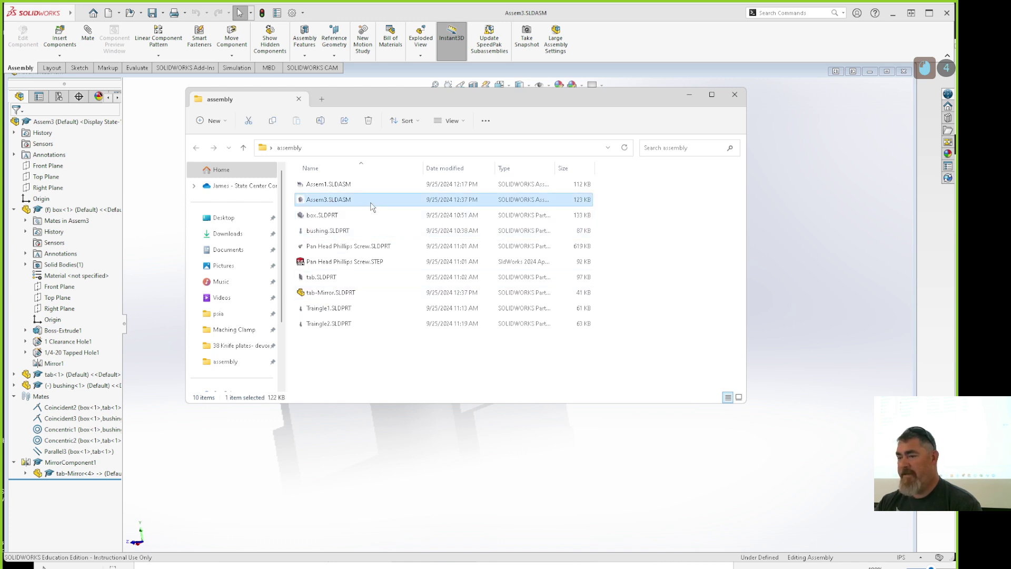
click(327, 294)
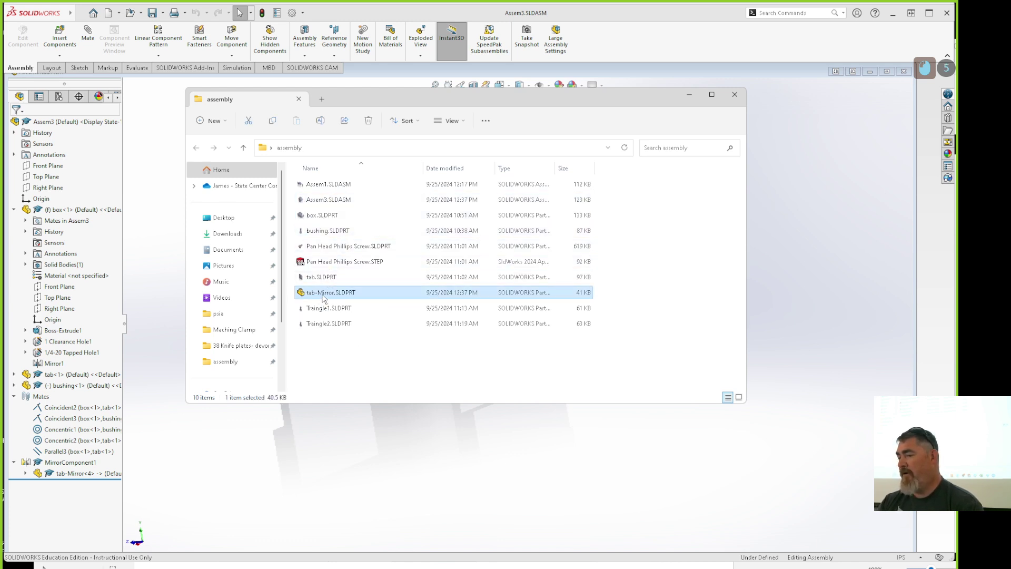
right_click(325, 296)
click(436, 325)
drag(431, 293, 943, 73)
click(943, 73)
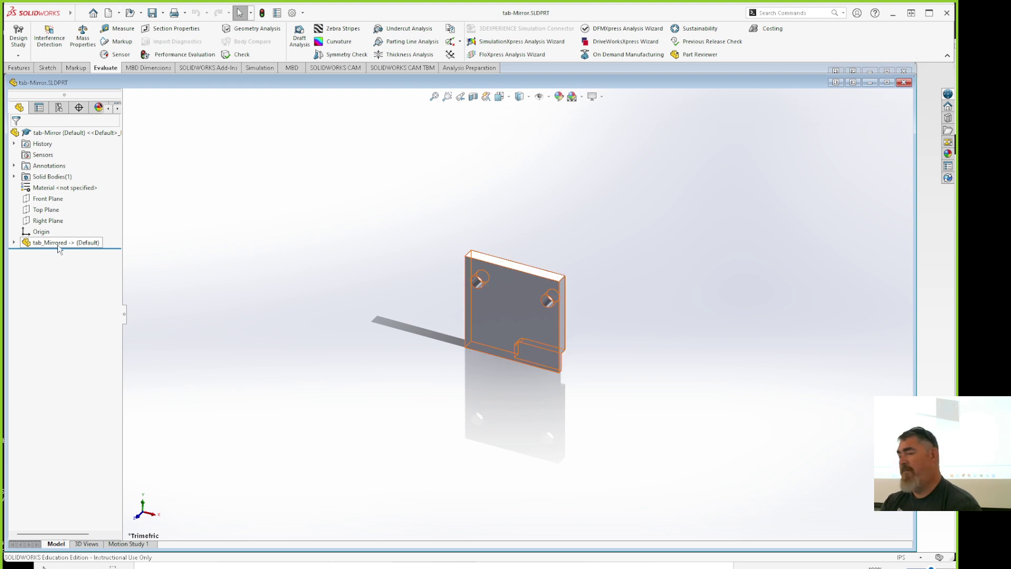
Round a short corner edge of tab-Mirror with a 0.10 in fillet
mouse_move(333, 333)
middle_down()
mouse_move(235, 343)
mouse_move(324, 344)
middle_up()
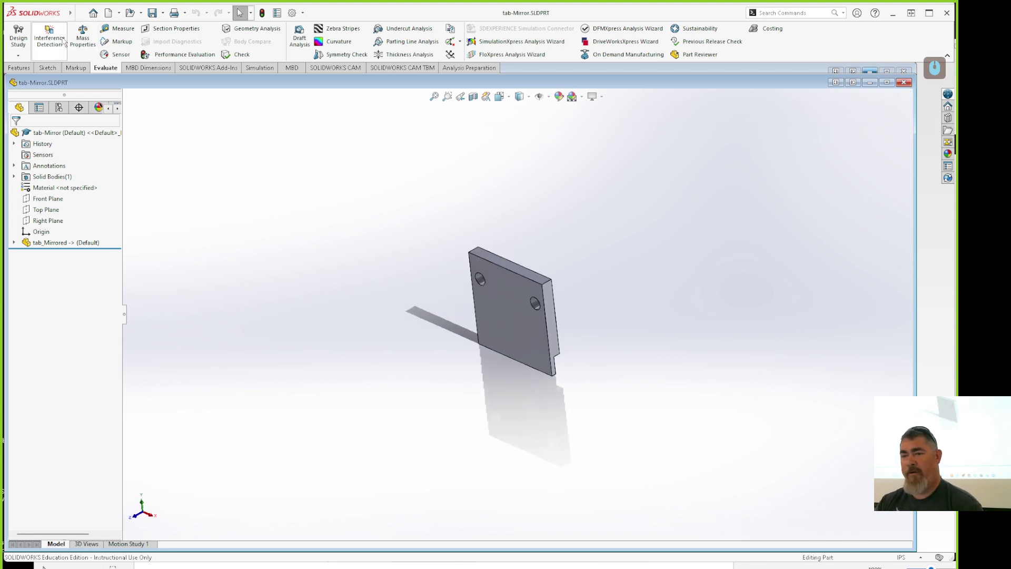
click(23, 68)
middle_drag(639, 363, 568, 397)
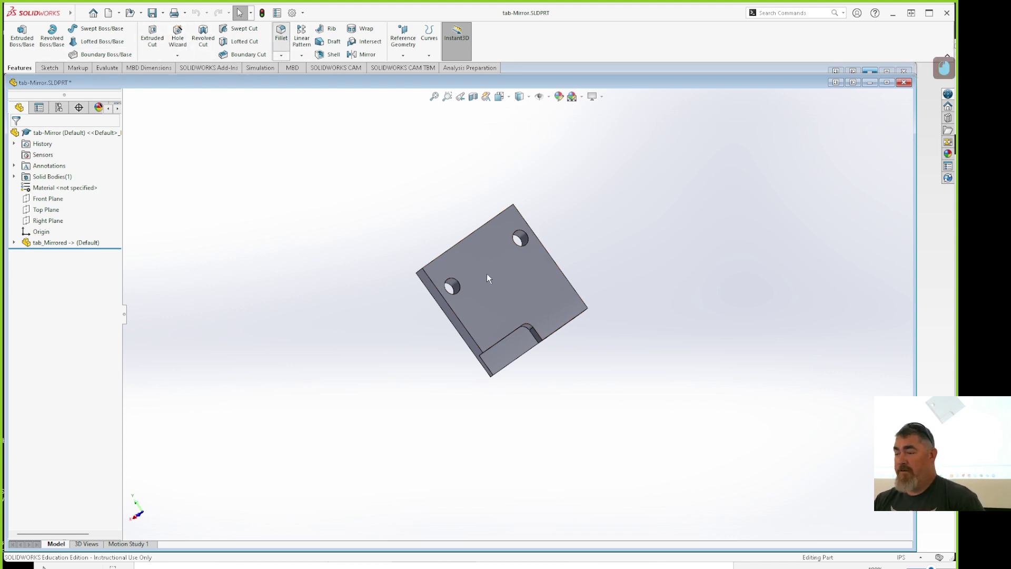
key(f)
scroll(463, 285, down, 5)
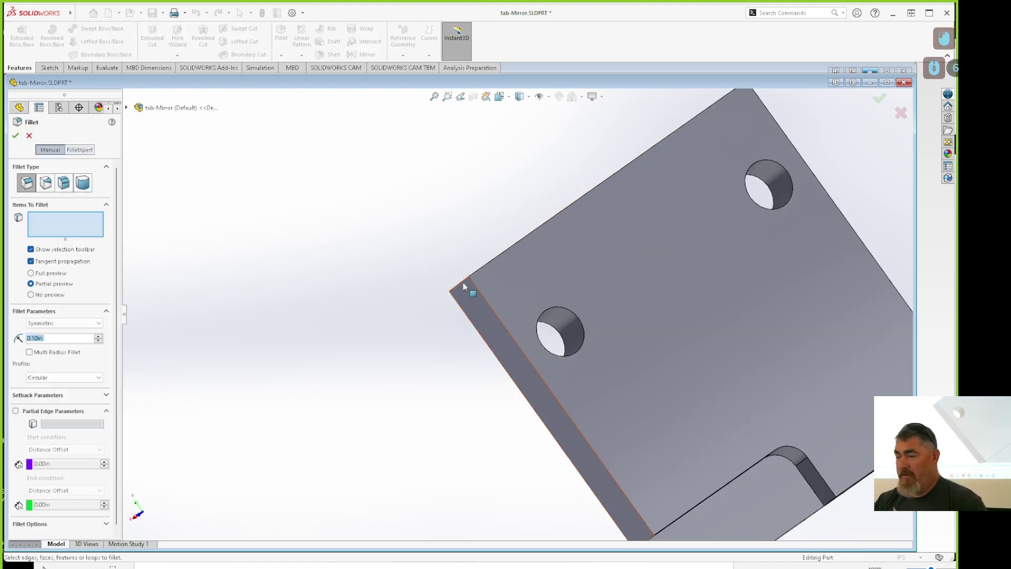
click(462, 282)
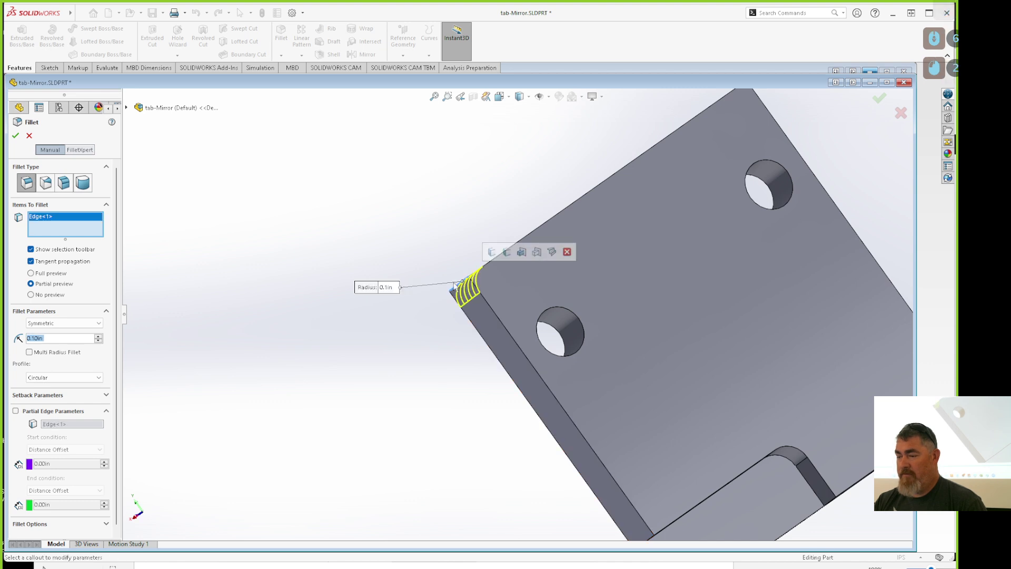
click(879, 98)
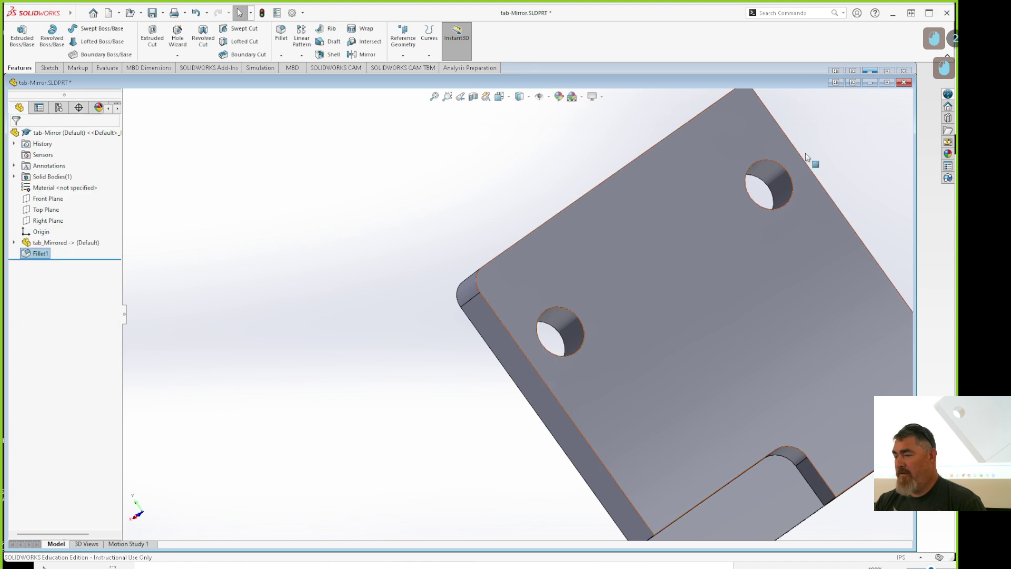
Close and save the mirrored tab part, then rebuild the assembly
click(904, 82)
click(430, 289)
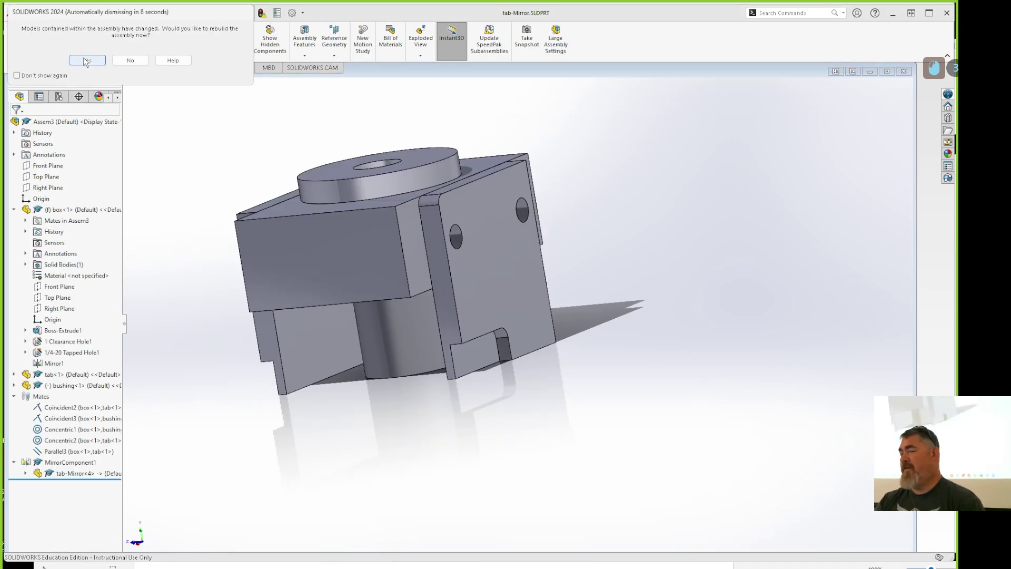
click(87, 61)
Inspect the filleted tab-Mirror, maximize the Assem3 window, and collapse box<1> and Mates
middle_drag(517, 415, 446, 220)
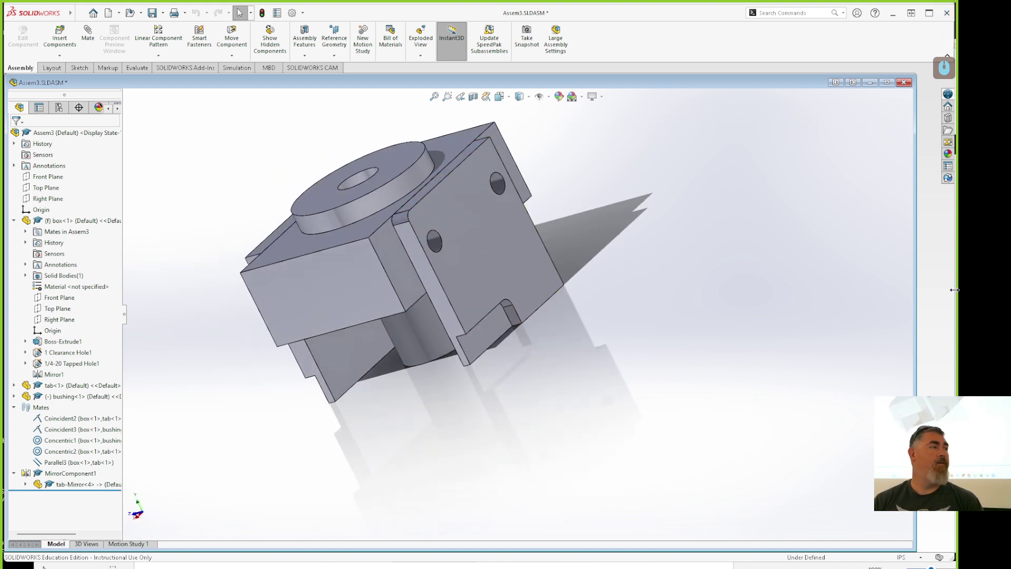
middle_drag(664, 295, 604, 276)
middle_drag(463, 423, 509, 420)
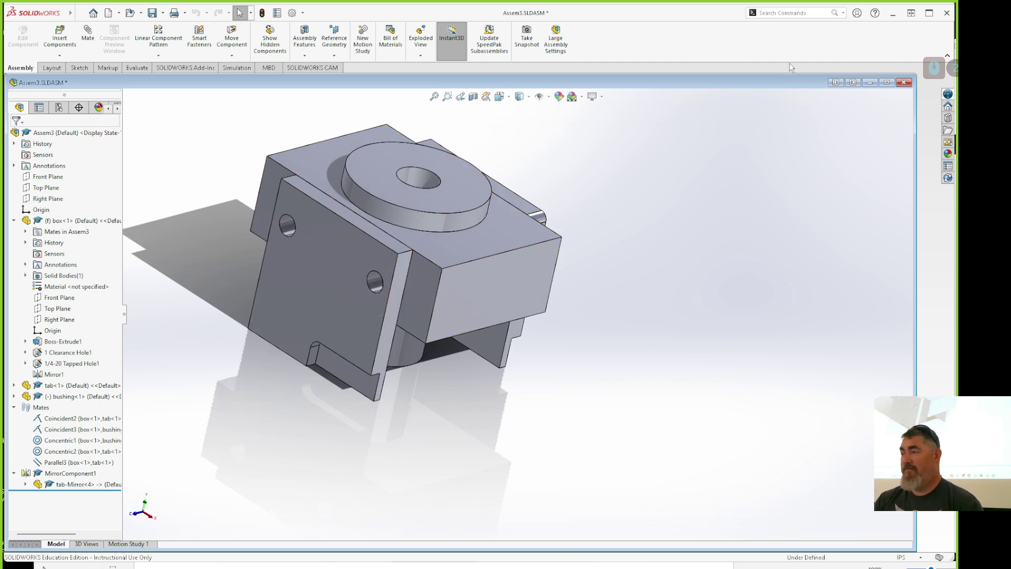
click(883, 82)
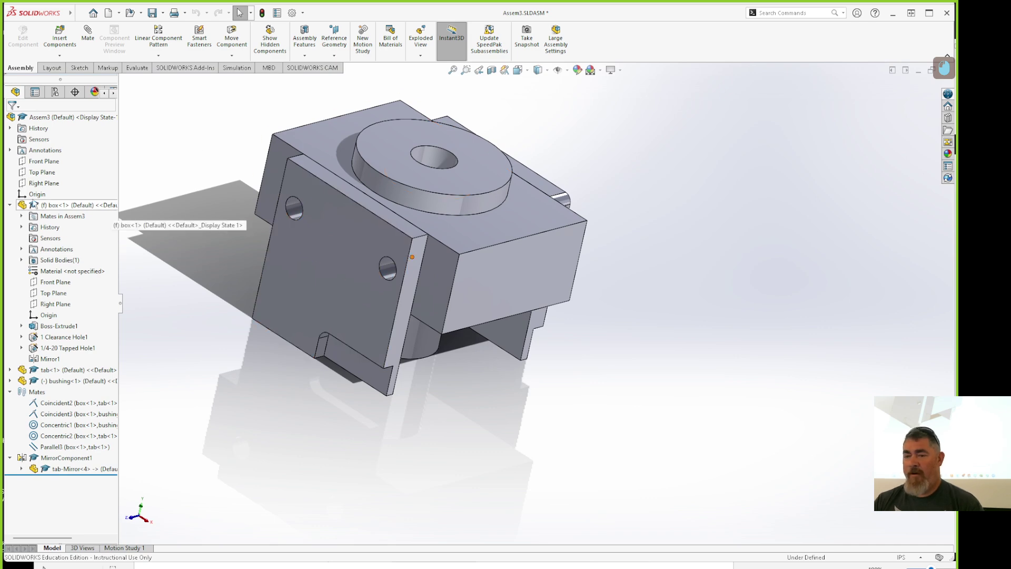
click(10, 206)
click(10, 238)
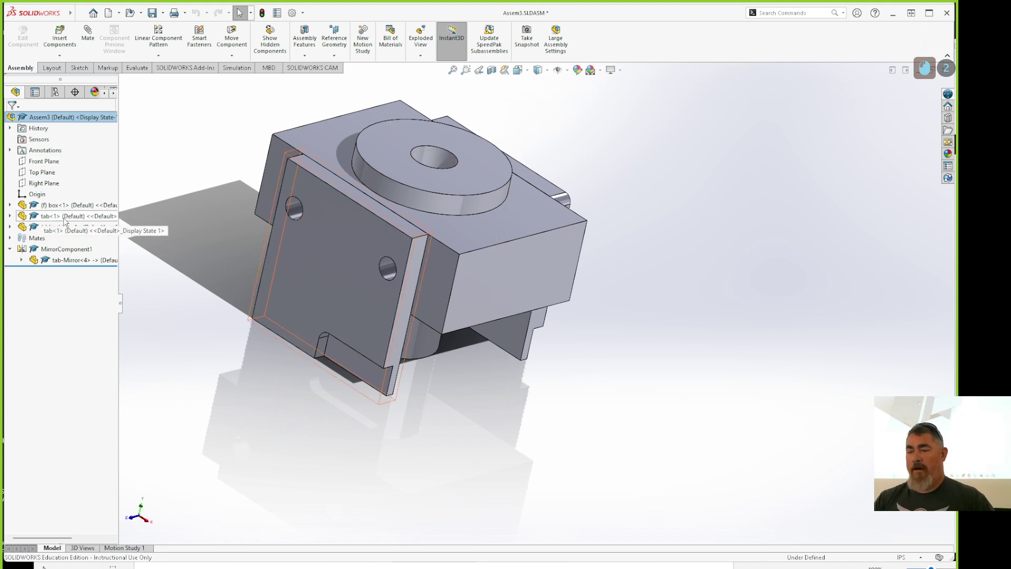
right_click(324, 247)
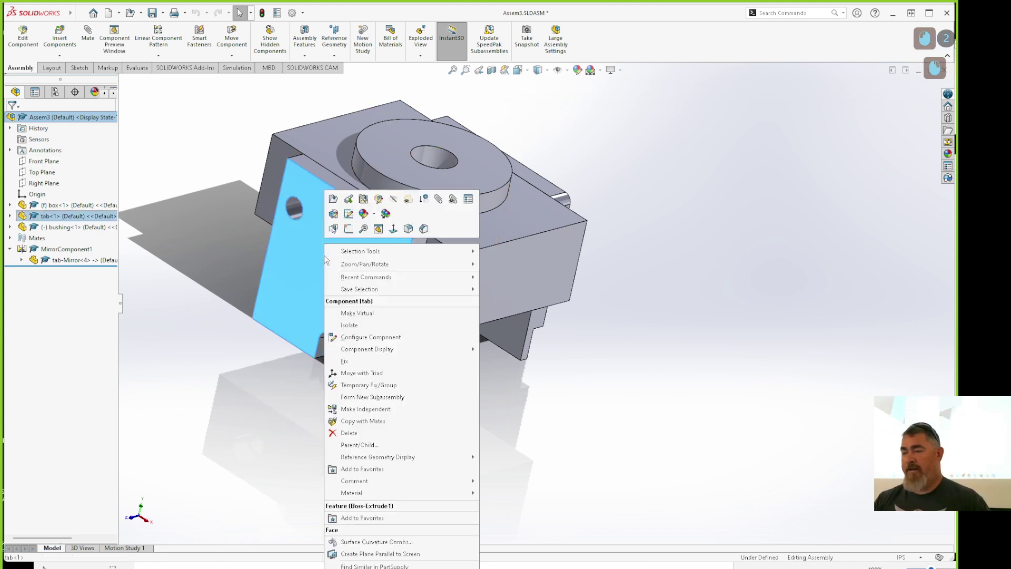
Open and close the tab part, then fillet one tab<1> edge at 0.10 in, editing in context
click(333, 199)
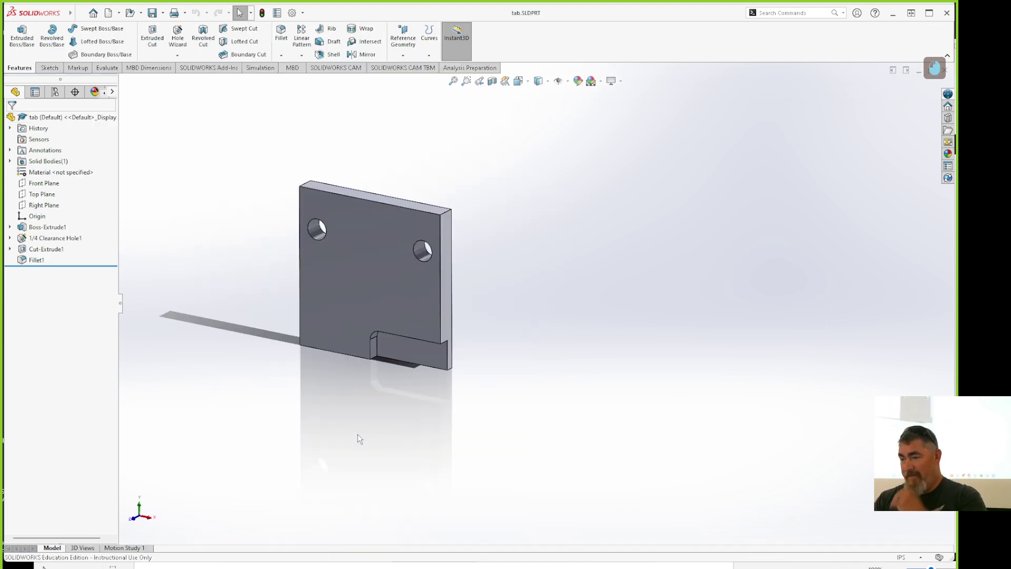
click(946, 71)
click(339, 267)
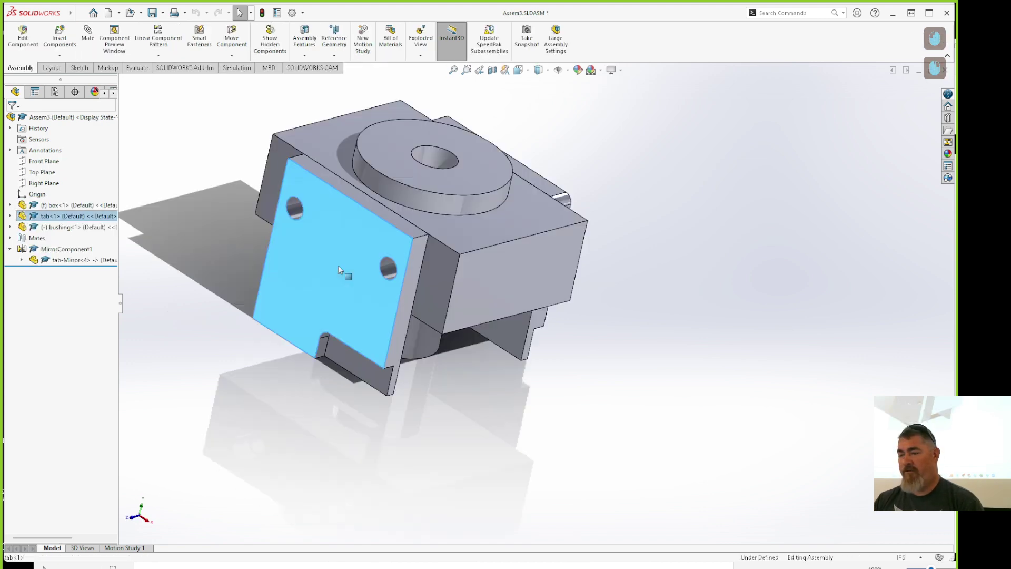
right_click(339, 267)
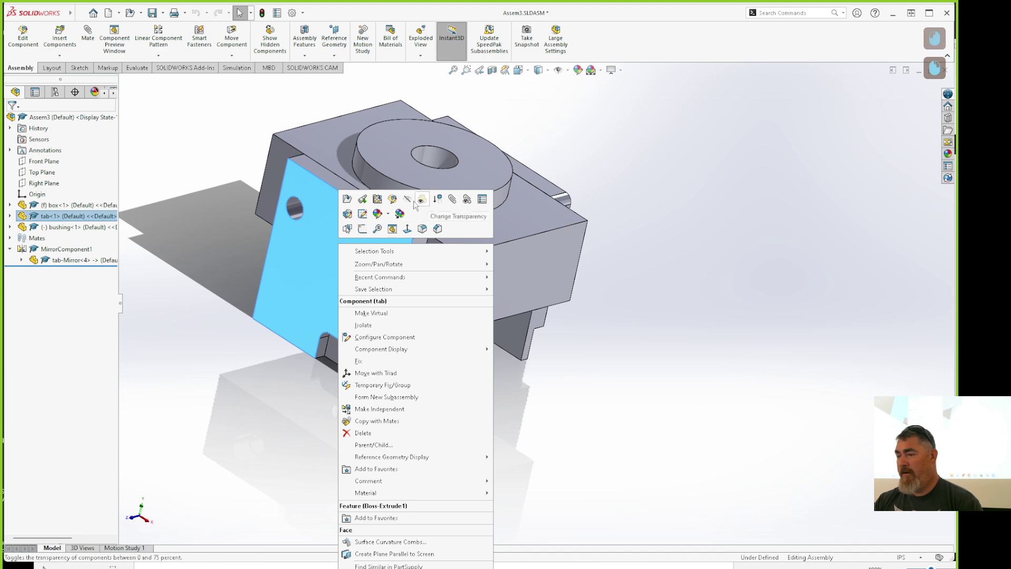
click(393, 199)
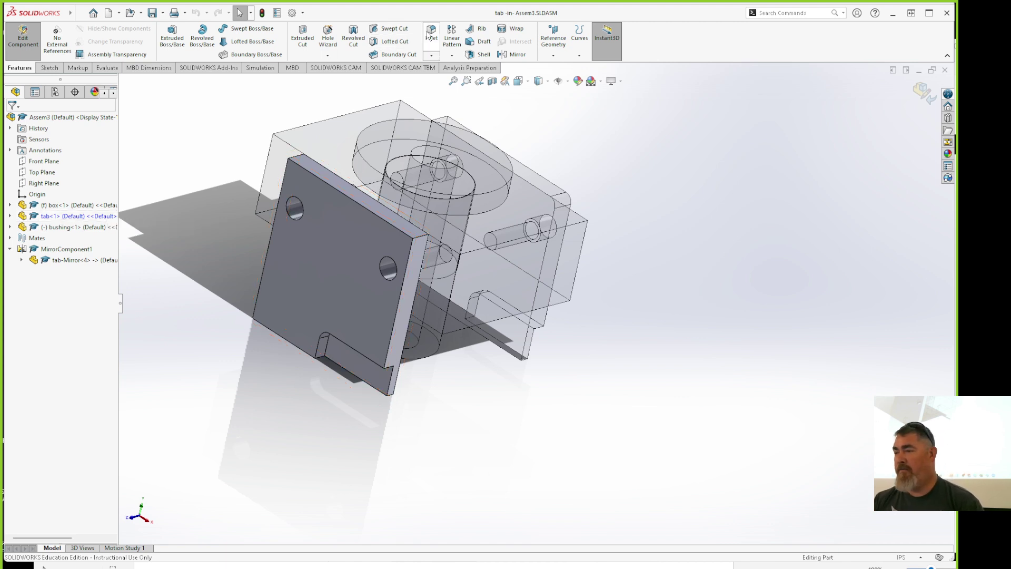
click(295, 158)
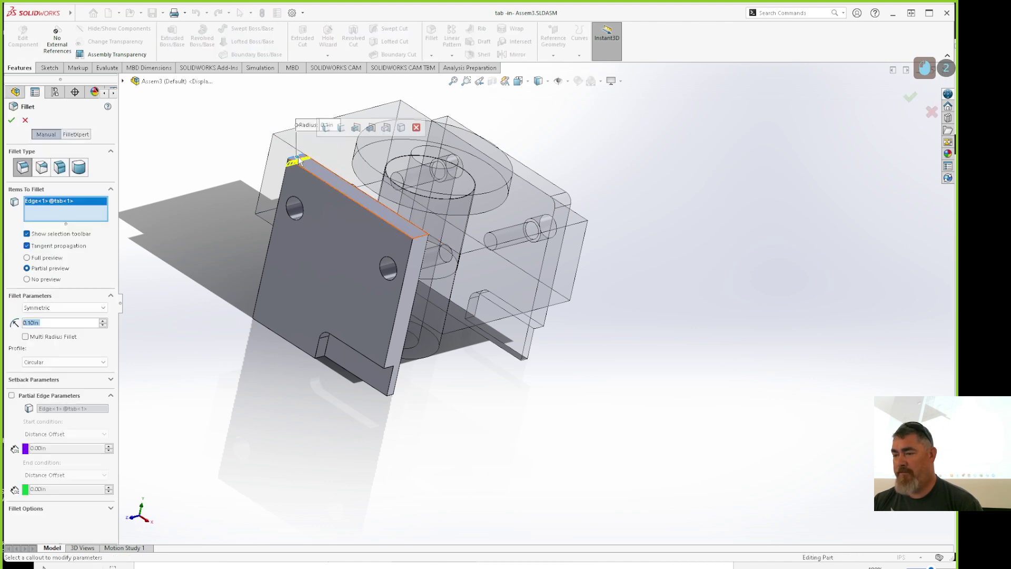
click(11, 120)
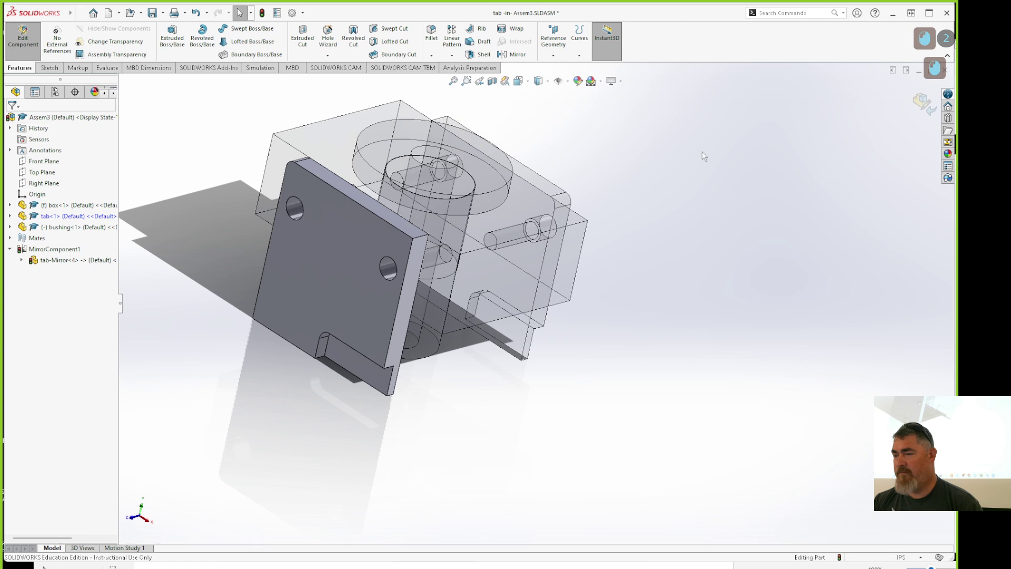
click(922, 103)
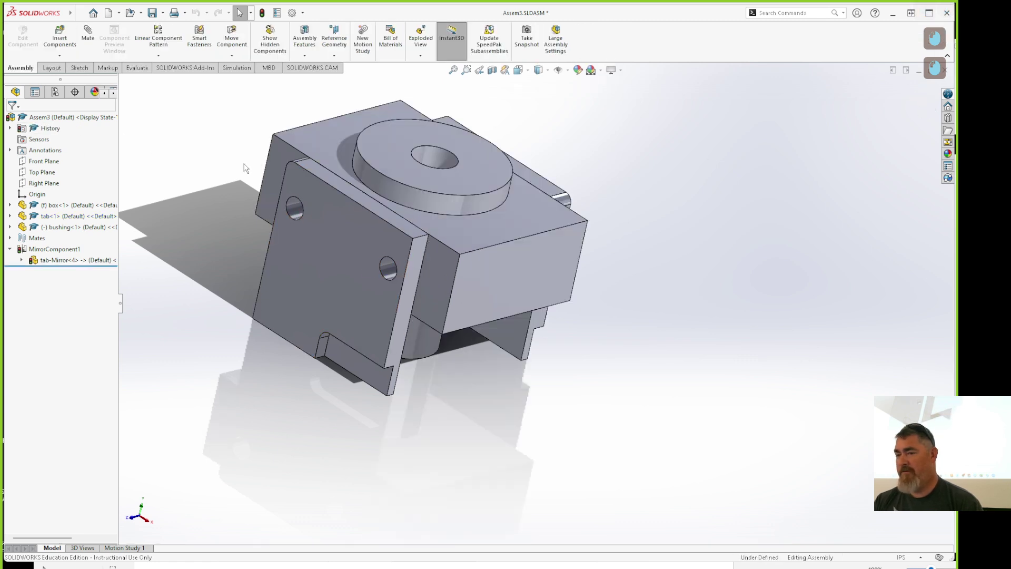
Rebuild Assem3 and orbit and zoom to fit to inspect both tabs' fillets
click(262, 14)
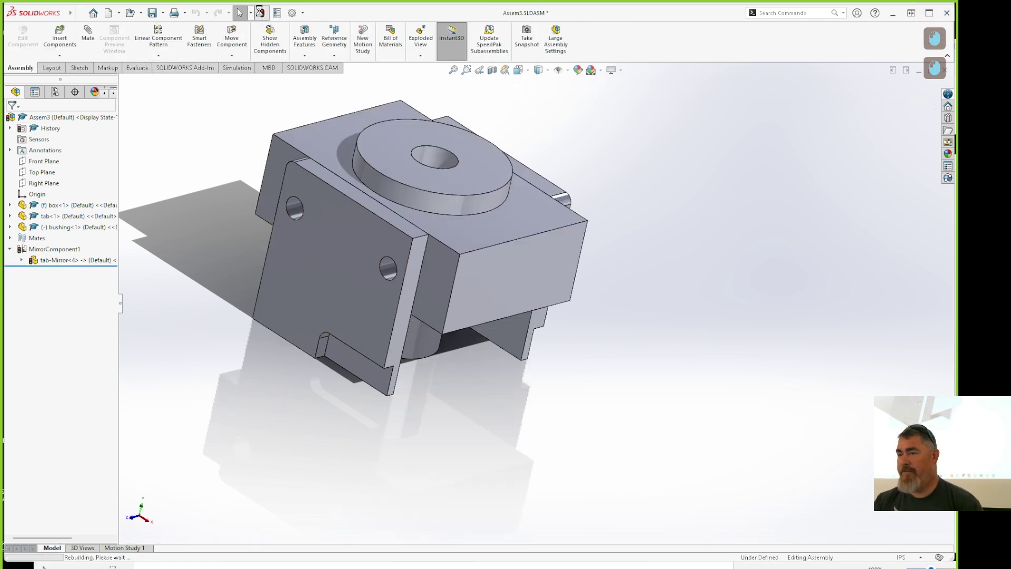
middle_drag(696, 225, 416, 165)
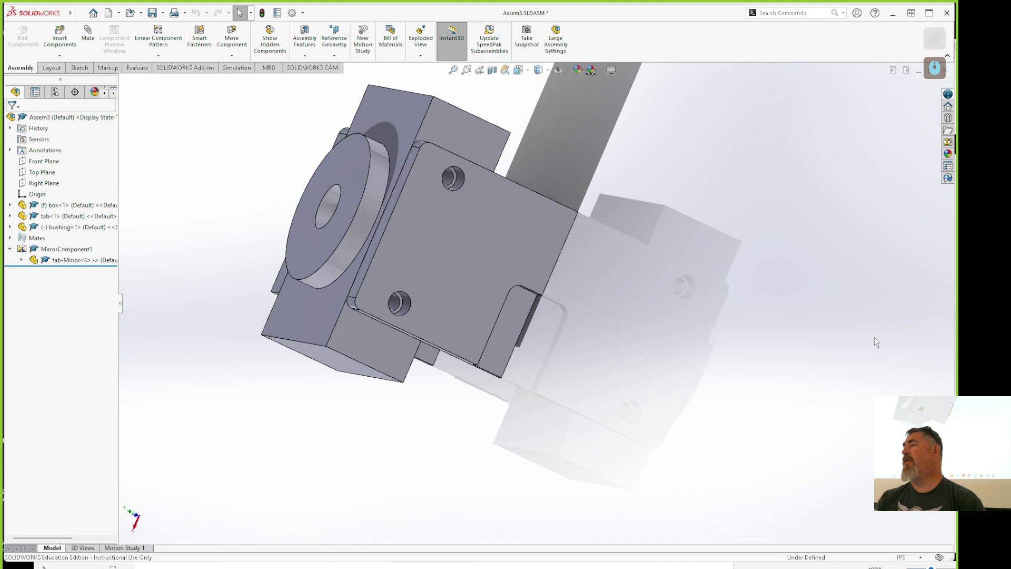
middle_drag(558, 385, 706, 345)
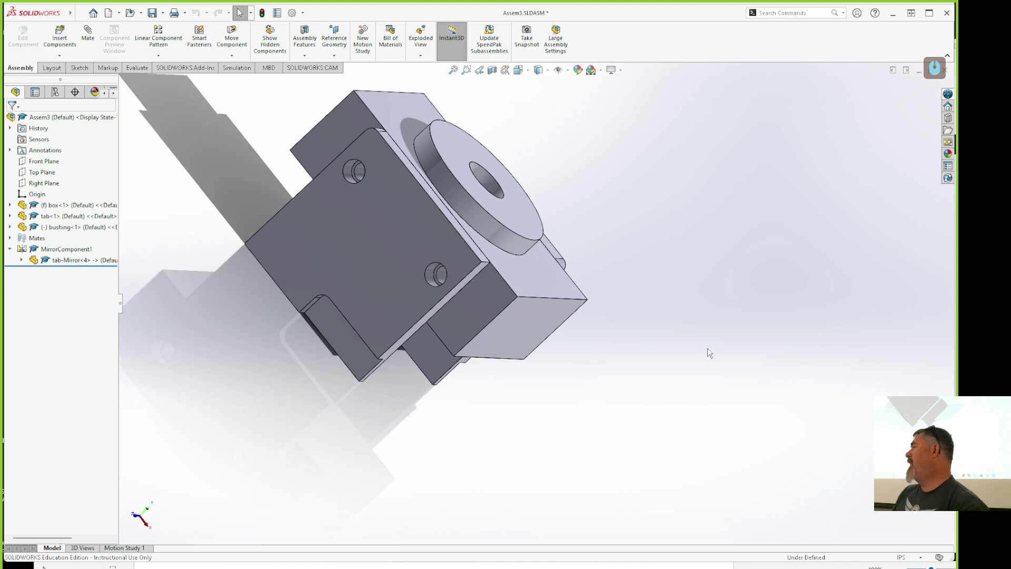
middle_drag(710, 353, 707, 330)
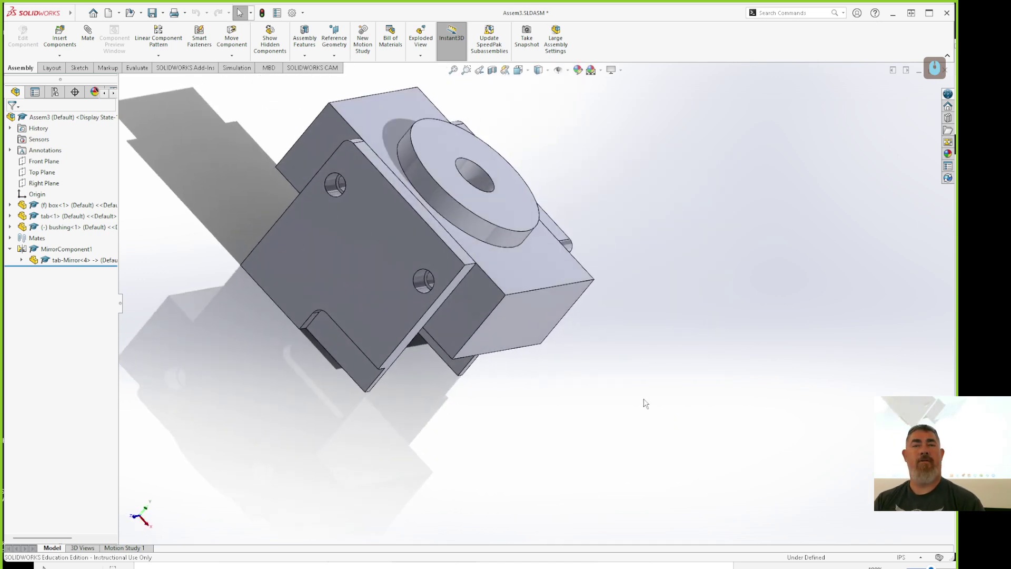
middle_click(661, 393)
middle_click(660, 393)
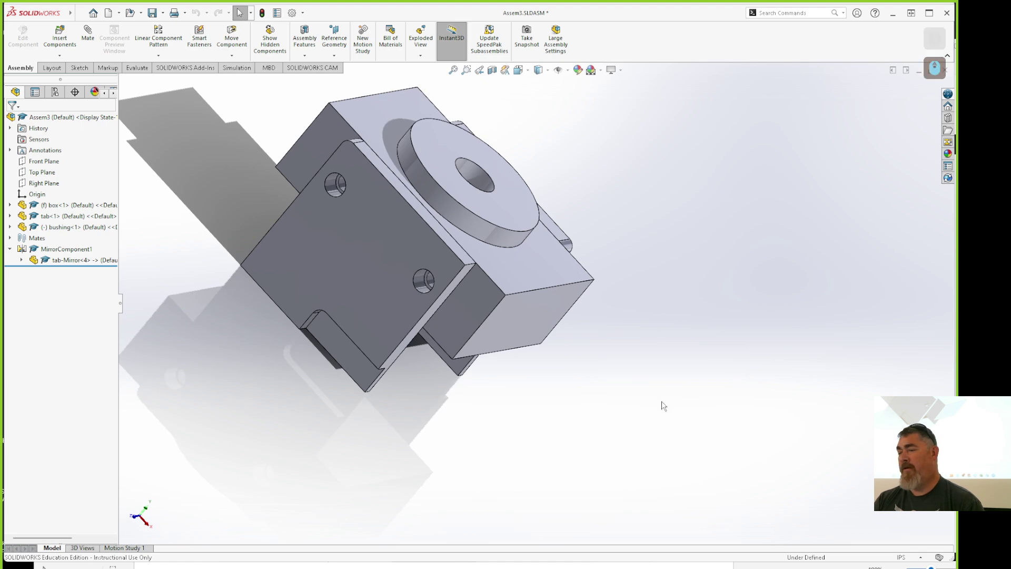
middle_drag(660, 393, 662, 333)
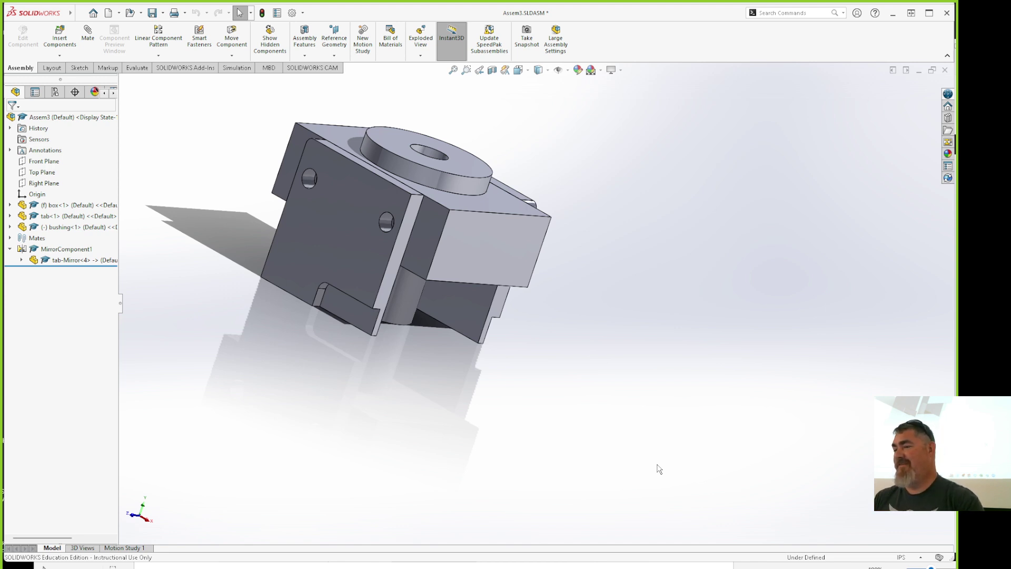
middle_drag(623, 298, 603, 248)
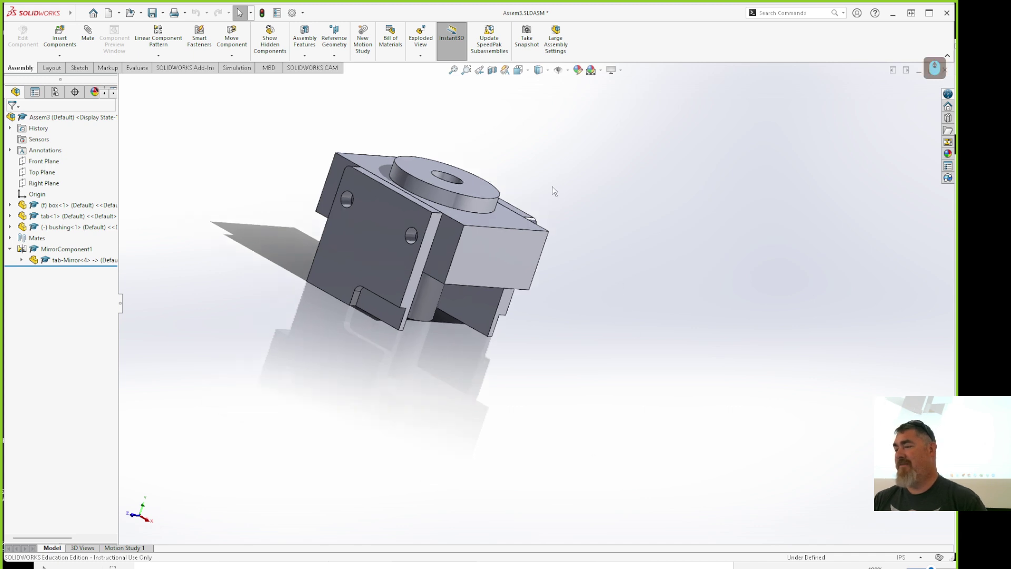
middle_drag(576, 214, 558, 243)
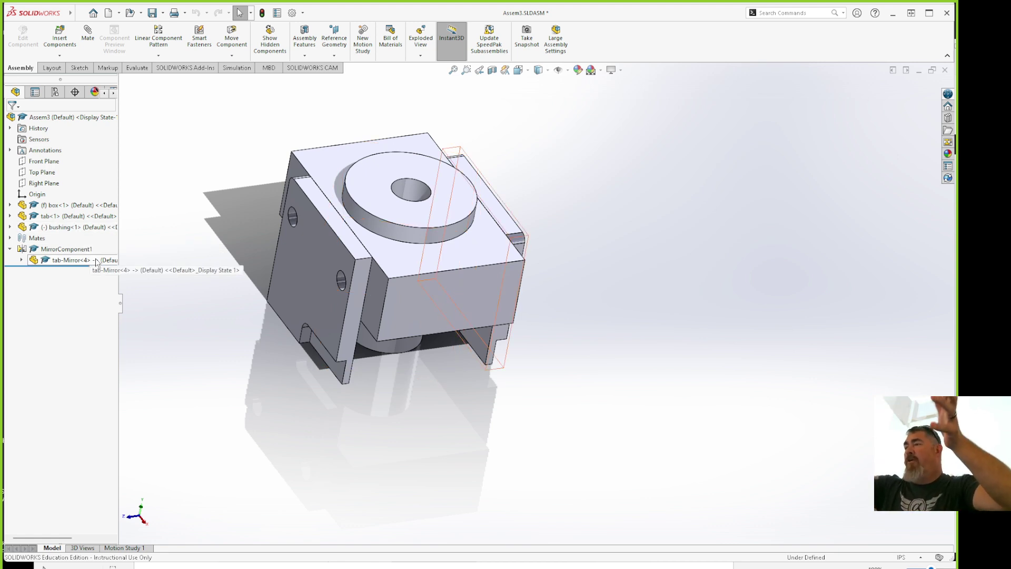
click(704, 418)
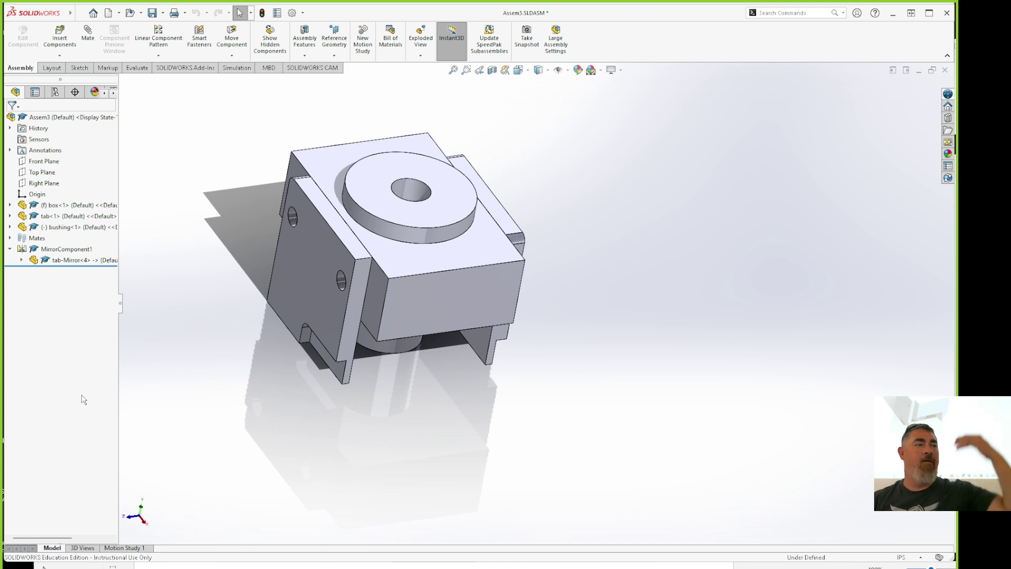
Review the assembly folder, then enter mcmaster in the web browser's address bar
mouse_move(590, 564)
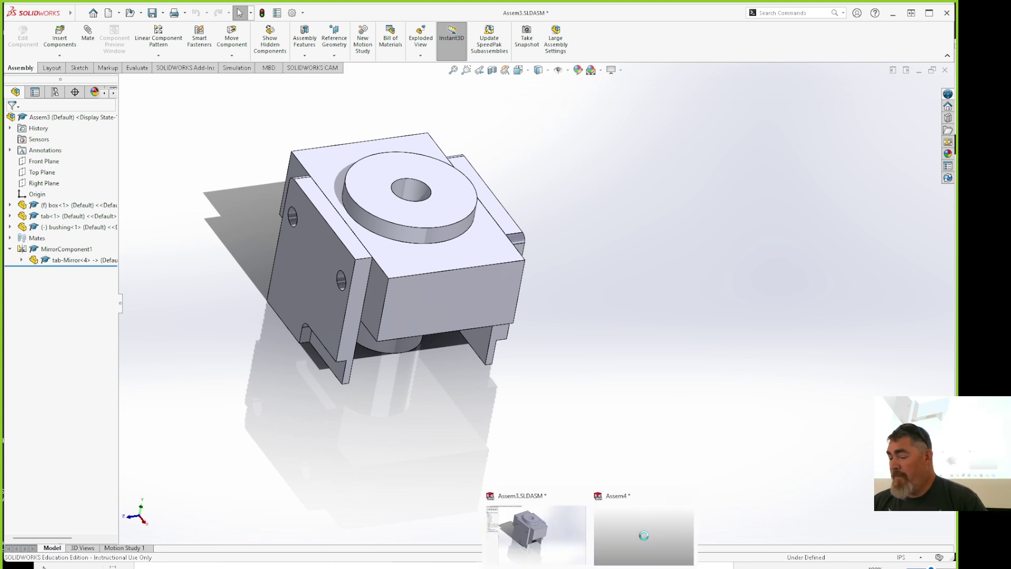
mouse_move(437, 565)
click(475, 556)
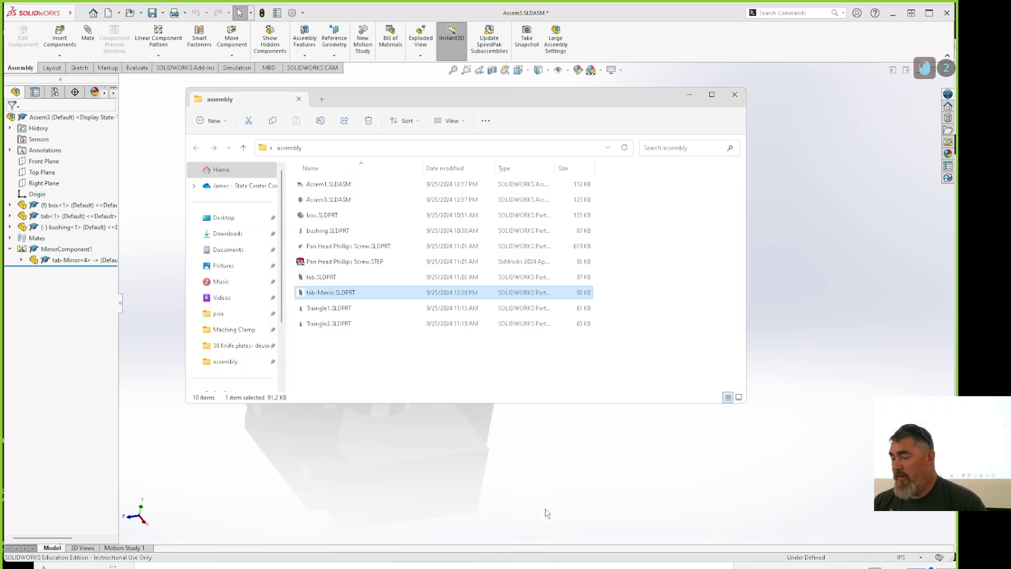
click(398, 357)
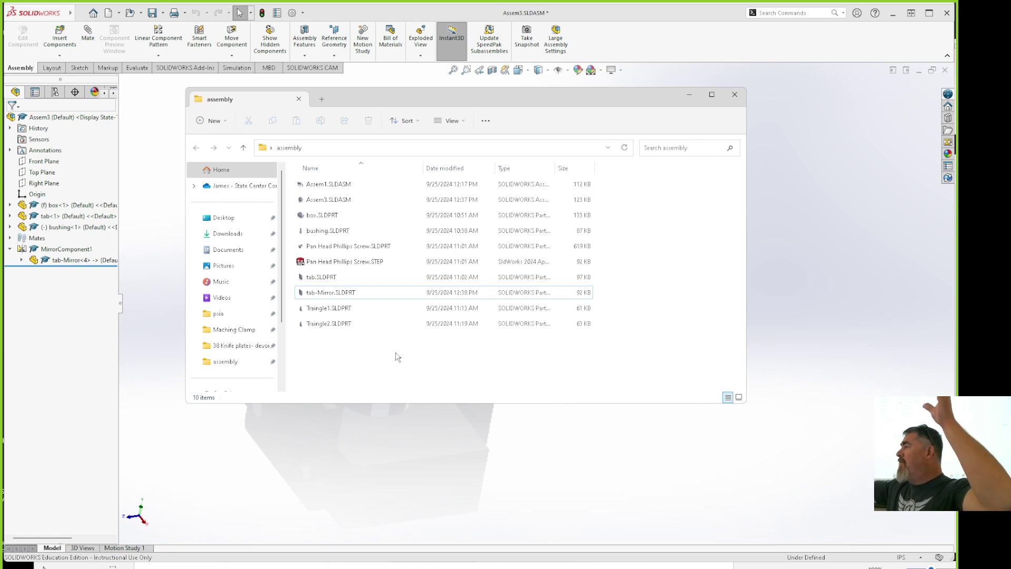
click(456, 567)
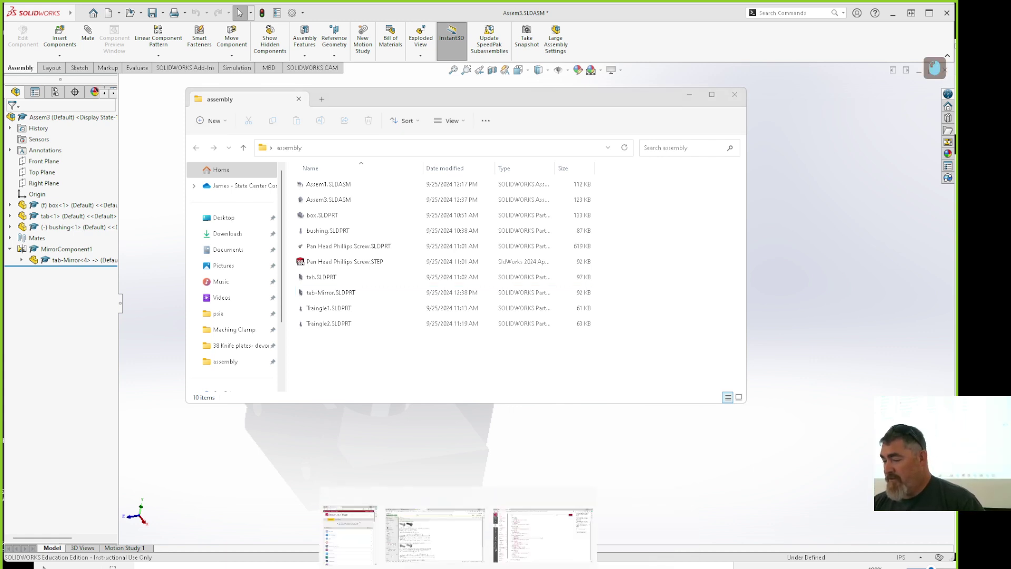
click(508, 498)
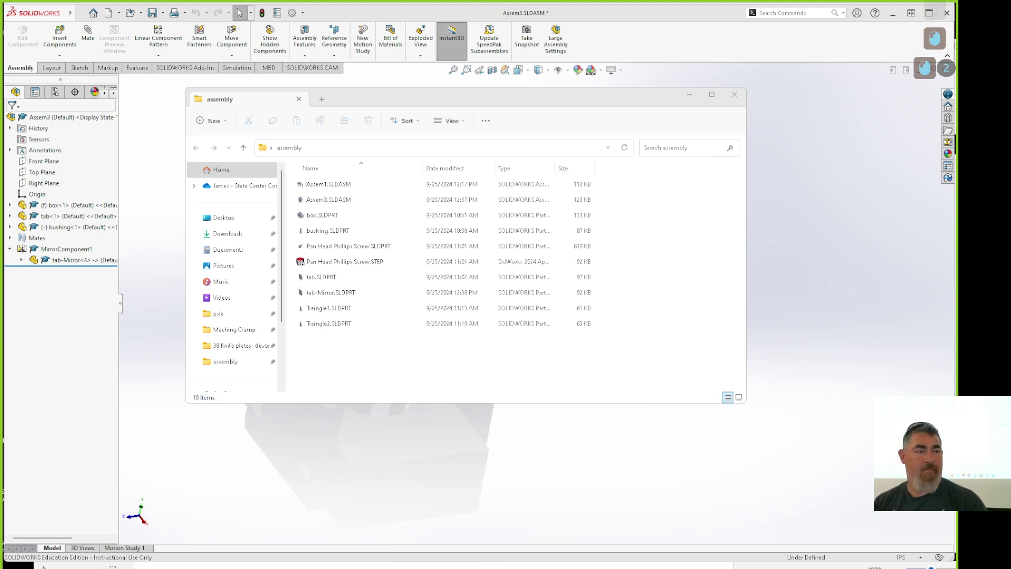
text(mcmaster)
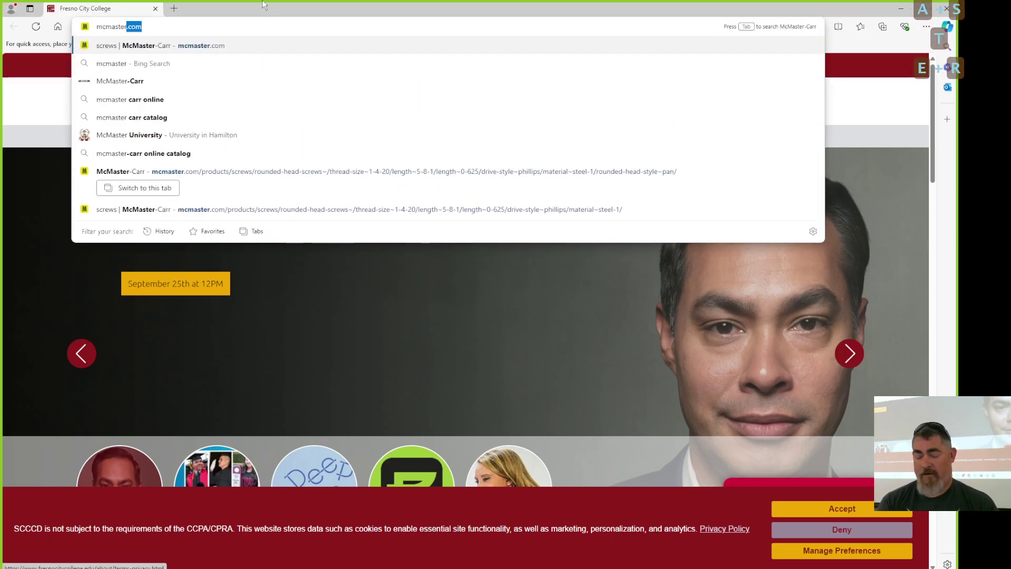
Find left-hand hex screw 90211A232 on McMaster-Carr, keep 3-D STEP no threads, then minimize the browser
key(Return)
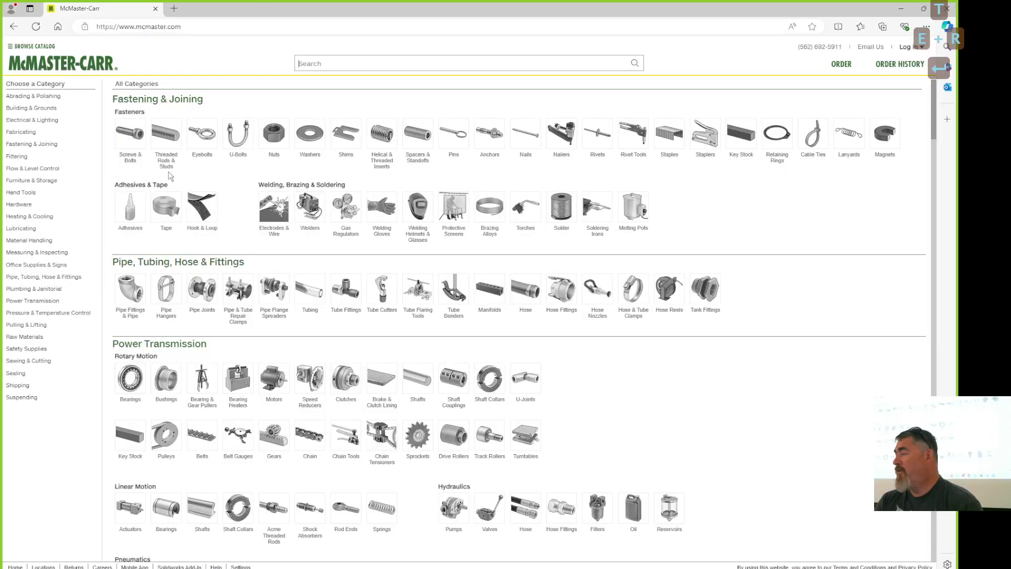
click(129, 138)
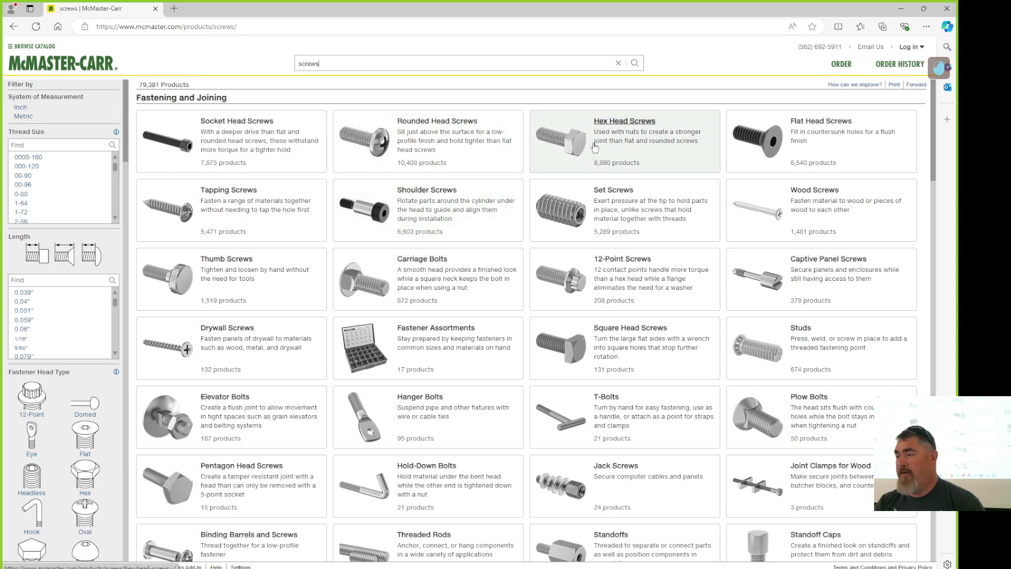
click(613, 140)
click(350, 233)
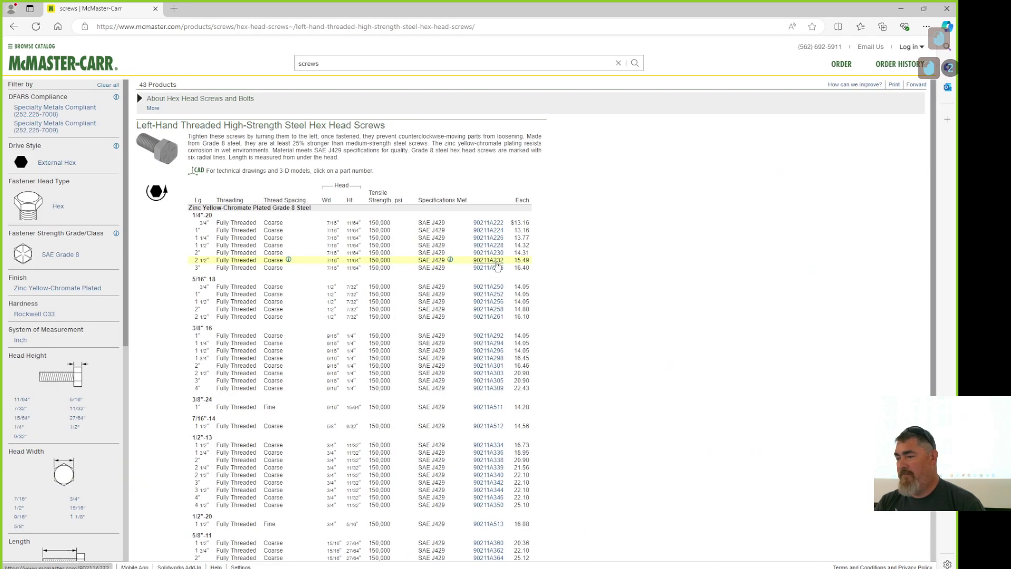
click(488, 261)
click(464, 329)
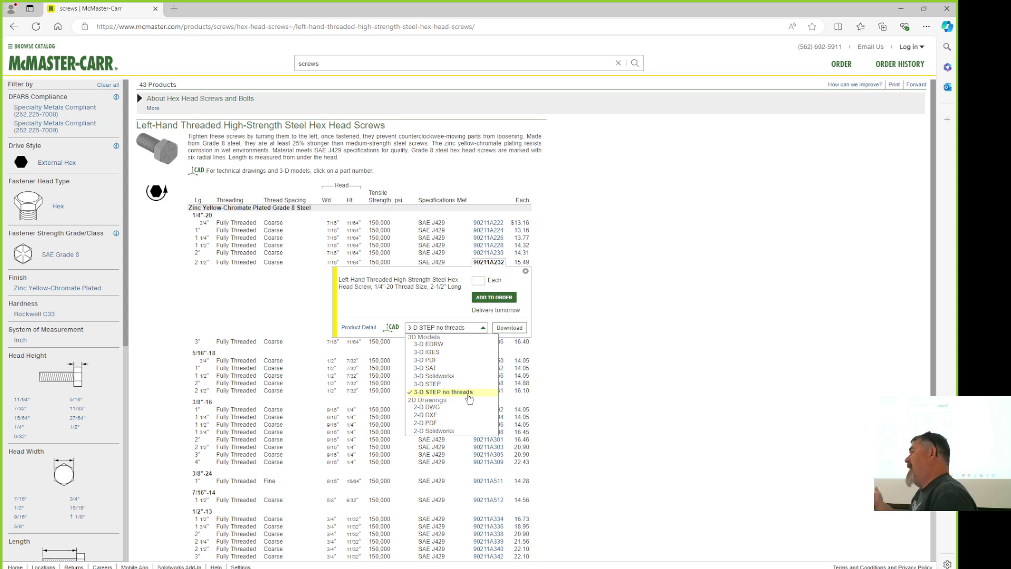
click(469, 392)
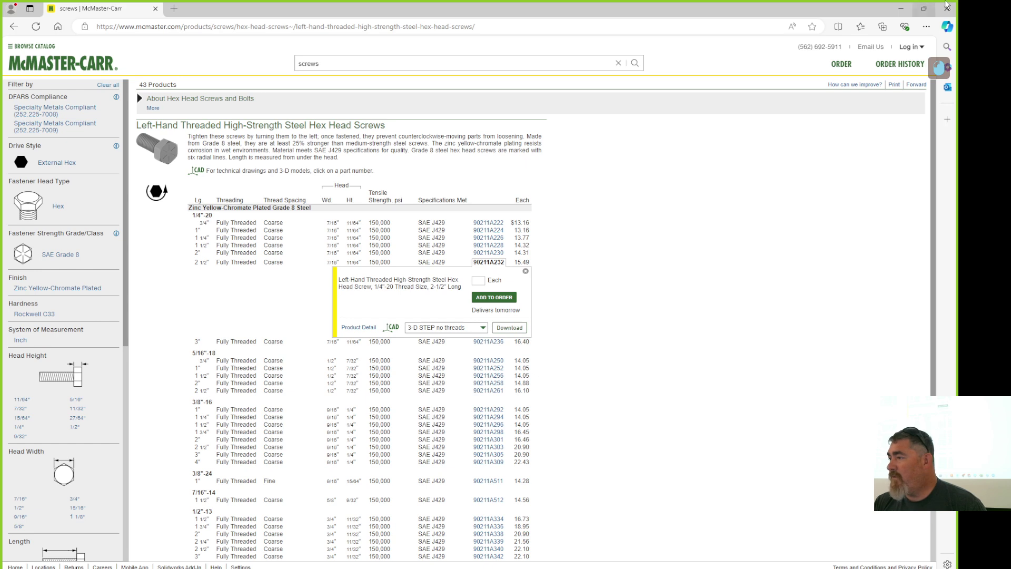
click(902, 9)
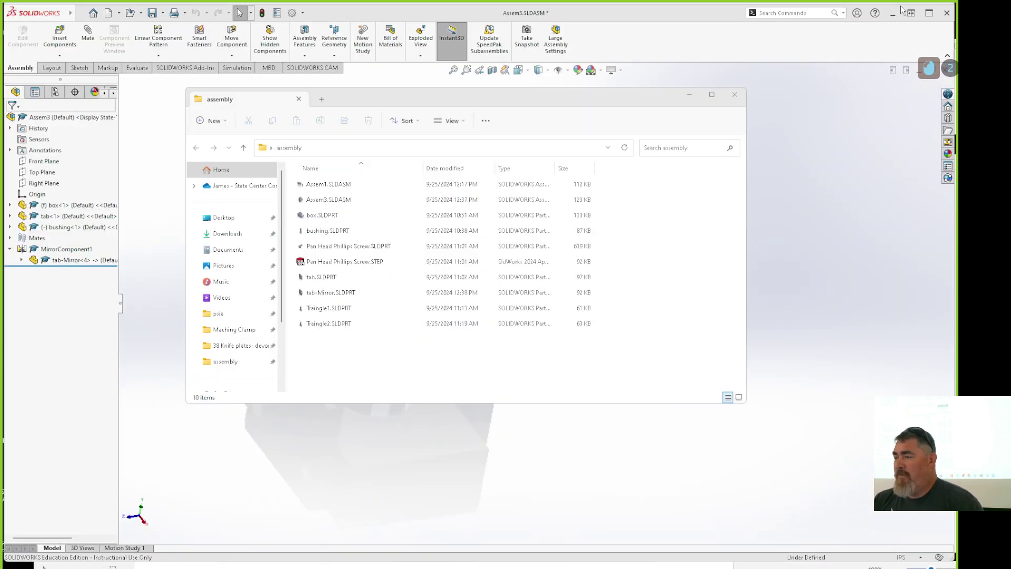
Insert Pan Head Phillips Screw.SLDPRT into the assembly and place it beside the box
click(803, 337)
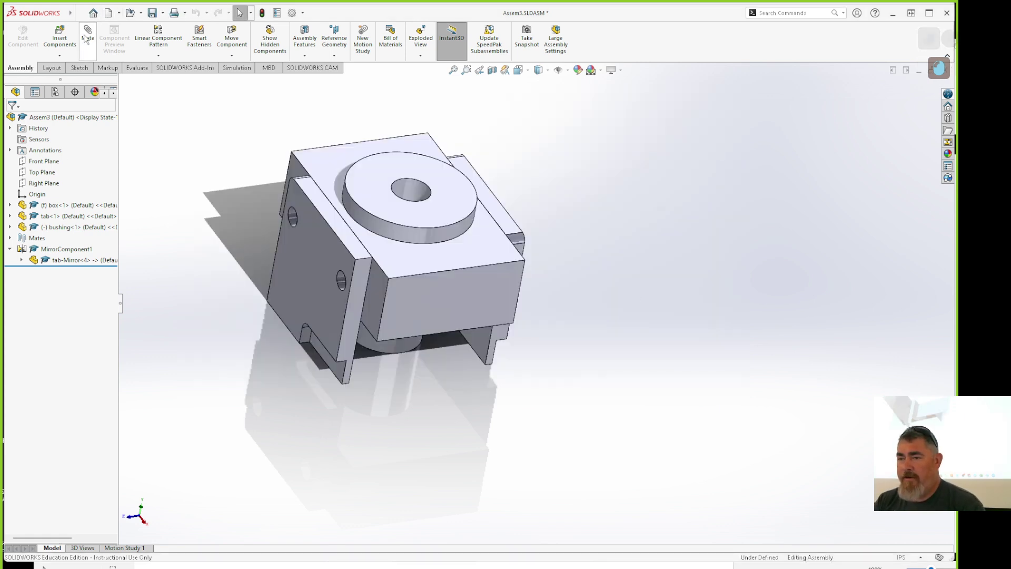
click(60, 35)
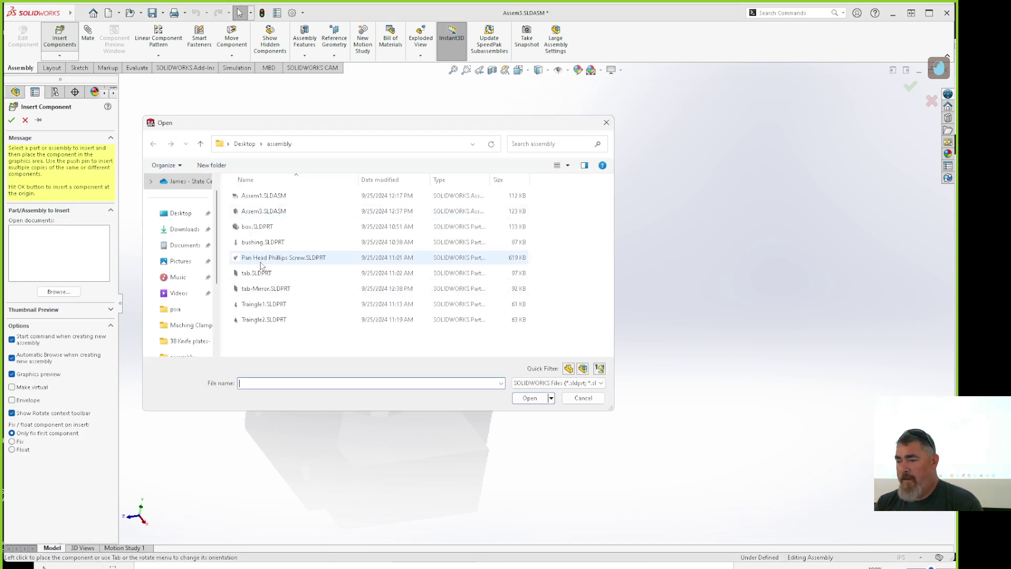
click(263, 258)
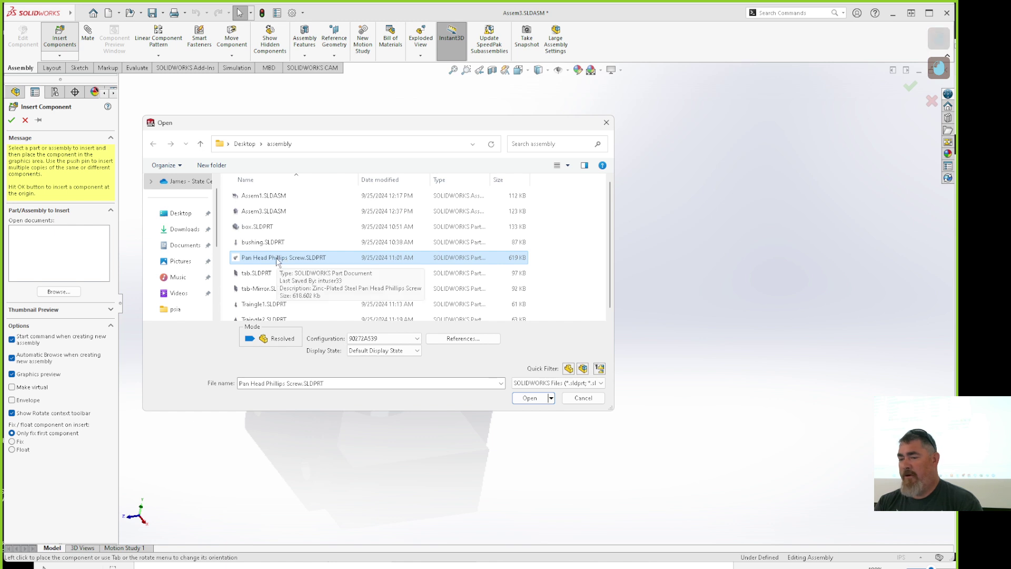
click(529, 398)
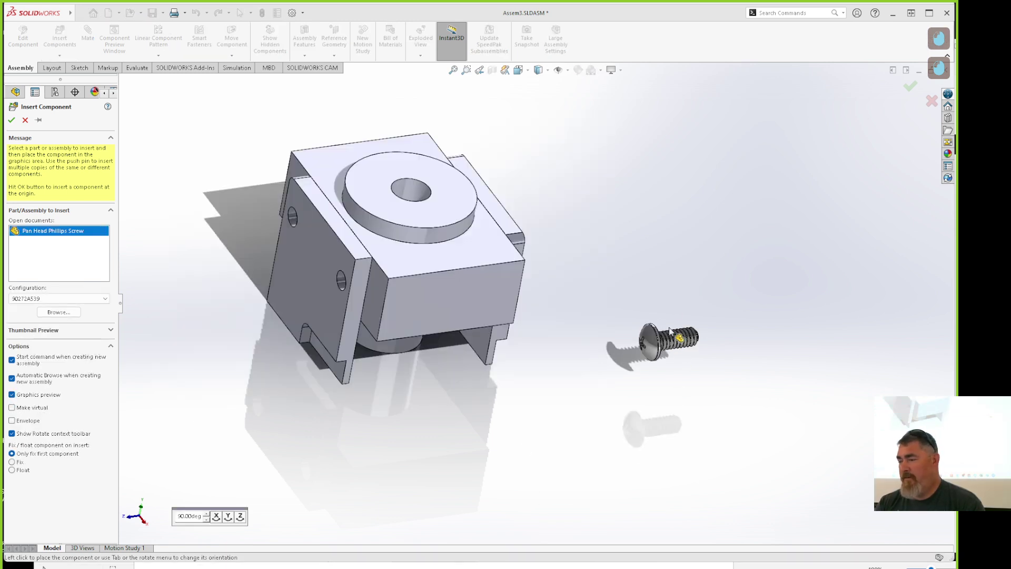
click(721, 270)
key(Escape)
middle_drag(735, 285, 687, 302)
Open Pan Head Phillips Screw.STEP for insertion, with the file filter set to All Files
click(57, 37)
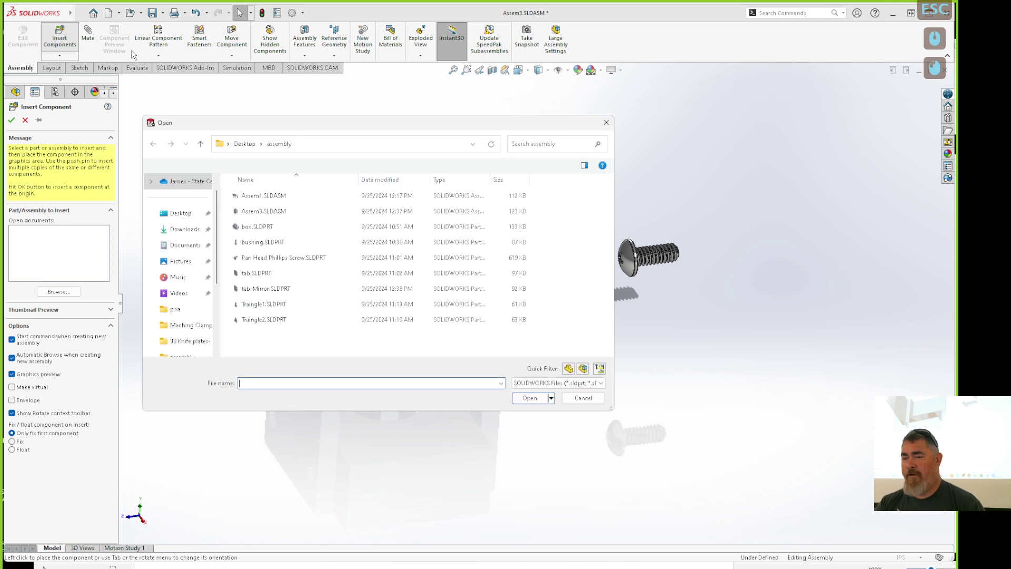
click(544, 383)
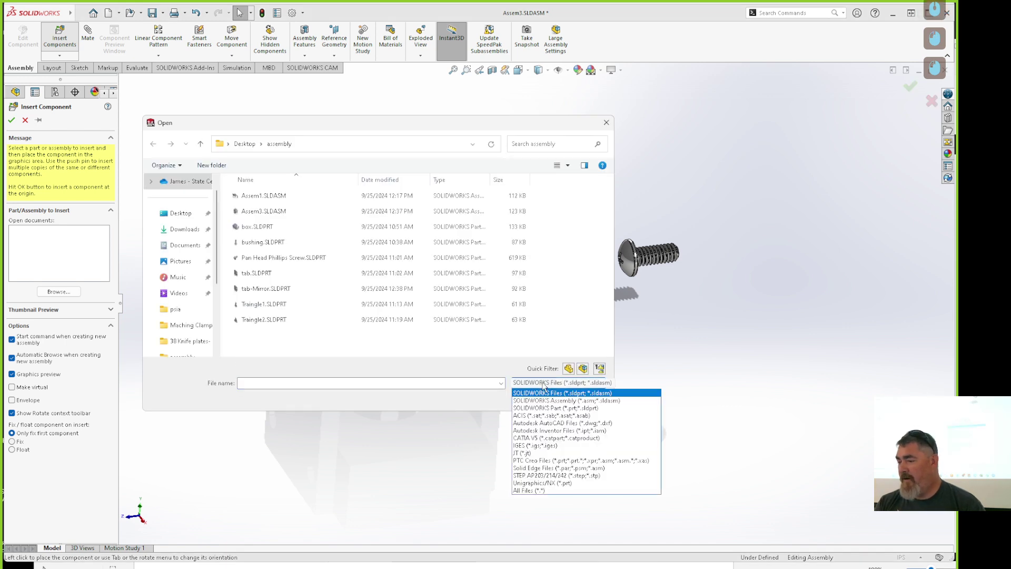
click(544, 489)
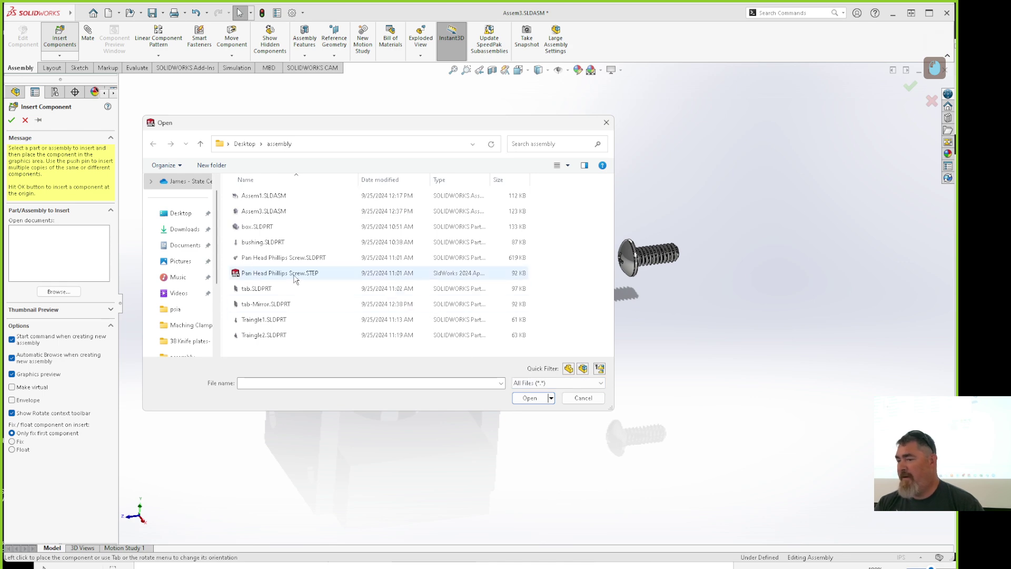
click(337, 273)
click(527, 417)
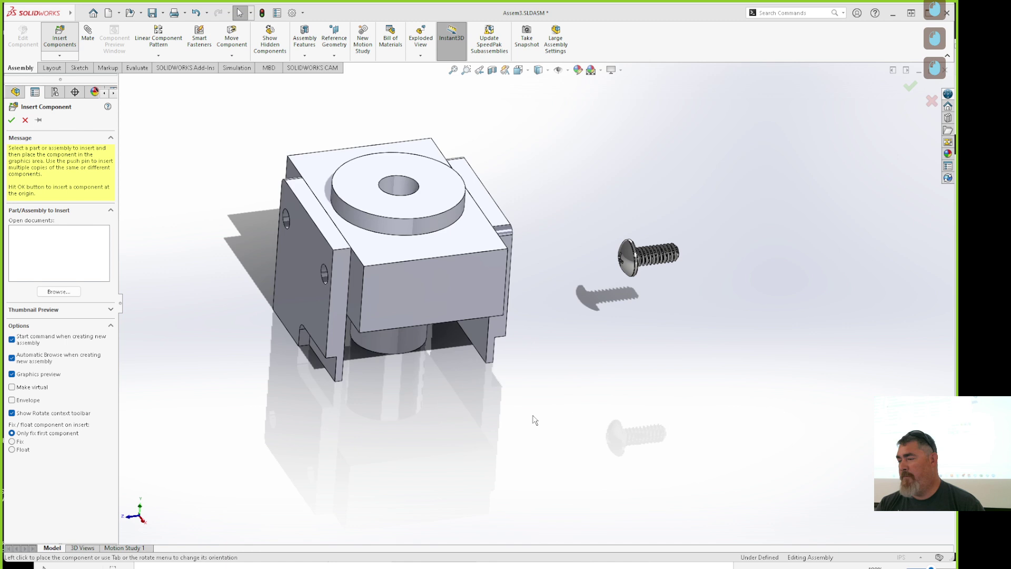
Place the STEP screw next to the threaded screw and compare the two from several angles
click(672, 323)
click(652, 419)
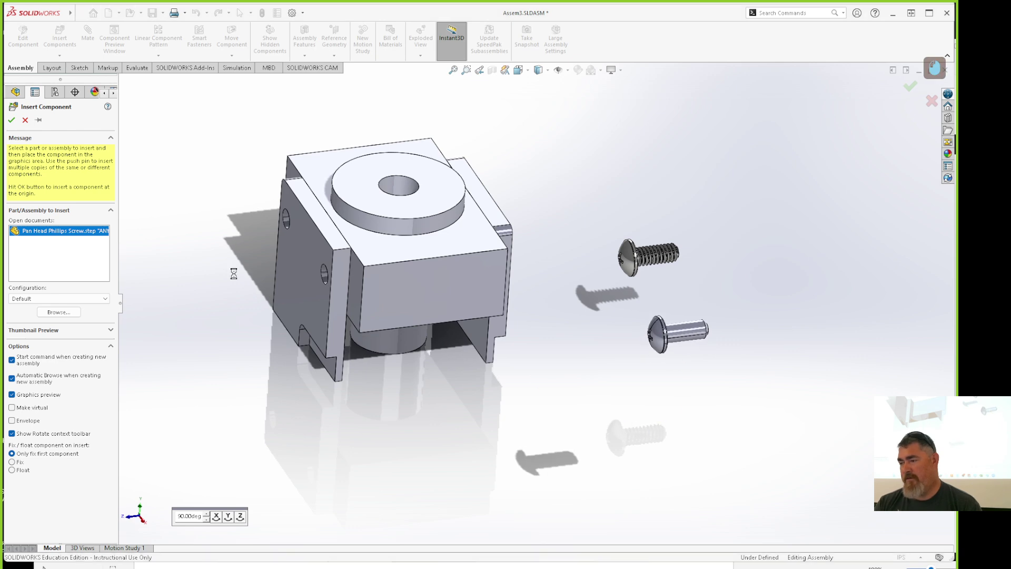
middle_drag(716, 426, 765, 417)
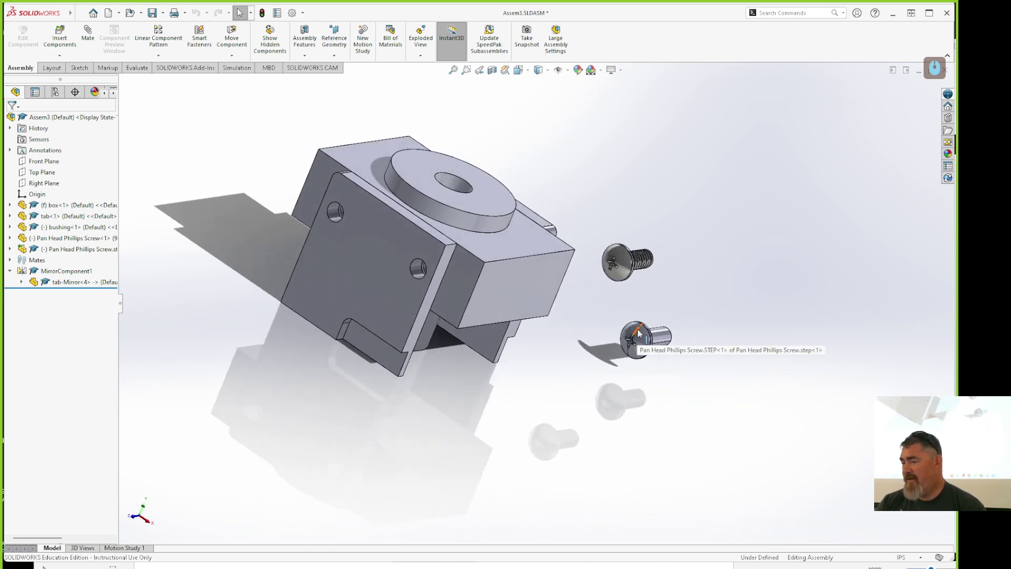
scroll(712, 311, down, 4)
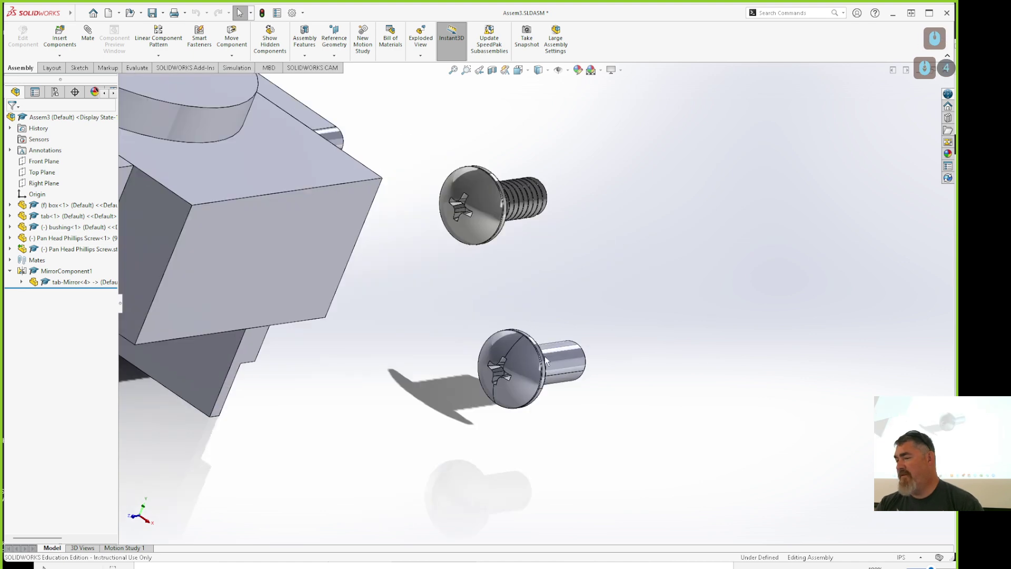
middle_drag(611, 311, 583, 340)
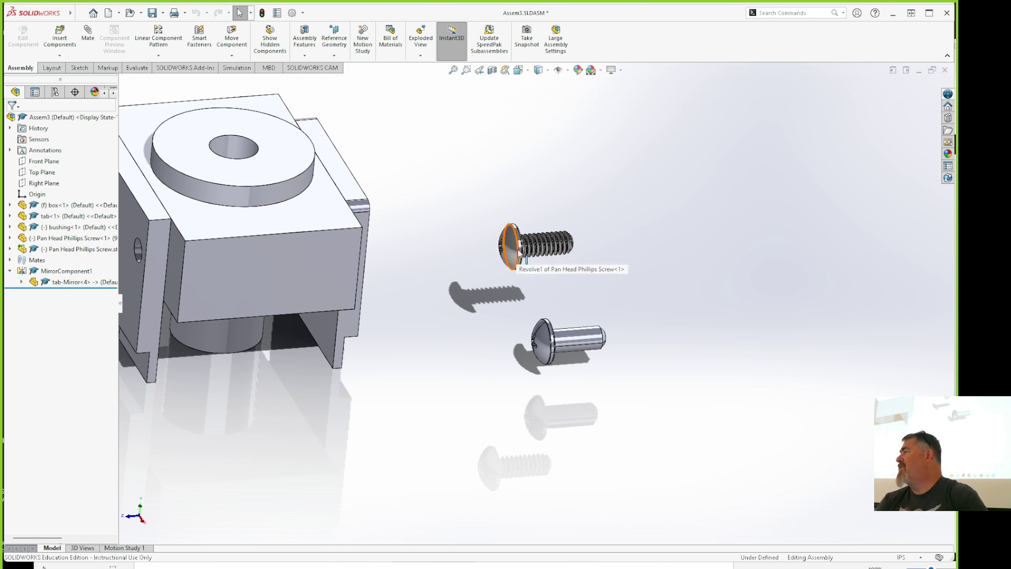
scroll(571, 311, down, 4)
scroll(552, 353, up, 2)
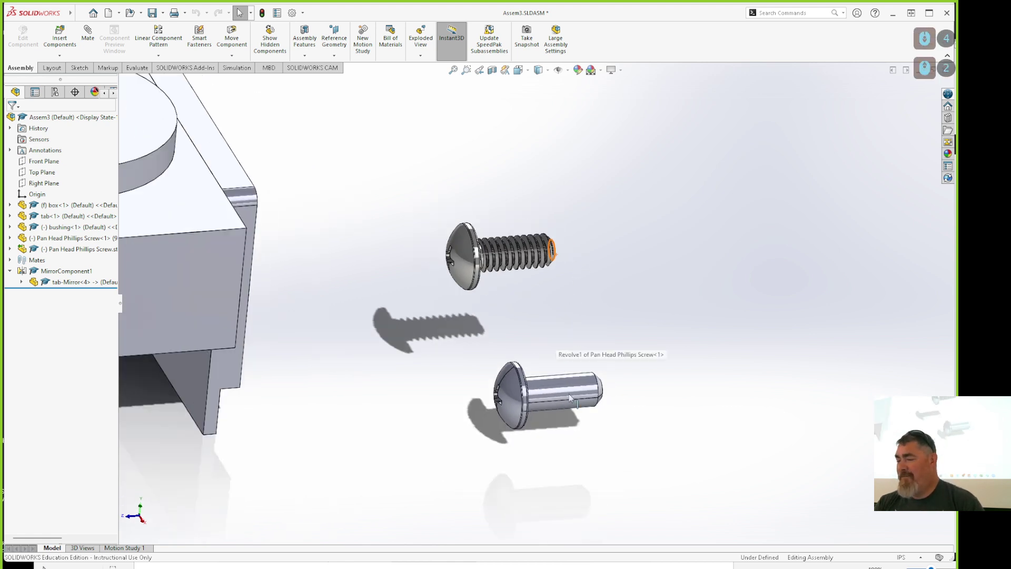
middle_drag(573, 383, 500, 325)
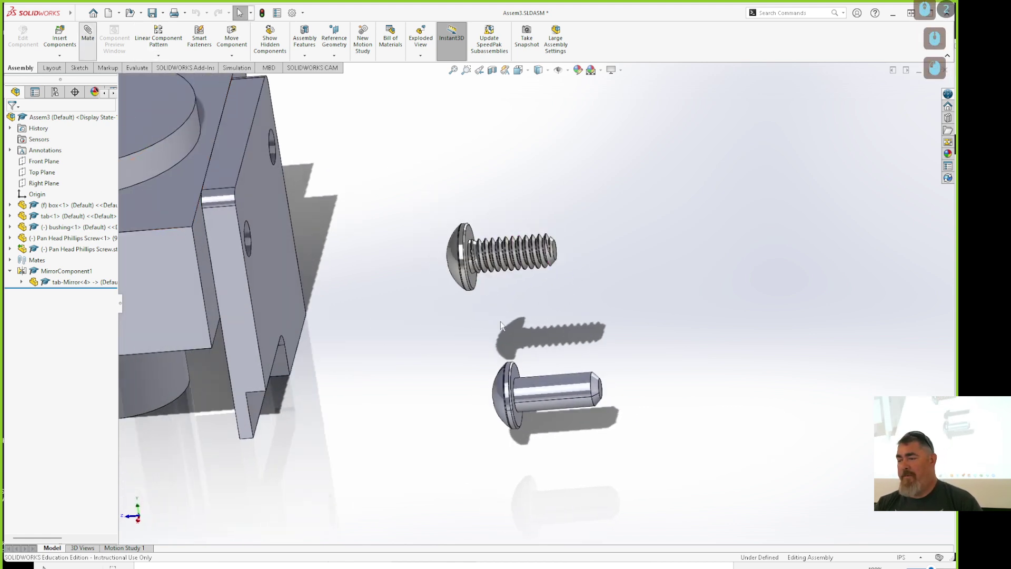
Mate the STEP screw's shank concentric with the tab hole
click(515, 387)
scroll(558, 326, up, 7)
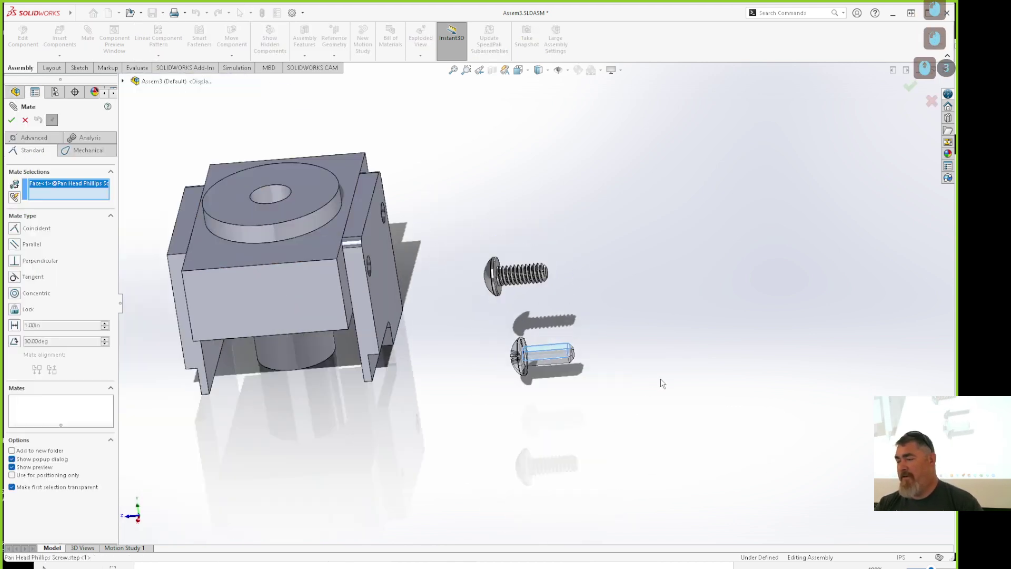
middle_drag(390, 377, 463, 372)
scroll(466, 364, down, 6)
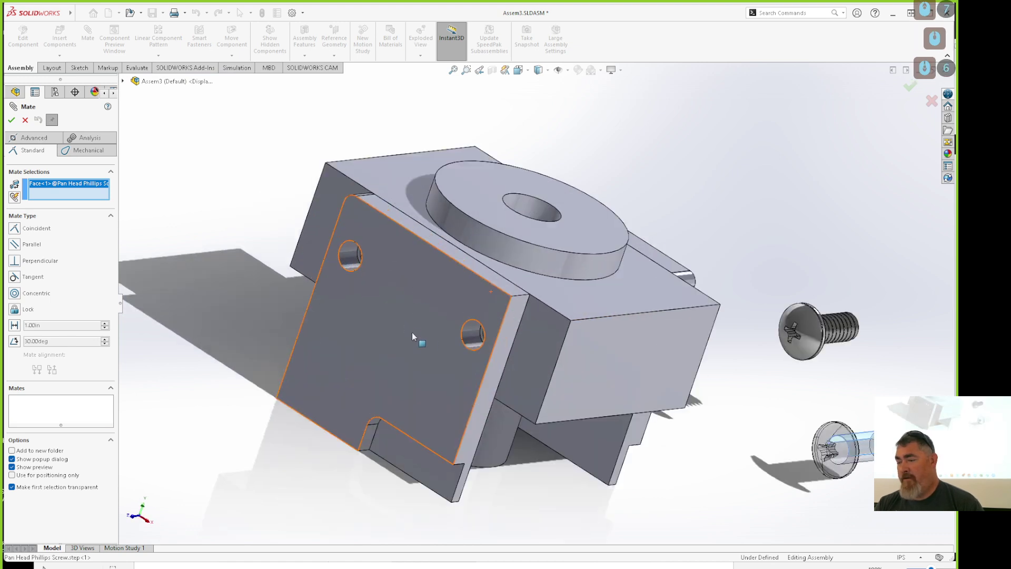
click(473, 345)
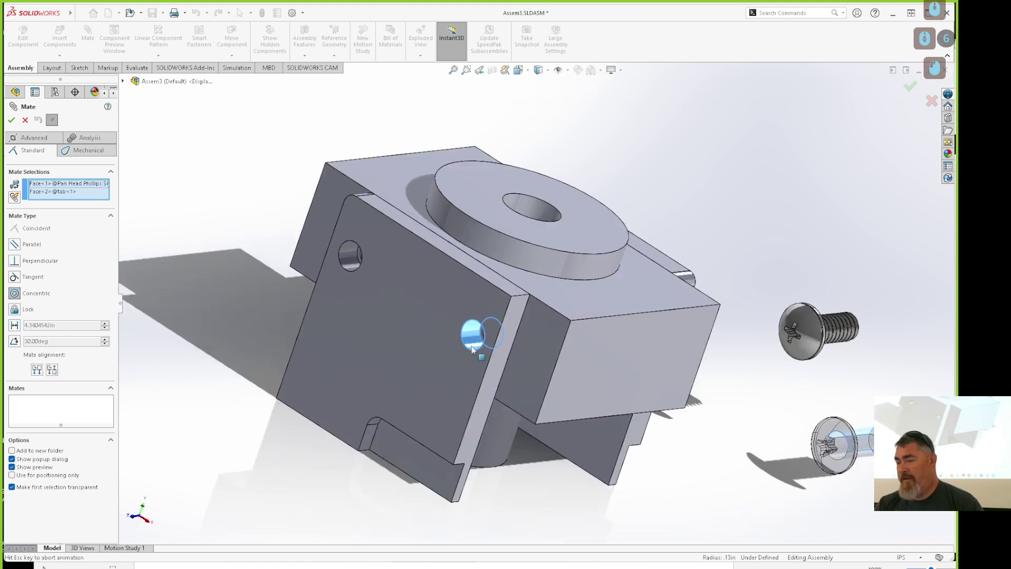
click(11, 120)
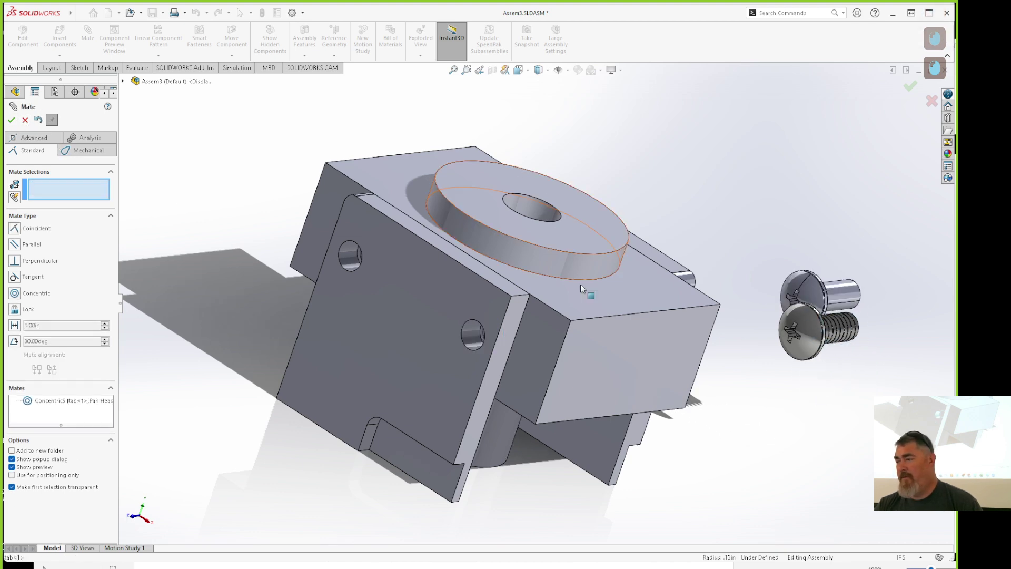
Make the screw head face coincident with the tab face, then inspect the seated screw
click(457, 300)
middle_drag(448, 292, 650, 293)
click(650, 293)
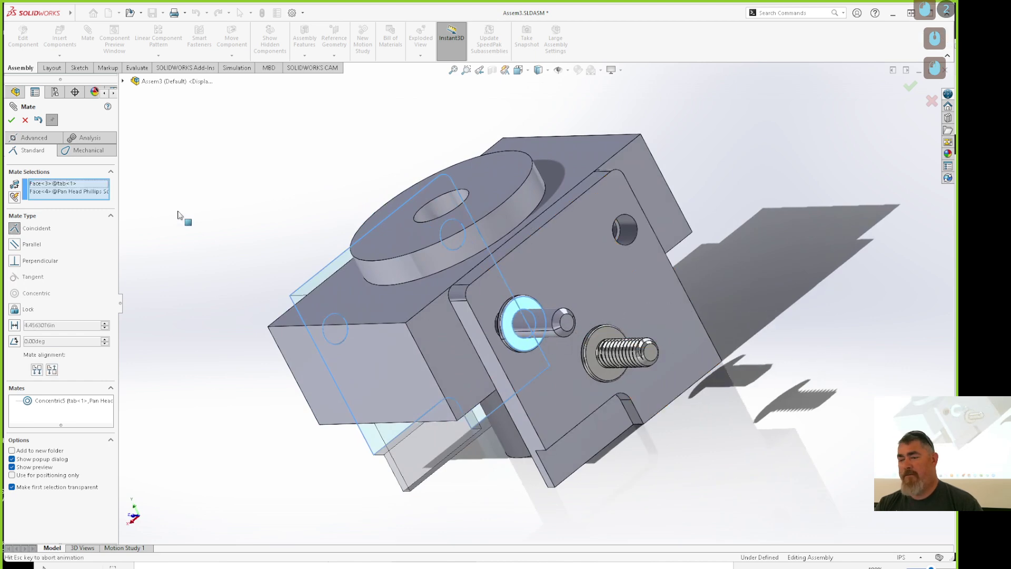
middle_drag(180, 221, 280, 203)
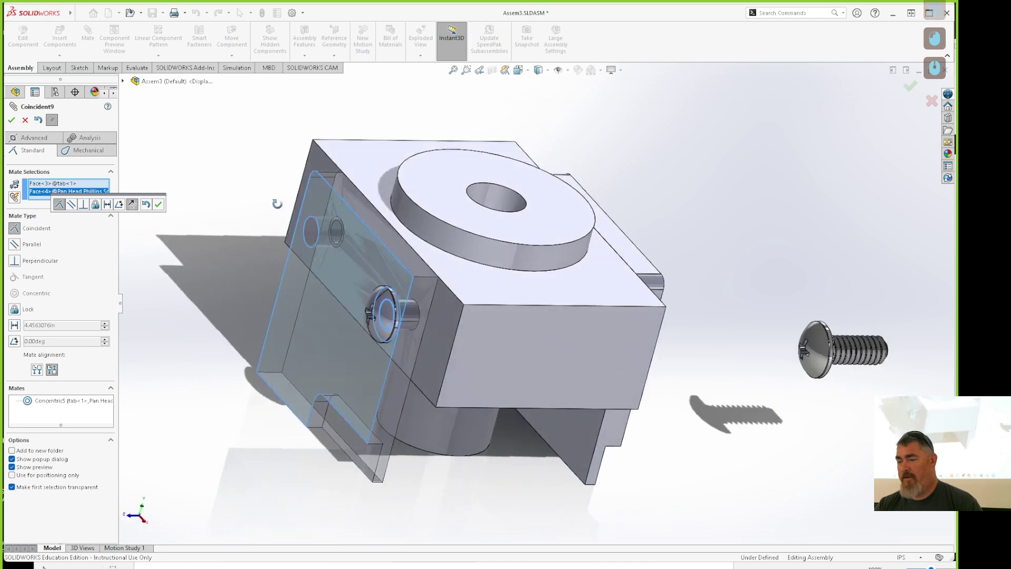
click(11, 119)
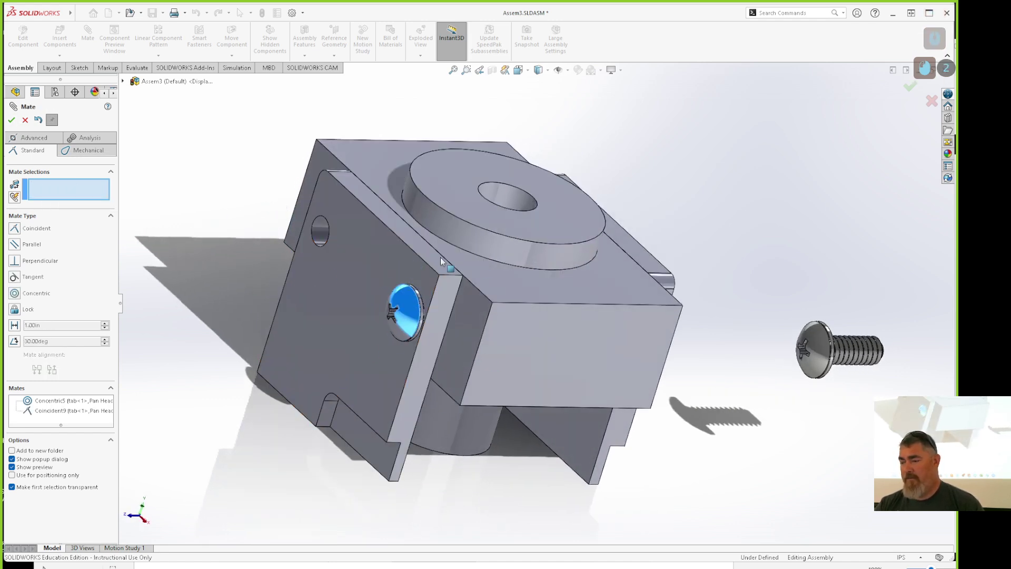
middle_drag(248, 258, 285, 297)
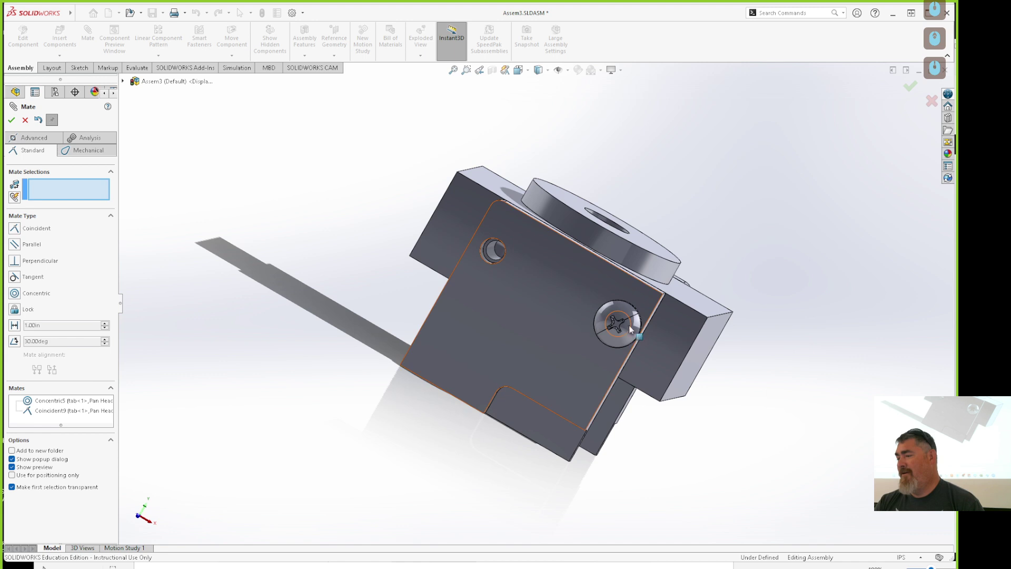
scroll(627, 326, down, 4)
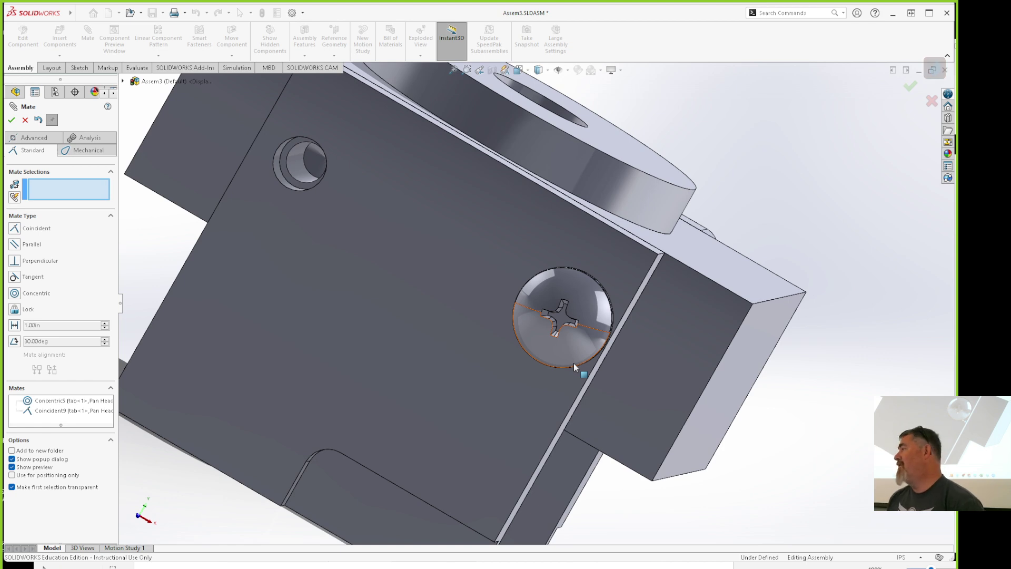
scroll(301, 259, up, 3)
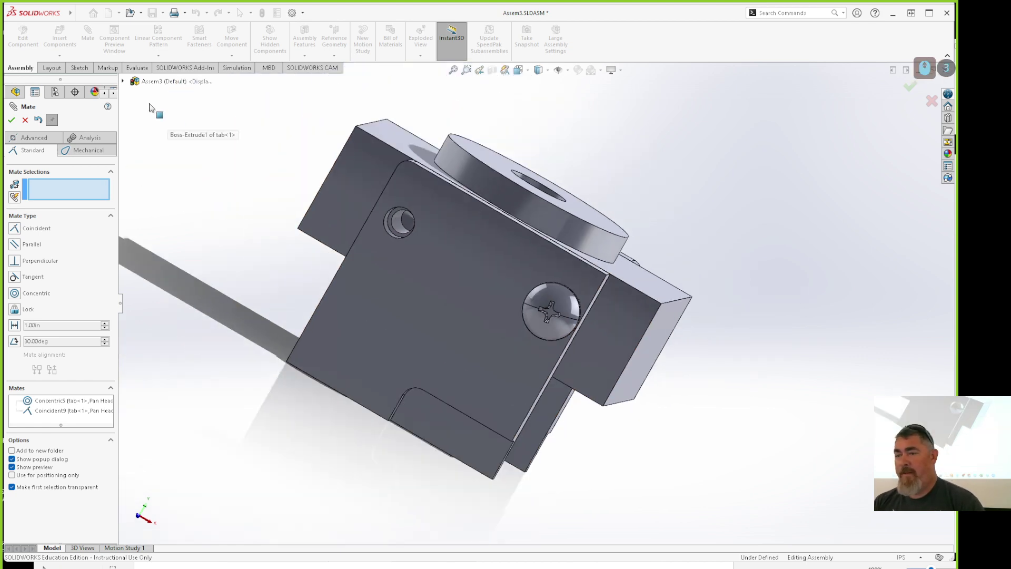
click(123, 81)
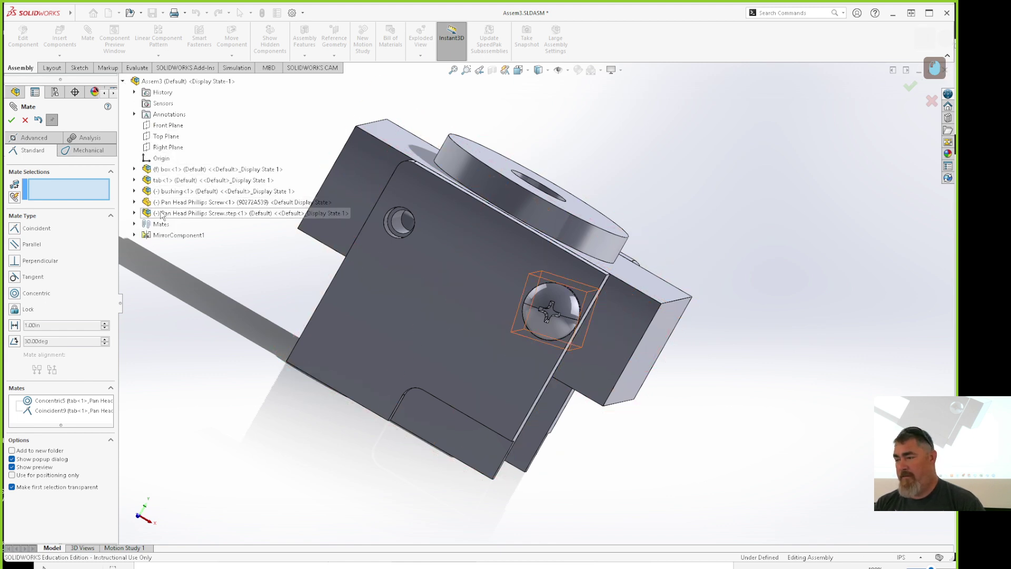
Add a 45° angle mate between the screw's Top Plane and the tab's top face
click(135, 213)
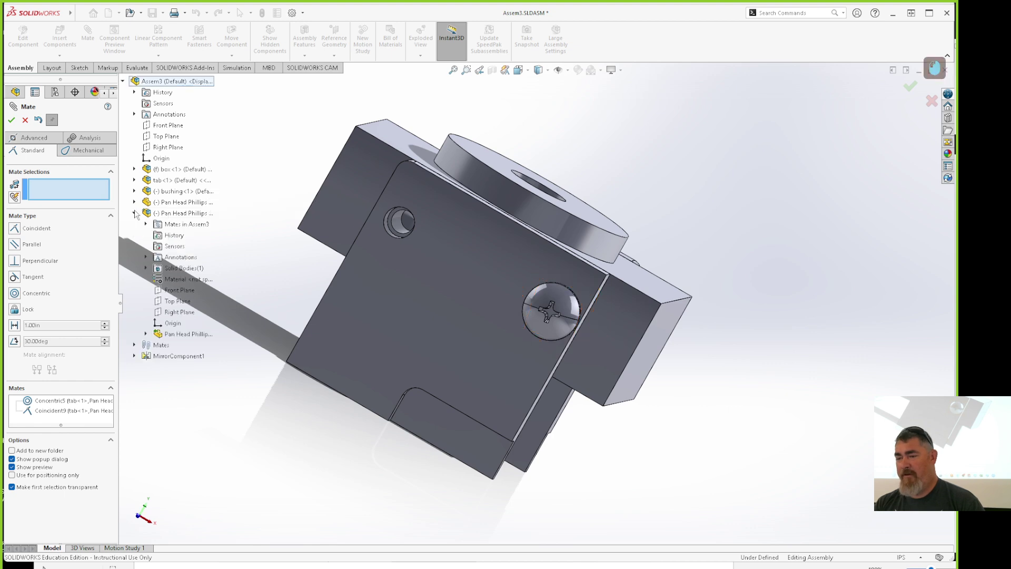
click(171, 304)
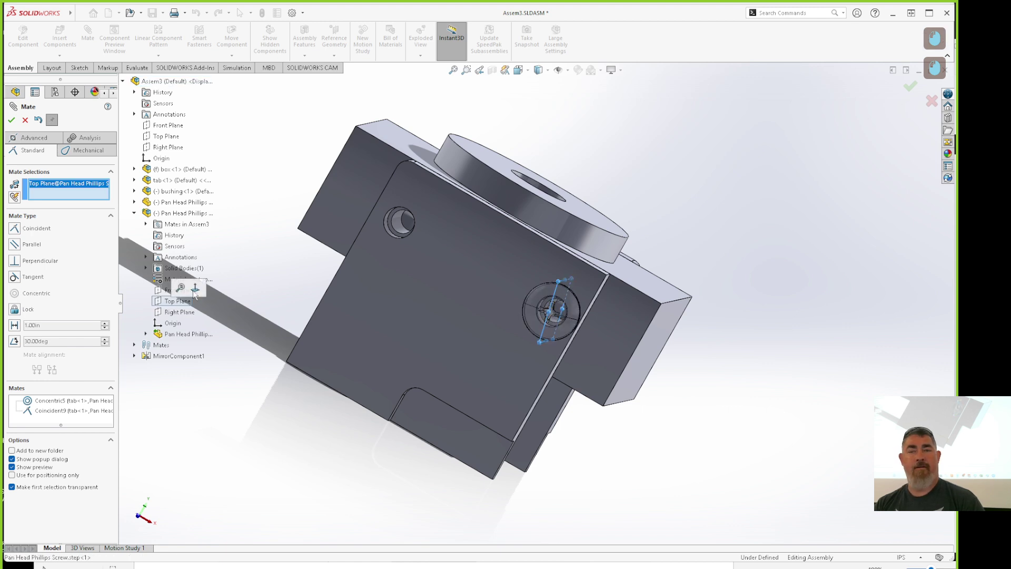
middle_drag(551, 422, 490, 437)
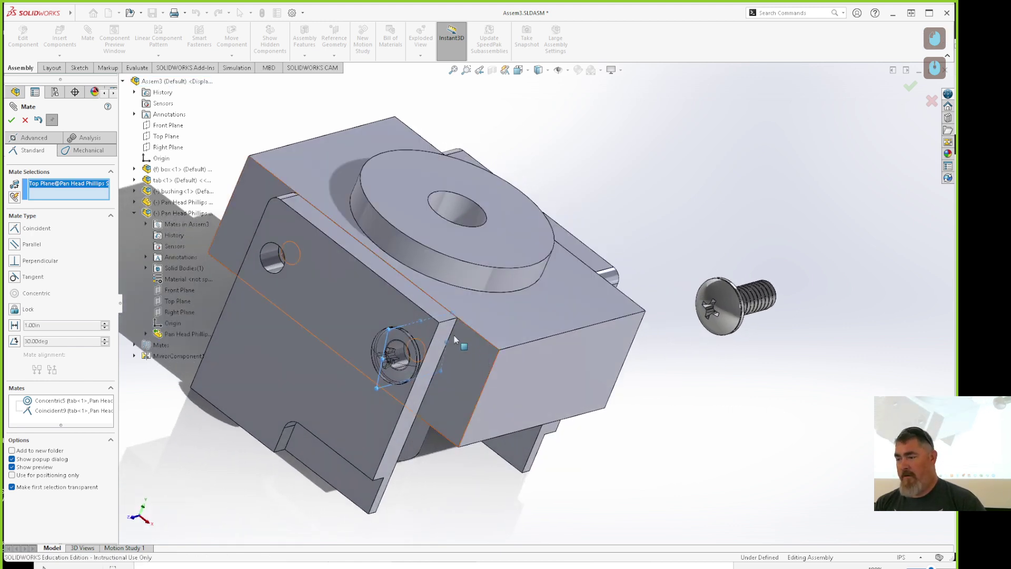
click(364, 254)
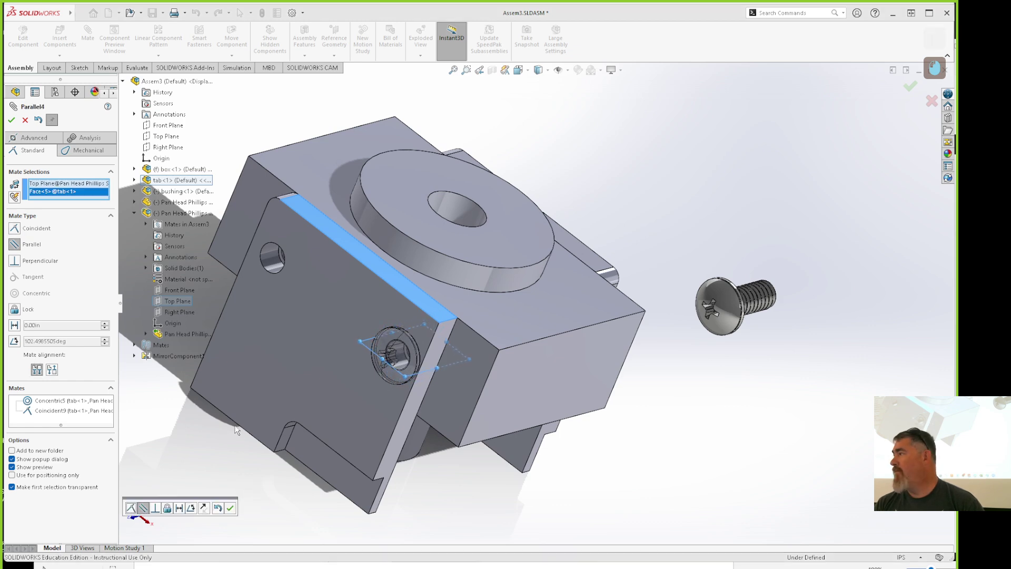
click(28, 343)
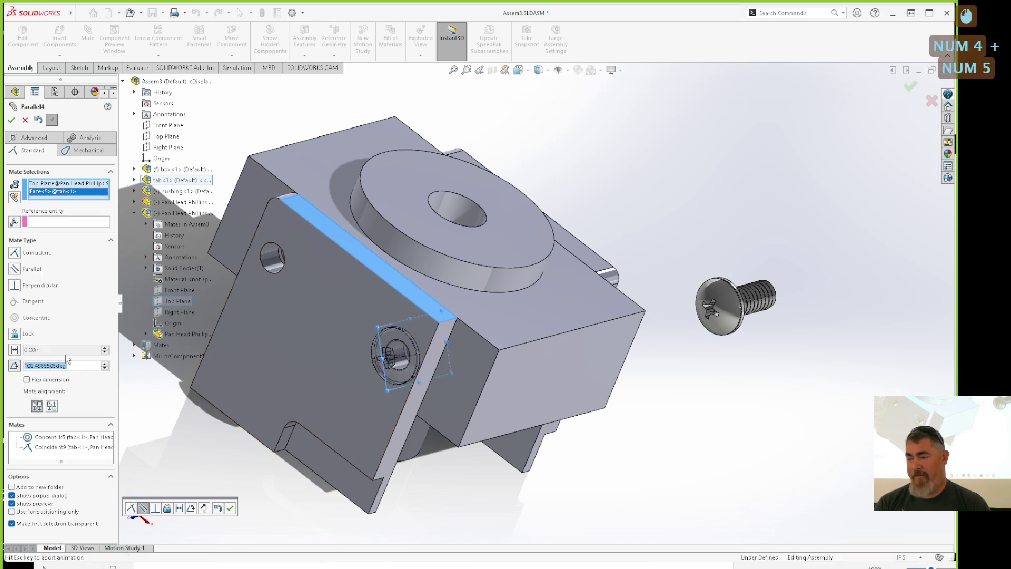
text(45)
key(Return)
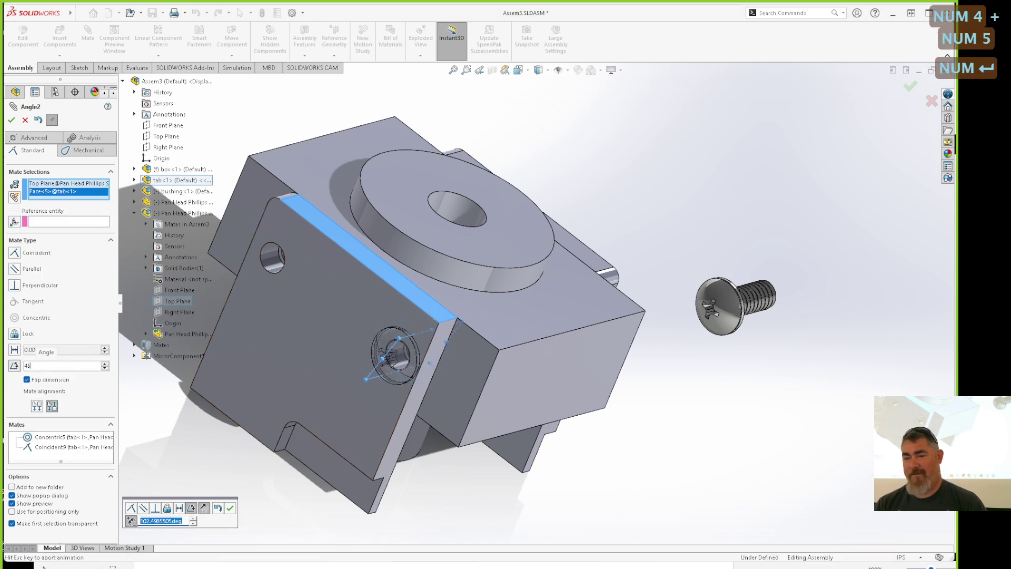
click(11, 120)
middle_drag(526, 441, 614, 445)
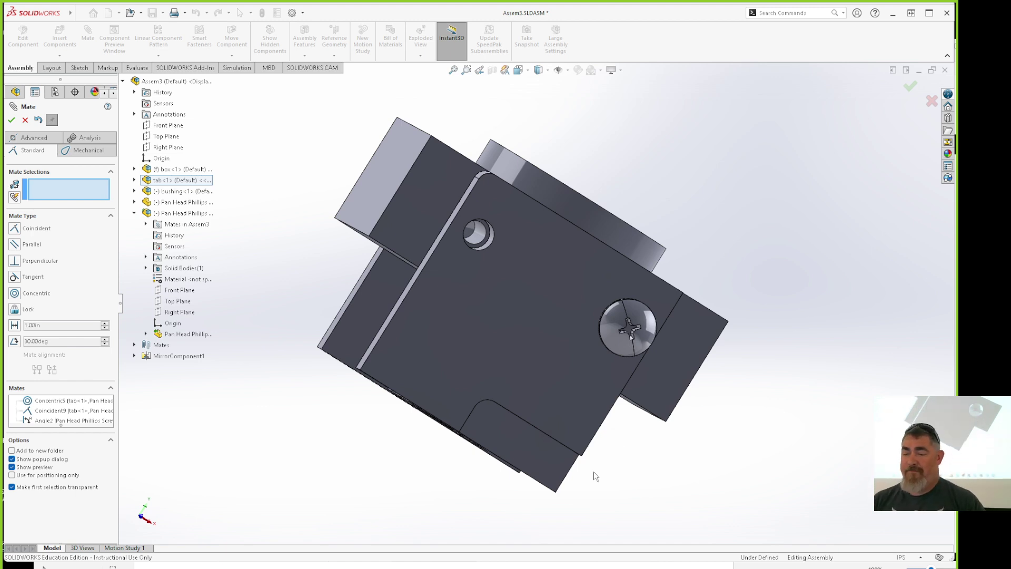
Close the Mate tool and save Assem3 with all its modified parts using Save All
scroll(642, 489, up, 2)
shift+middle_drag(677, 426, 616, 425)
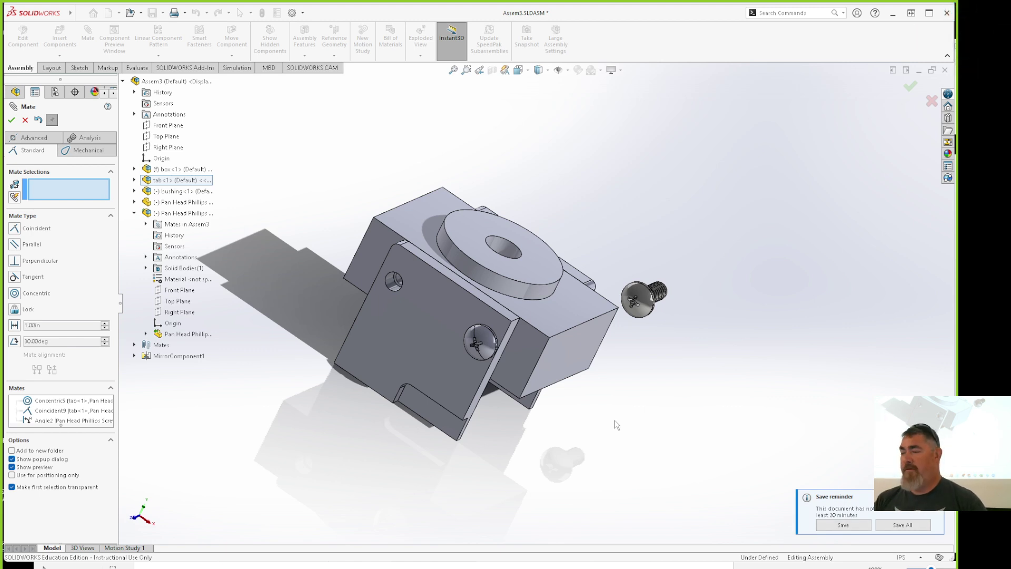
key(Escape)
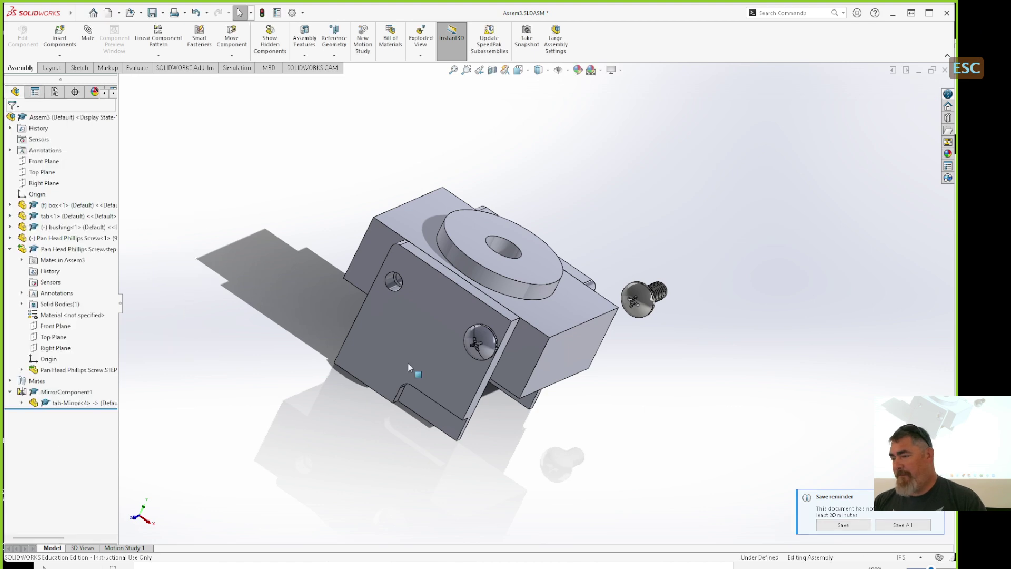
middle_drag(675, 417, 653, 420)
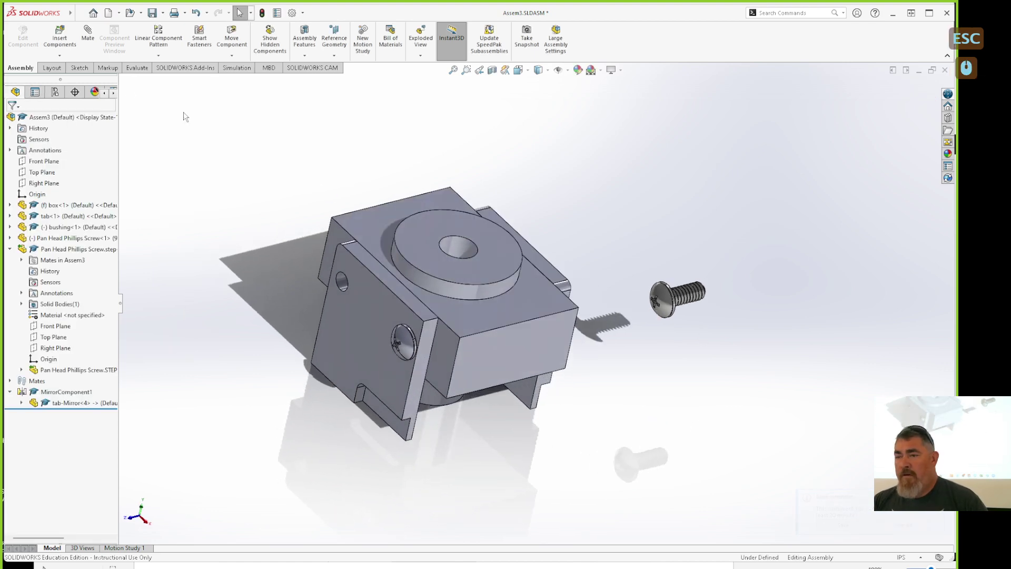
click(152, 13)
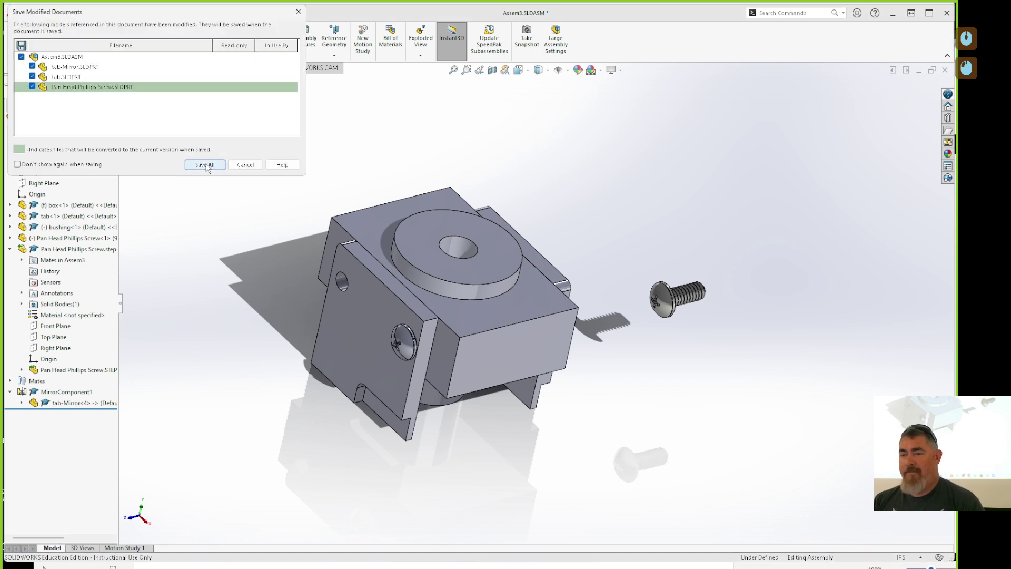
click(205, 165)
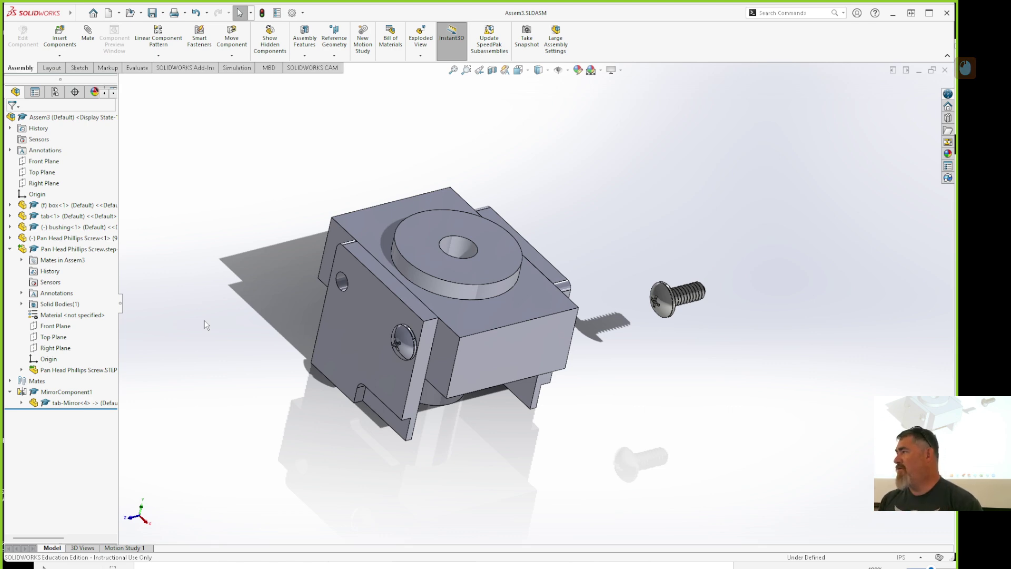
Open the loose Pan Head Phillips Screw part on its own from the FeatureManager tree
middle_drag(658, 407, 634, 300)
scroll(709, 311, down, 5)
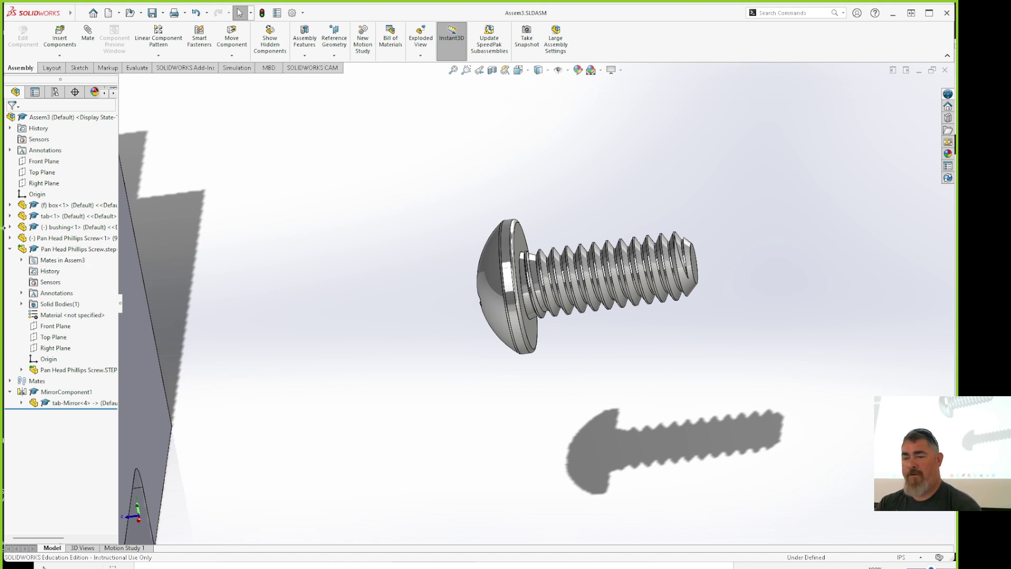
right_click(585, 273)
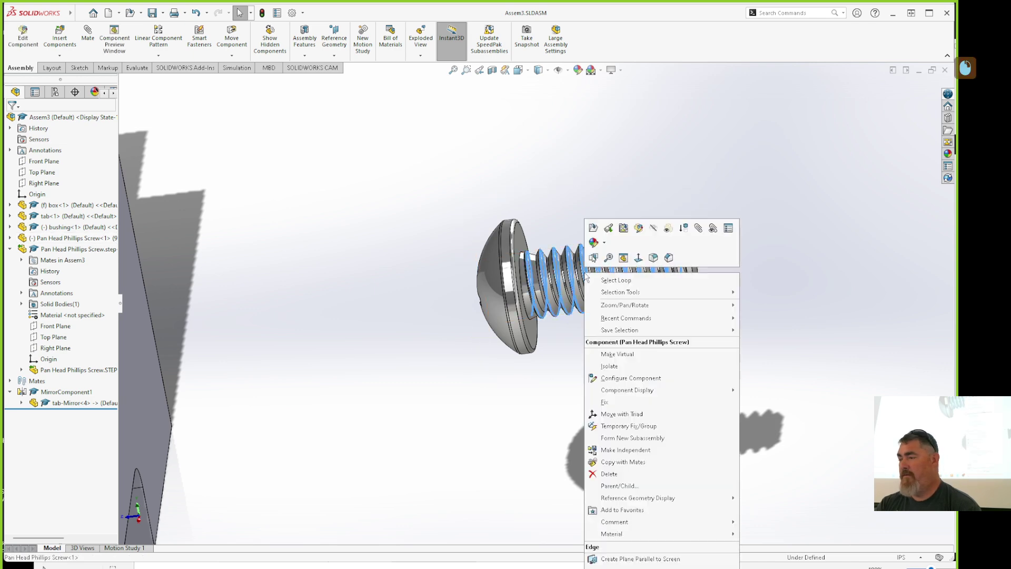
click(47, 239)
right_click(48, 239)
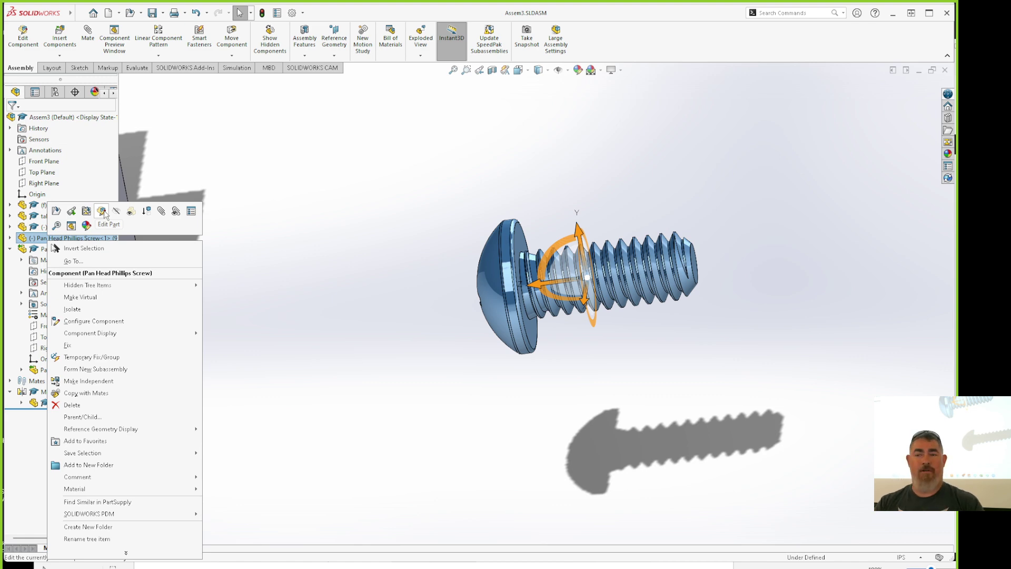
click(87, 211)
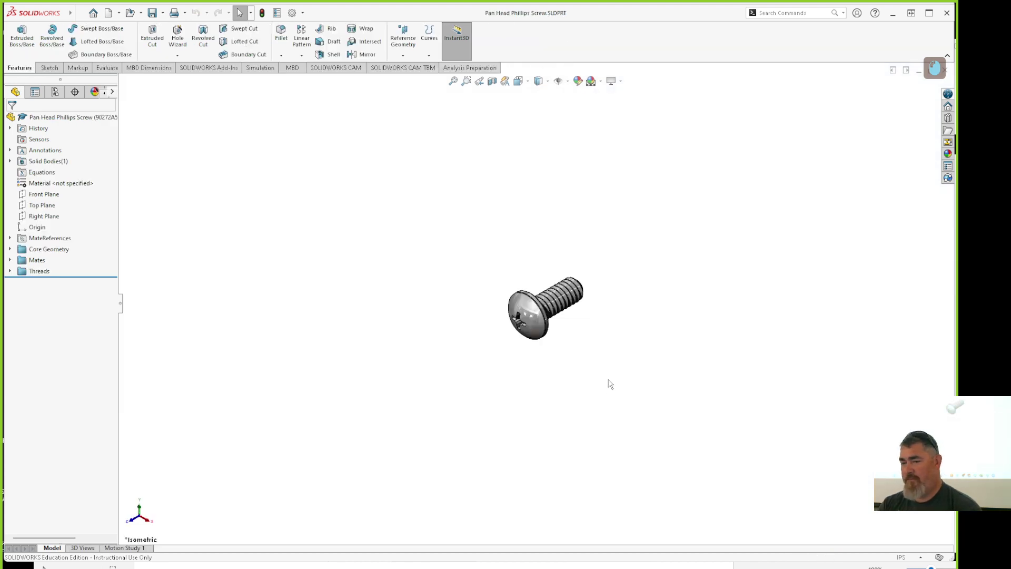
middle_drag(610, 383, 580, 323)
scroll(579, 323, down, 6)
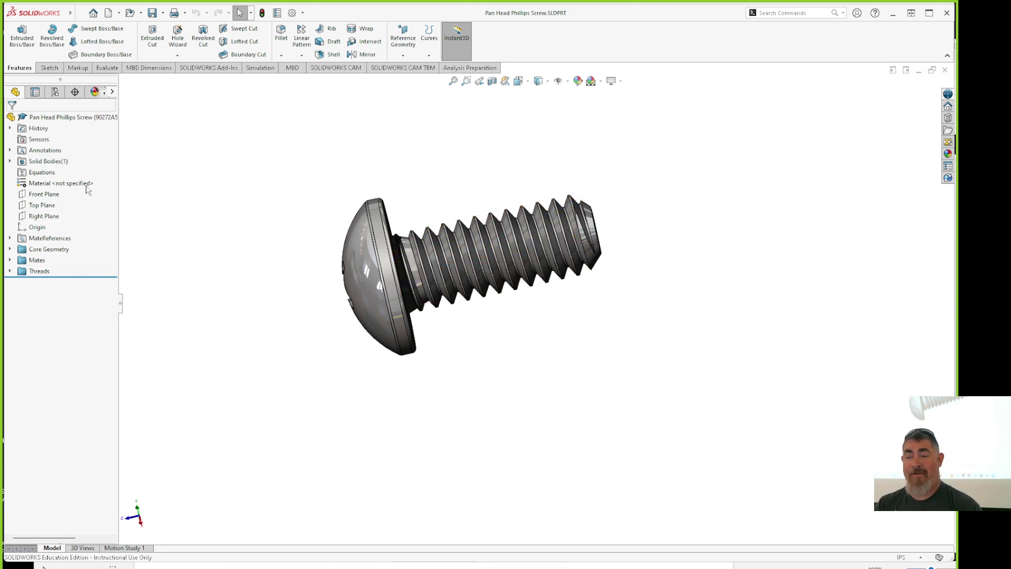
Suppress the Cut-Sweep1 feature in the Threads folder, leaving a smooth unthreaded shank
right_click(89, 137)
click(61, 322)
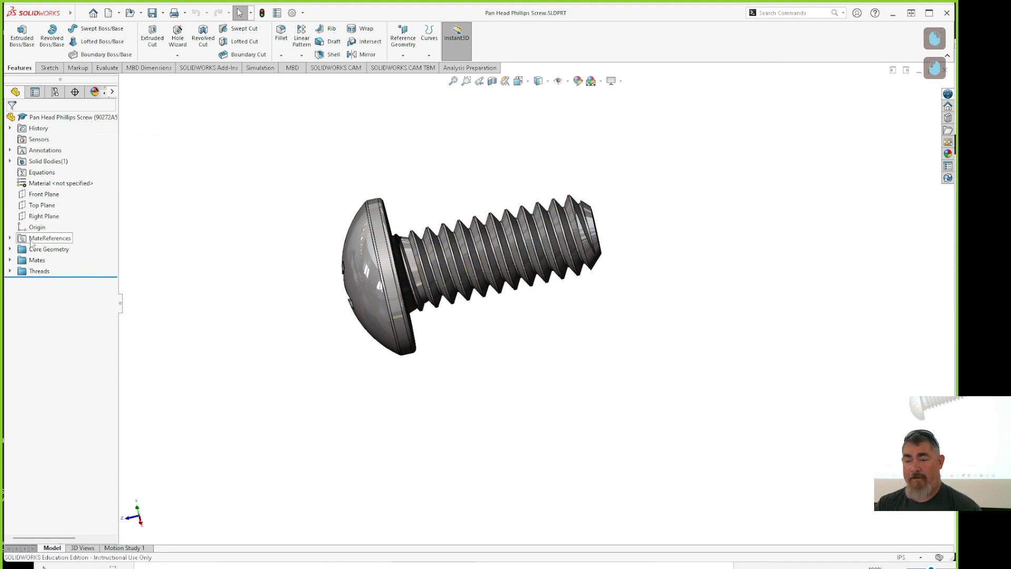
click(10, 271)
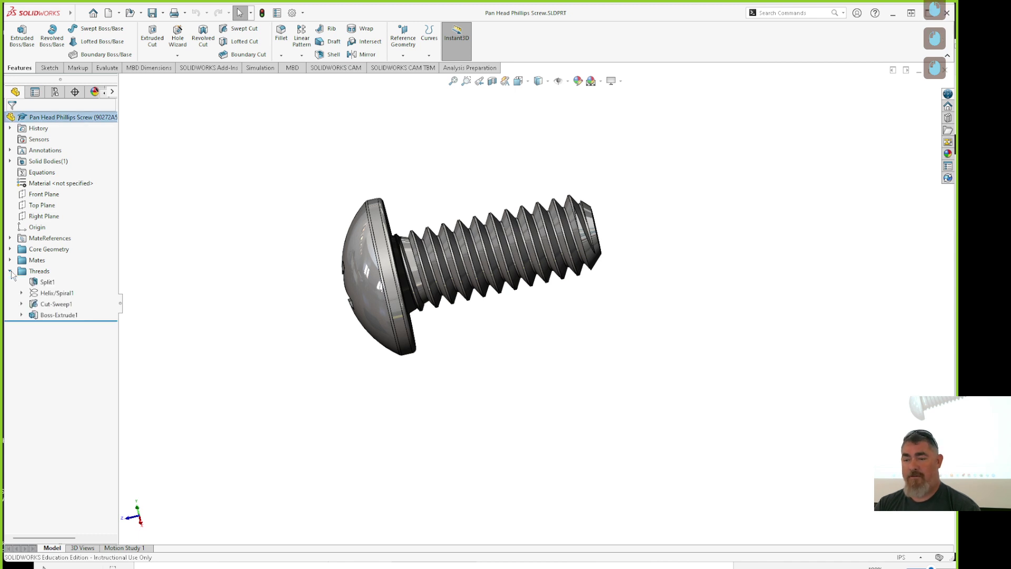
click(53, 305)
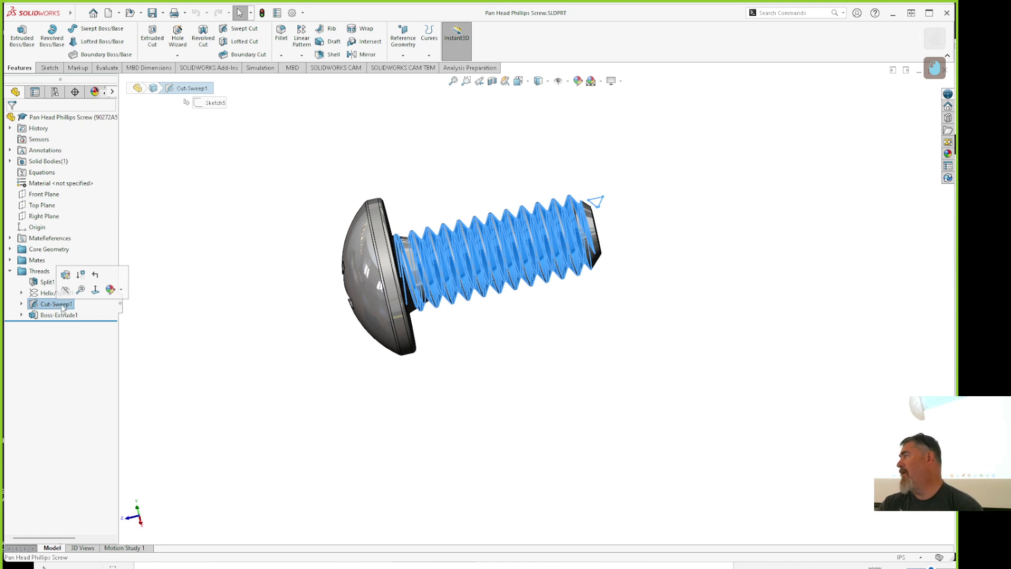
right_click(62, 307)
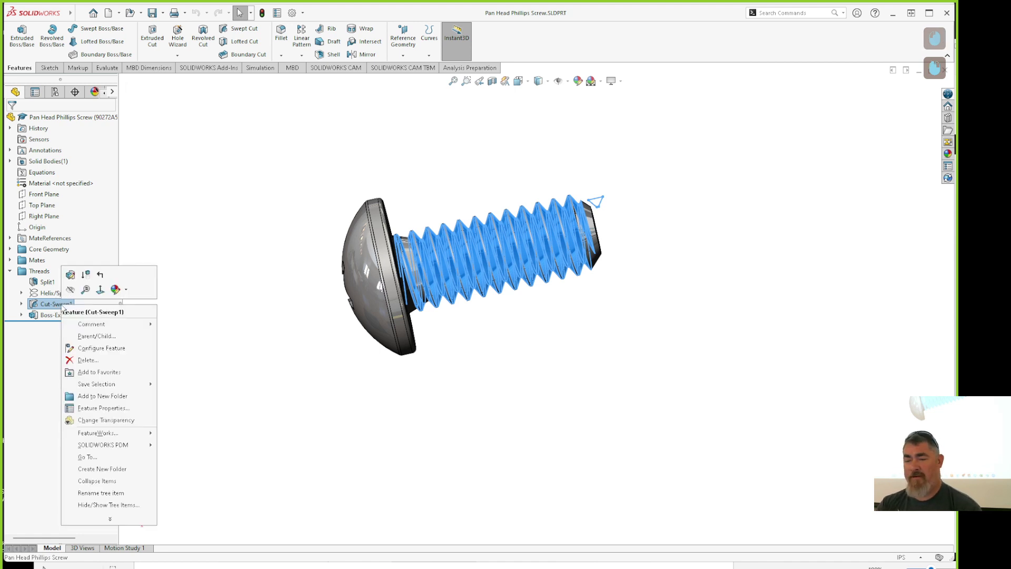
click(90, 282)
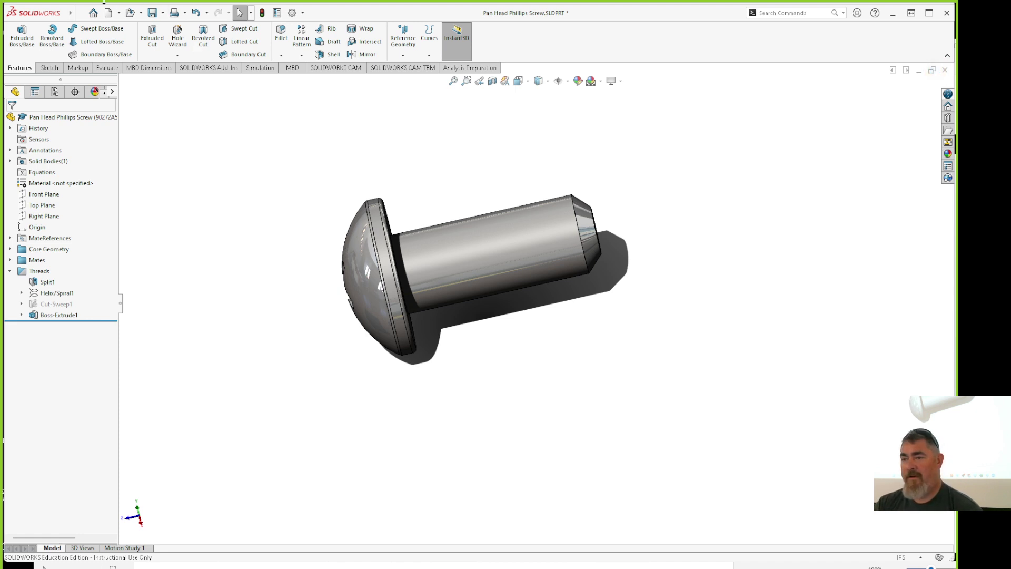
mouse_move(53, 17)
click(137, 14)
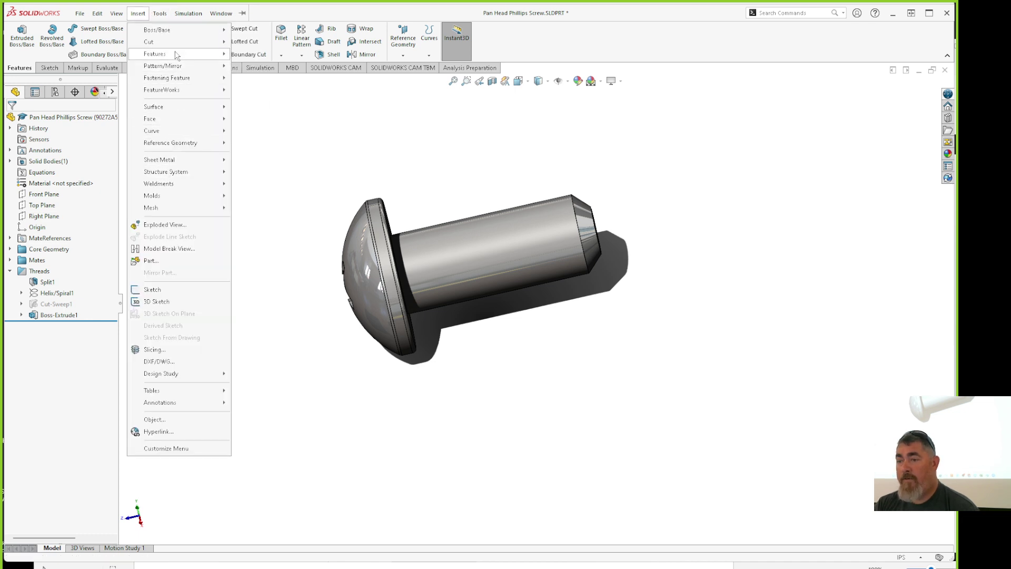
Add a cosmetic thread on the shank's tip edge: 0.2106 in diameter, 0.1969 in blind depth
mouse_move(177, 54)
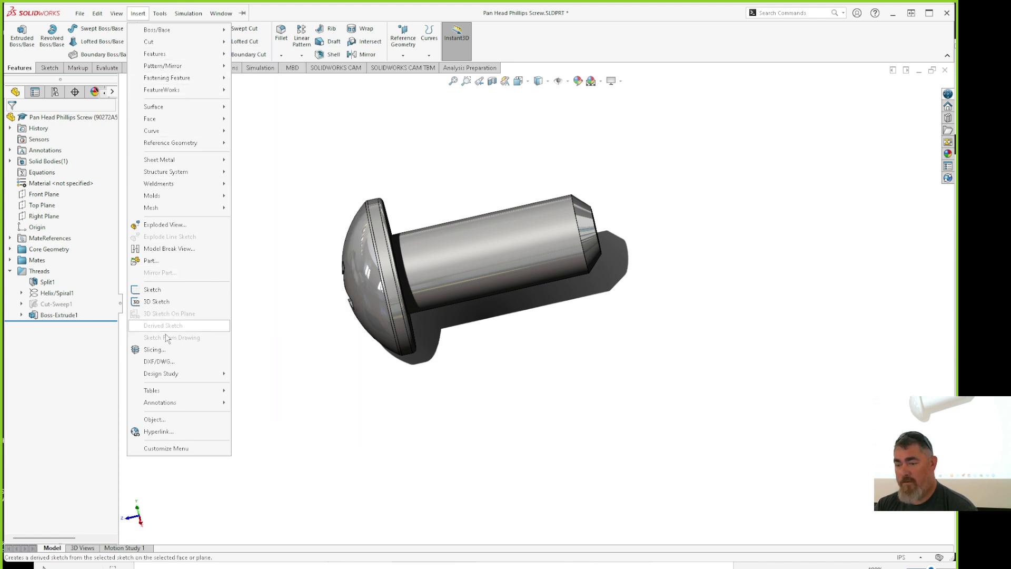
mouse_move(172, 404)
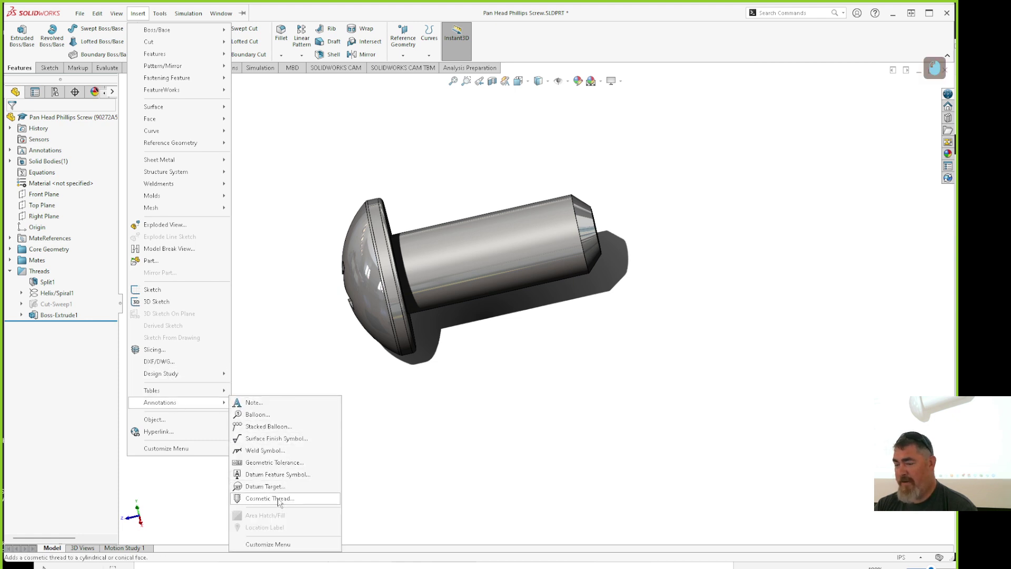
click(278, 498)
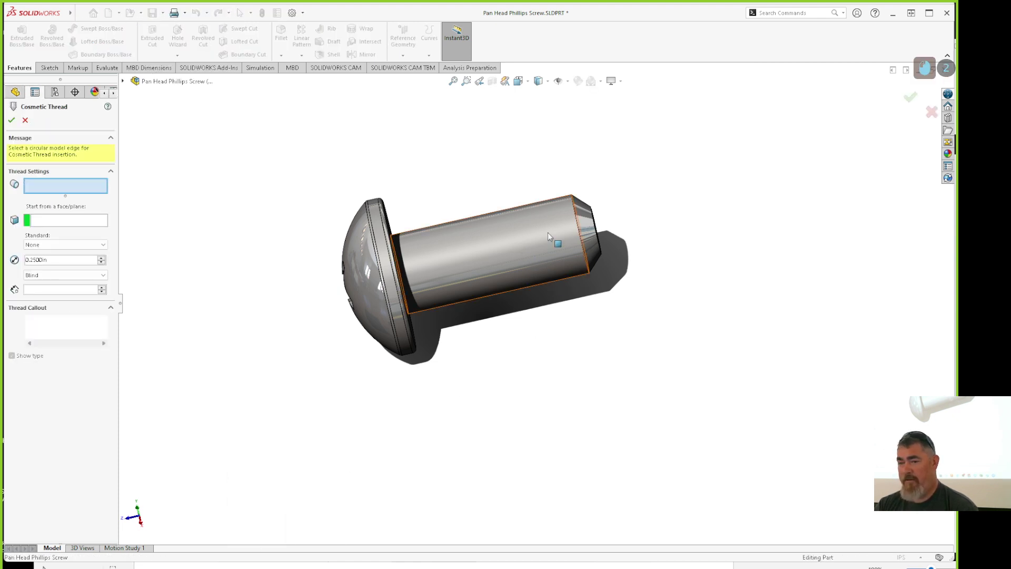
click(581, 227)
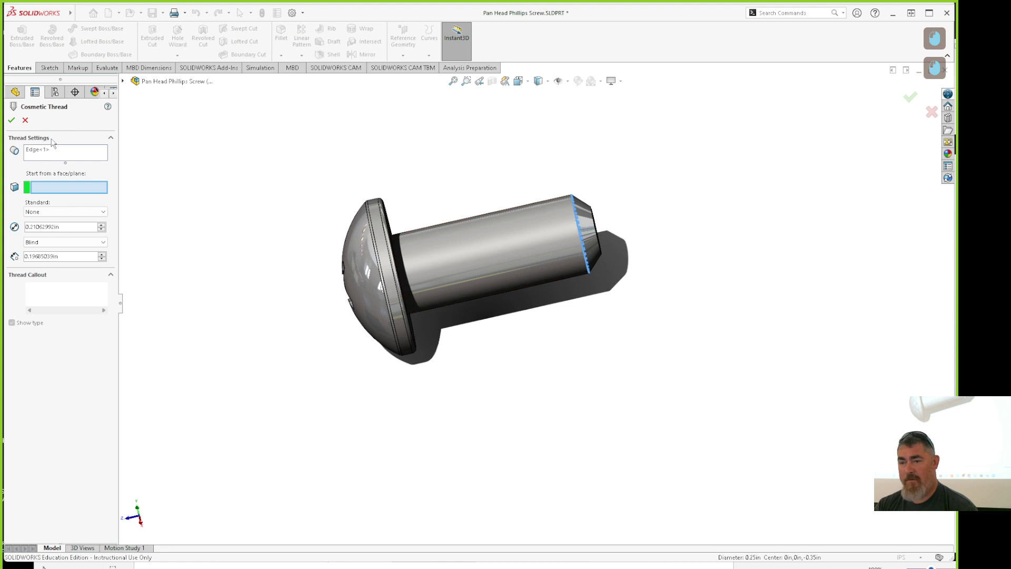
click(11, 120)
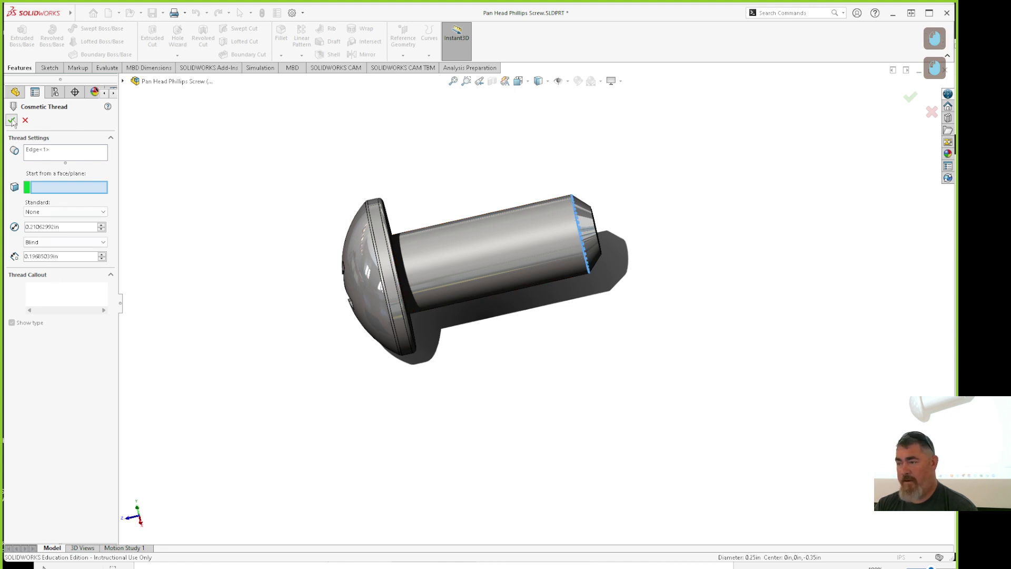
middle_drag(573, 289, 558, 380)
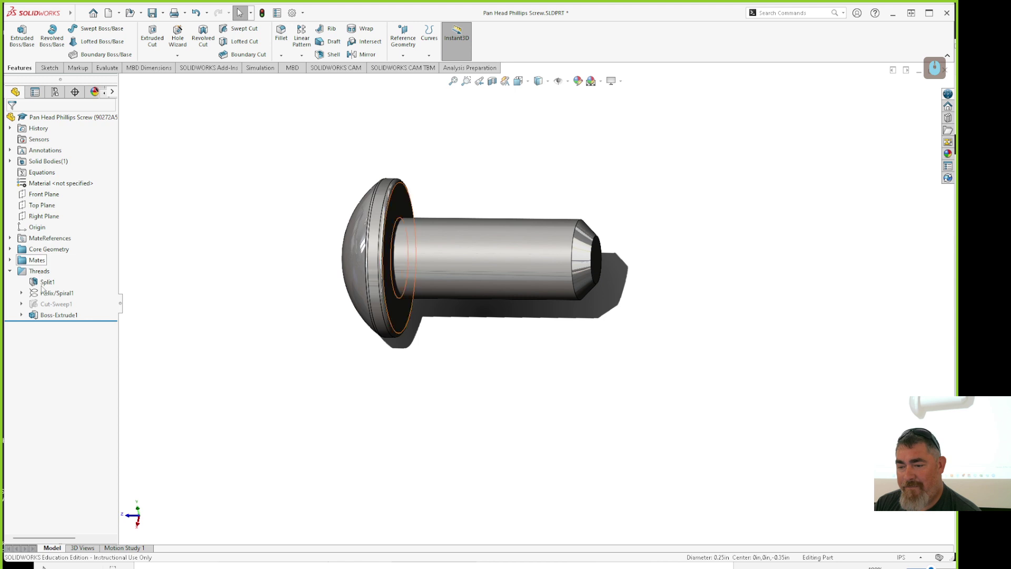
Expand the Core Geometry, Mates and Annotations folders and turn the screw tip toward the view
click(10, 249)
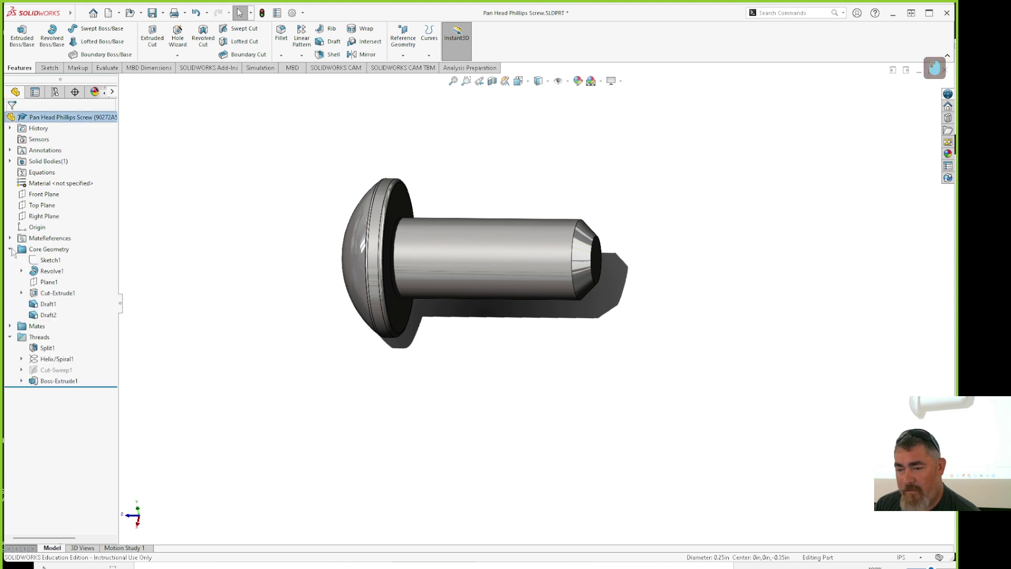
click(10, 326)
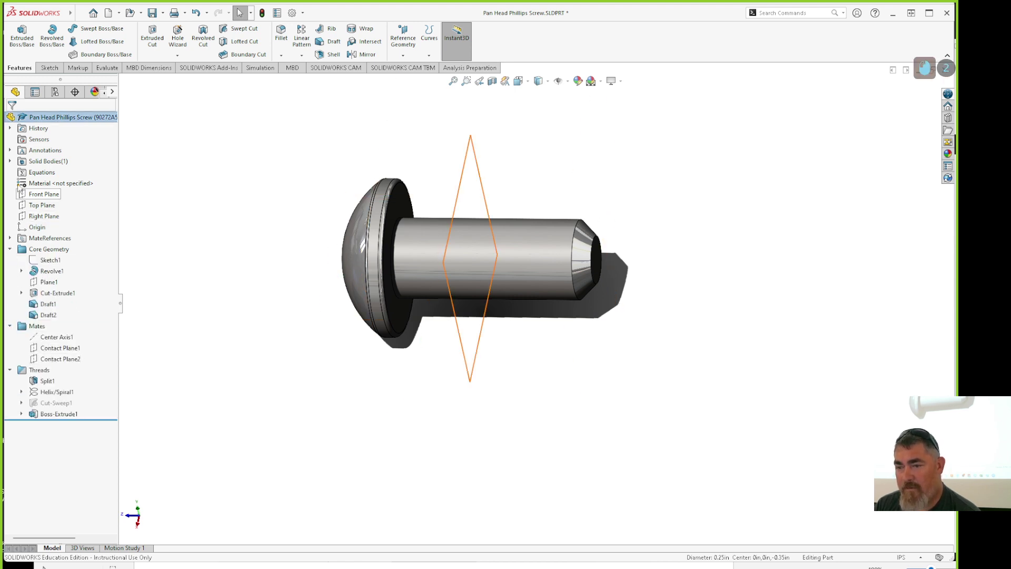
click(10, 150)
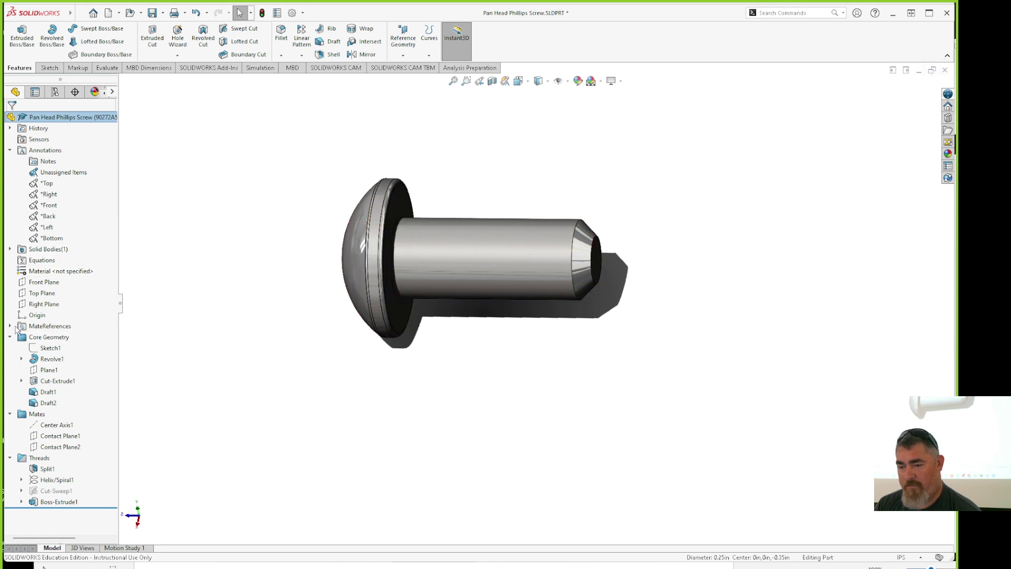
scroll(55, 330, down, 5)
scroll(56, 316, up, 5)
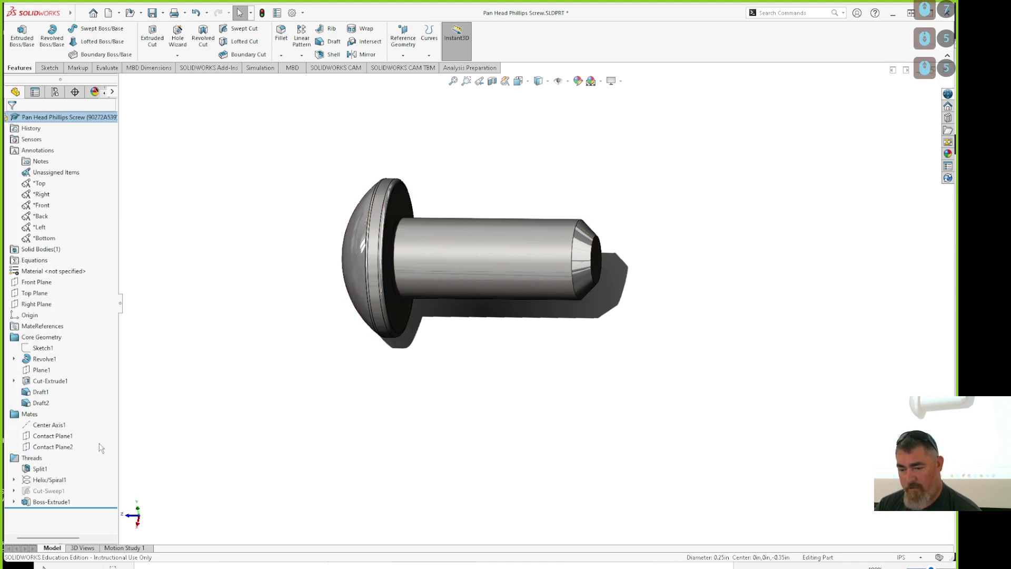
middle_drag(561, 232, 659, 226)
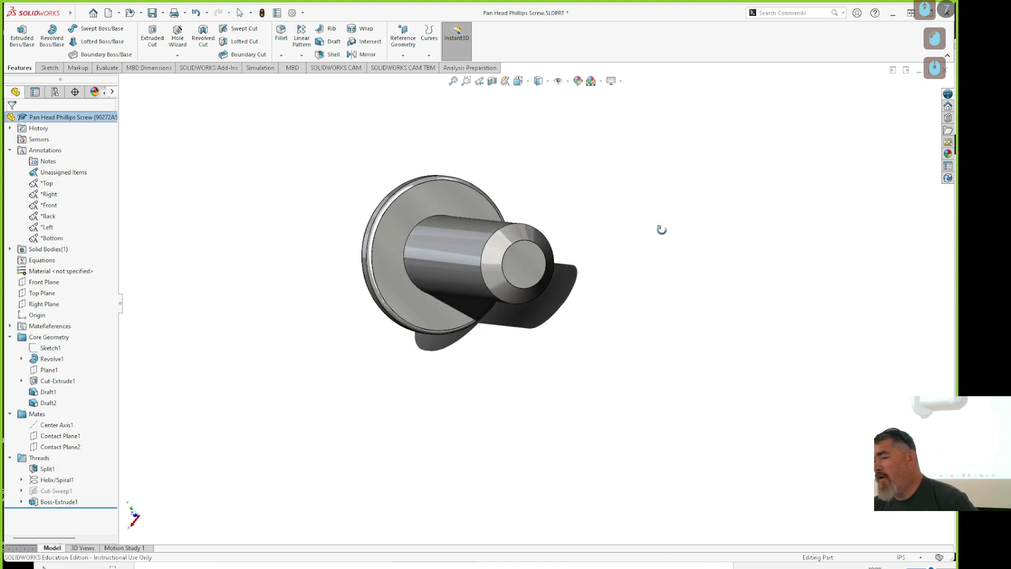
Add an ANSI Inch 1/4-20 cosmetic thread starting from the shank edge beside the head
click(138, 13)
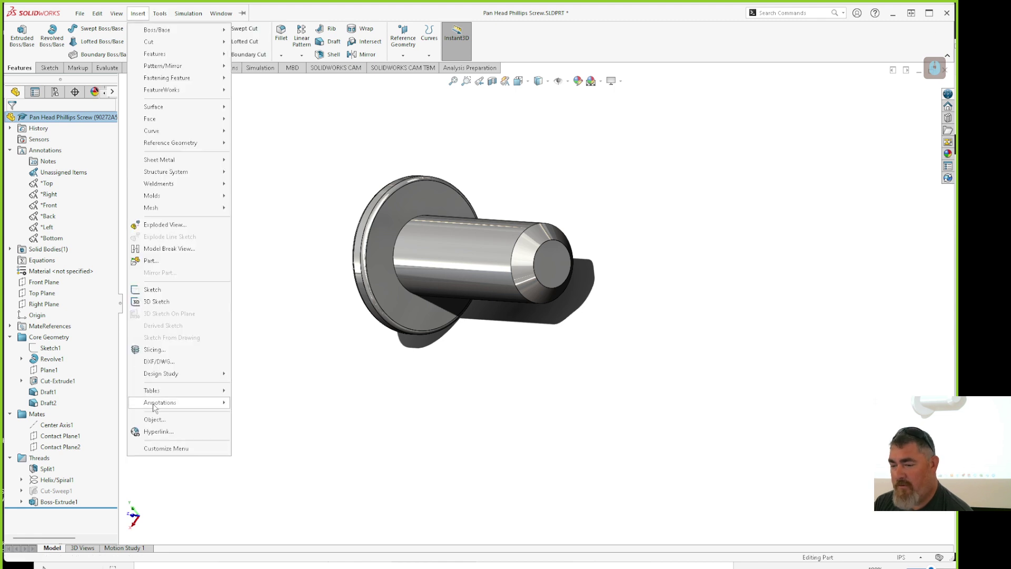
mouse_move(158, 401)
click(312, 467)
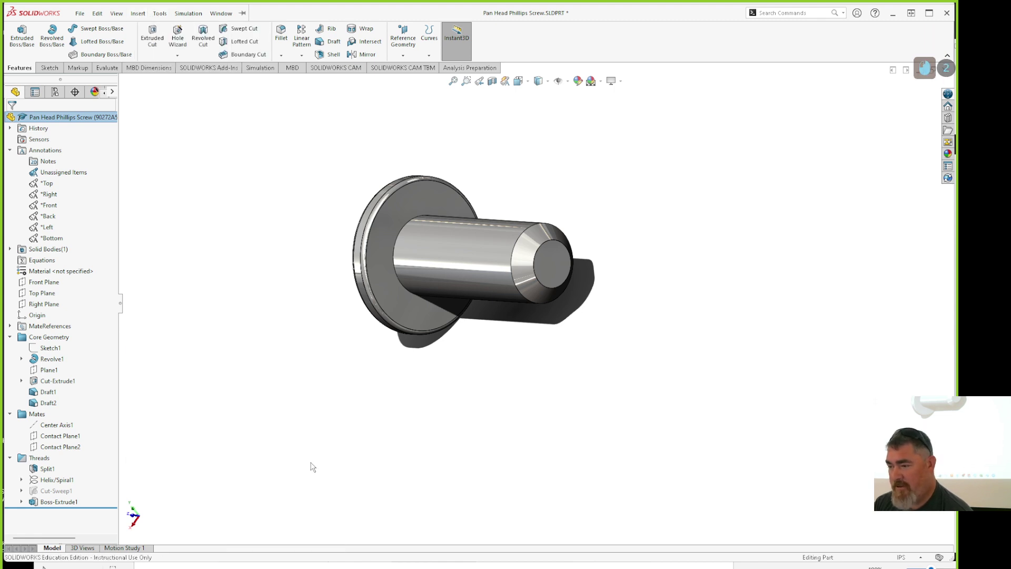
click(404, 226)
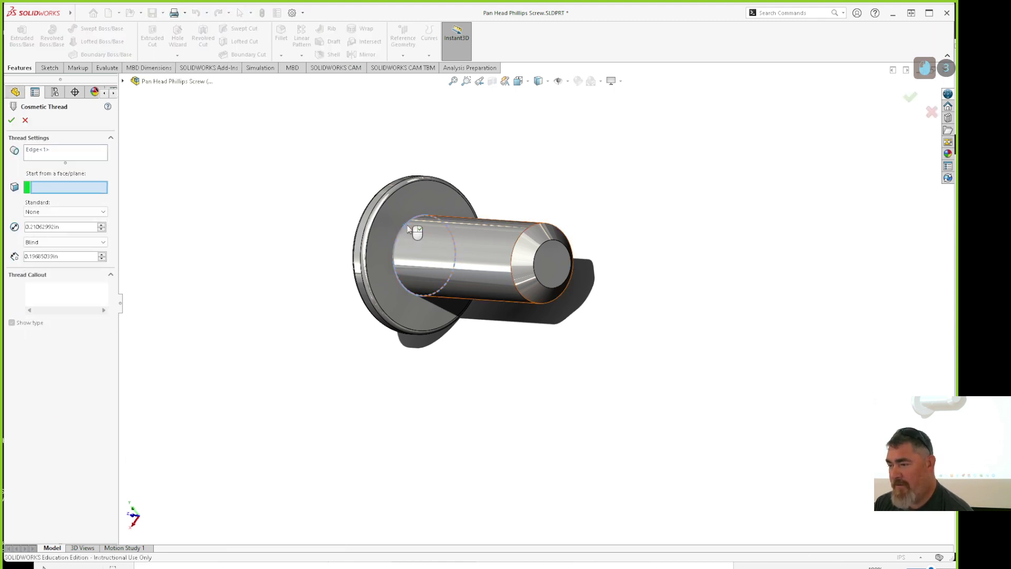
click(464, 247)
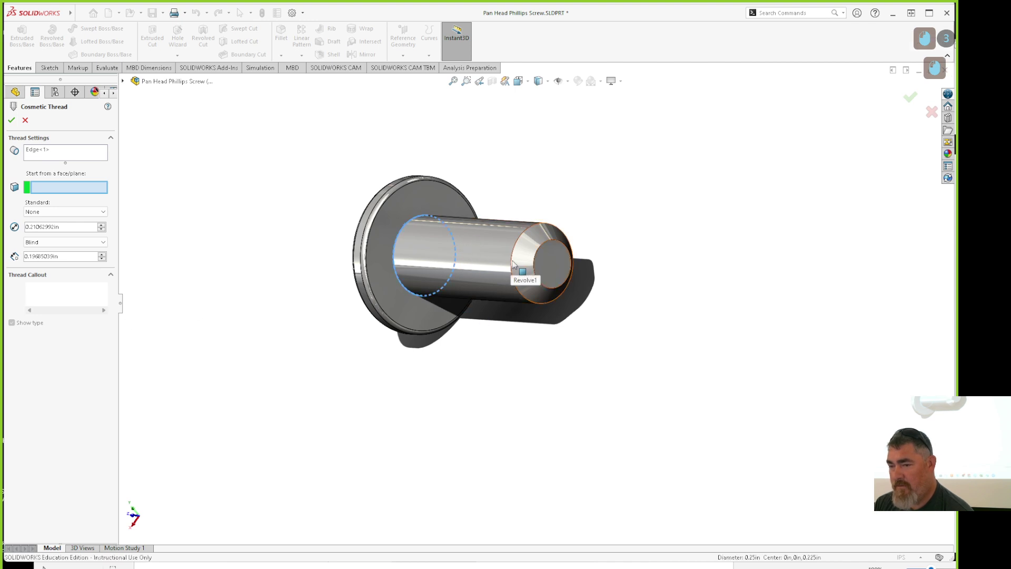
click(55, 151)
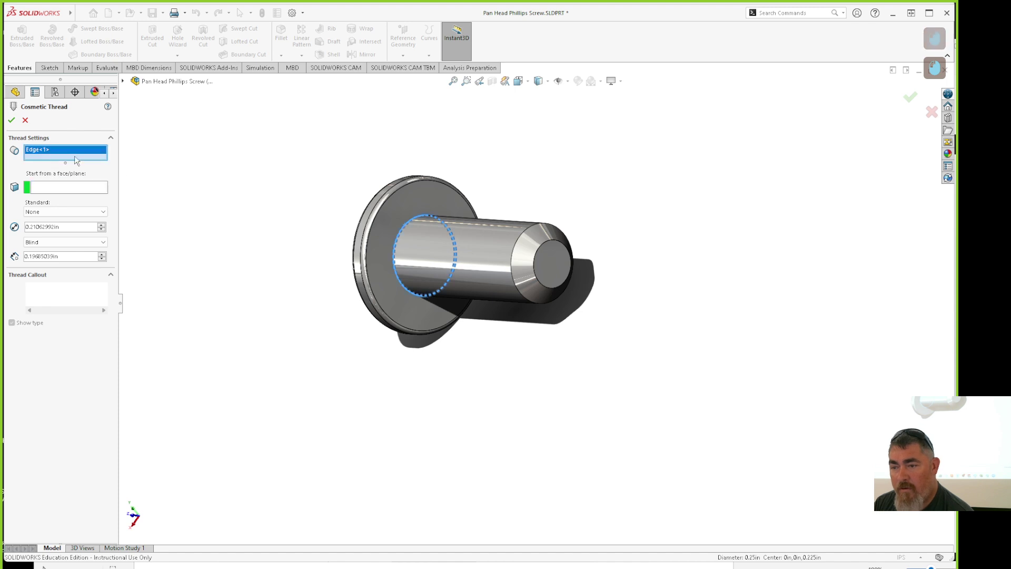
click(513, 262)
click(72, 219)
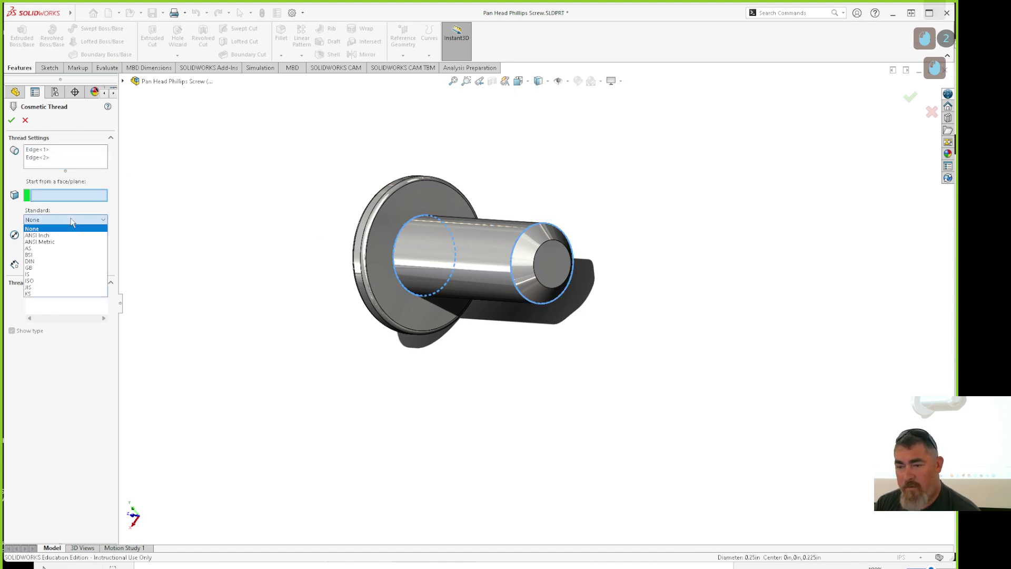
click(62, 234)
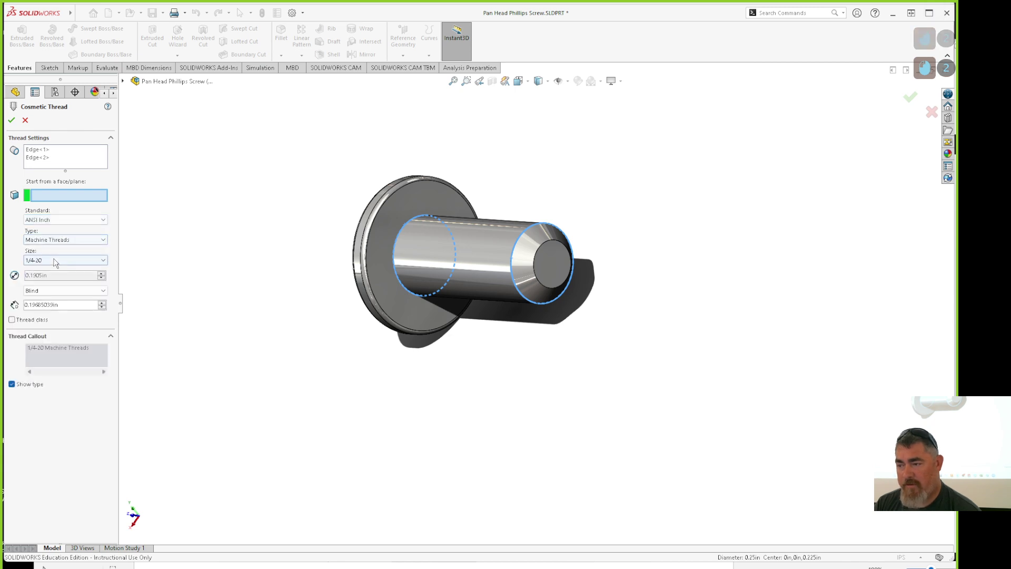
click(37, 158)
key(Delete)
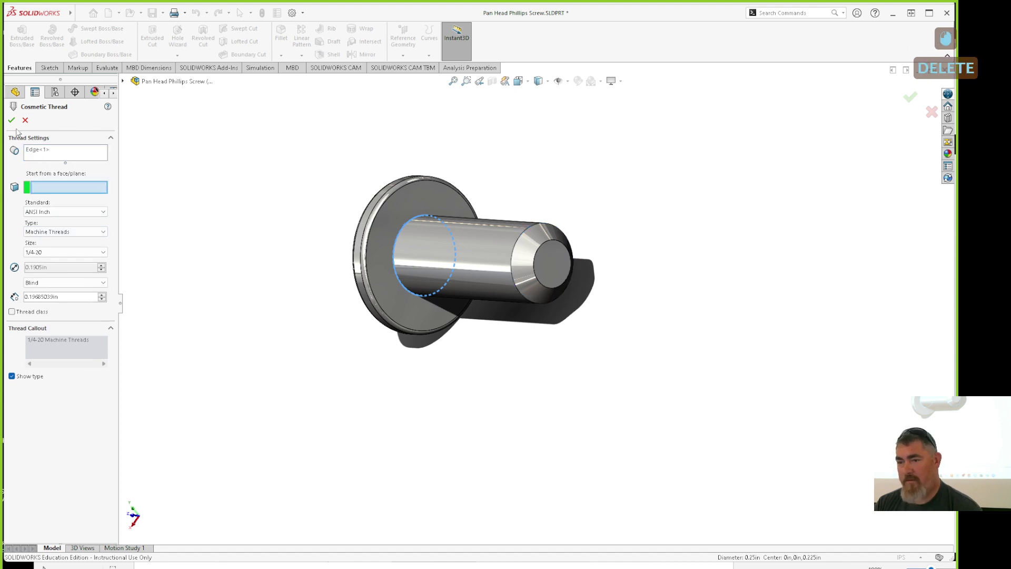
click(12, 121)
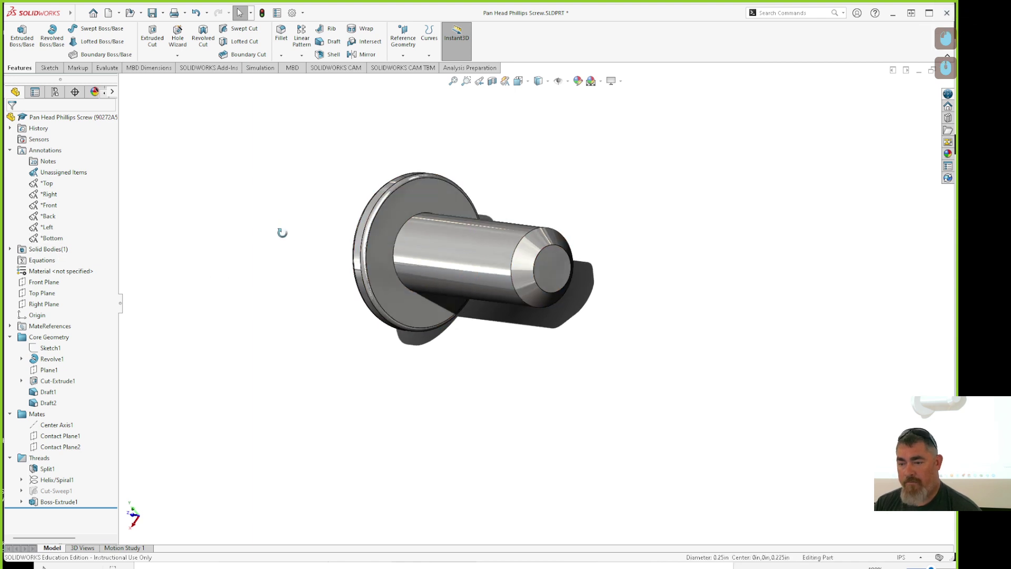
Try a modelled Thread feature on the screw, dismiss the nominal profile warning, then cancel it
middle_drag(279, 230, 323, 254)
middle_drag(484, 279, 458, 325)
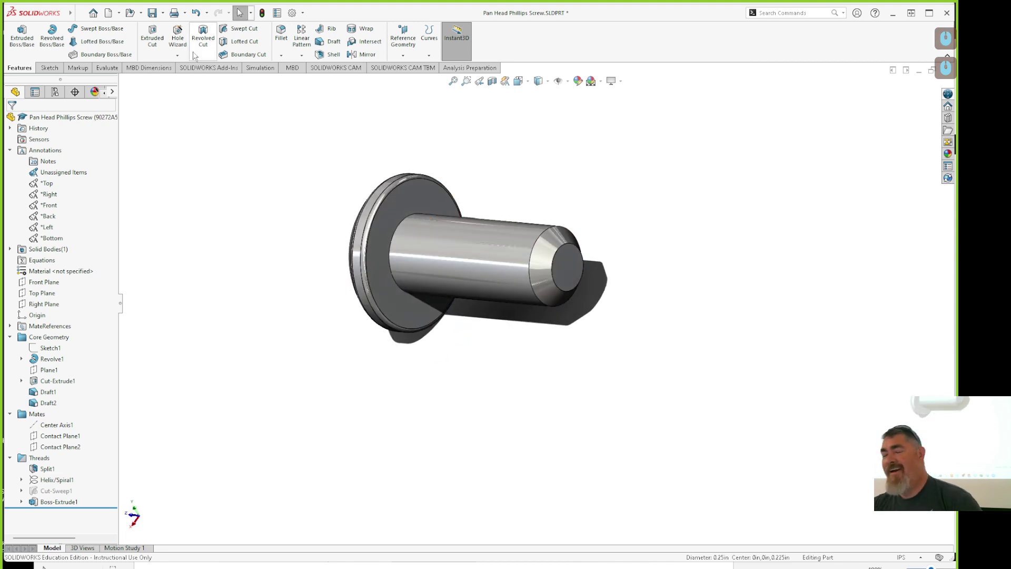
mouse_move(67, 13)
click(160, 13)
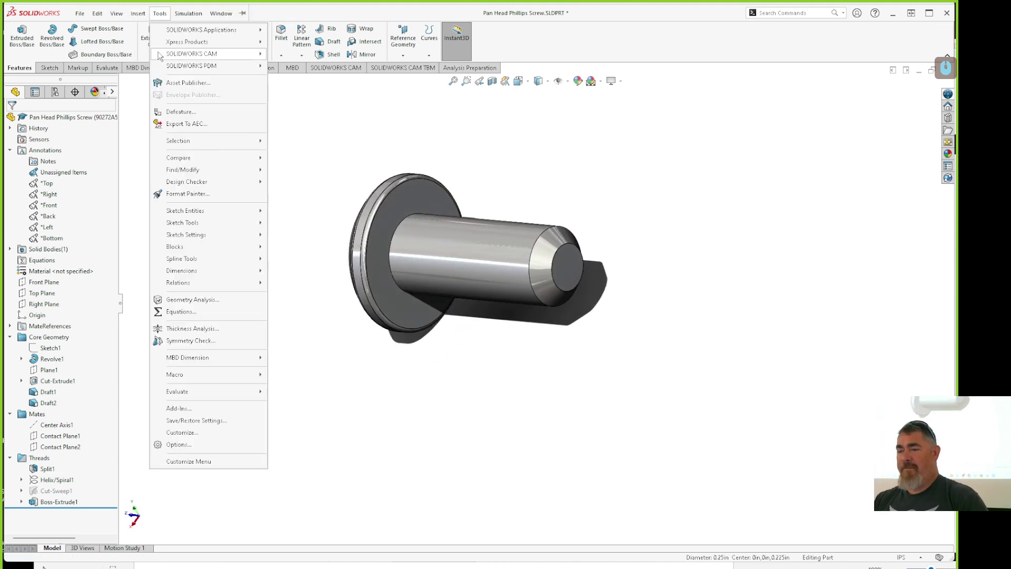
mouse_move(138, 13)
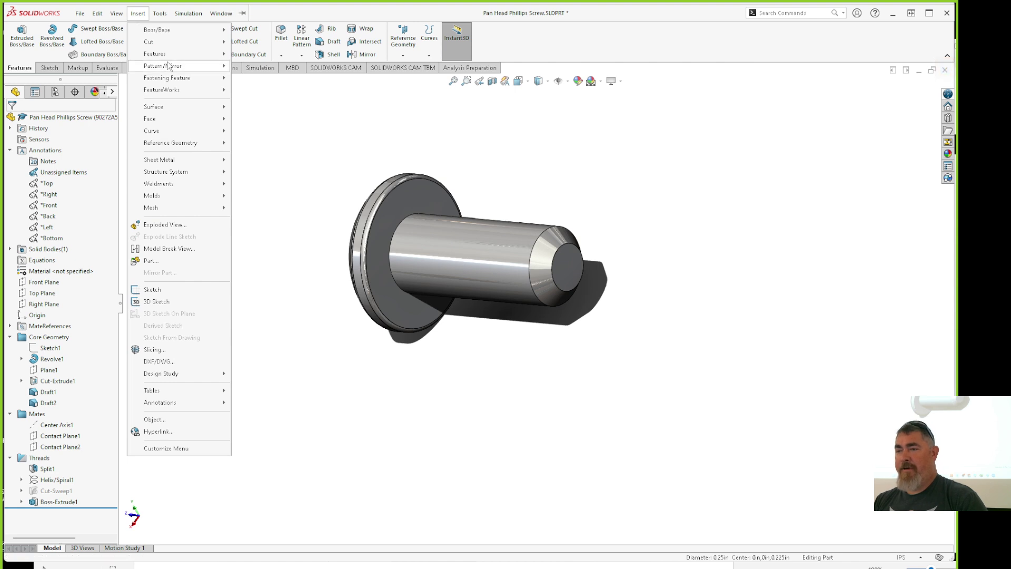
click(404, 185)
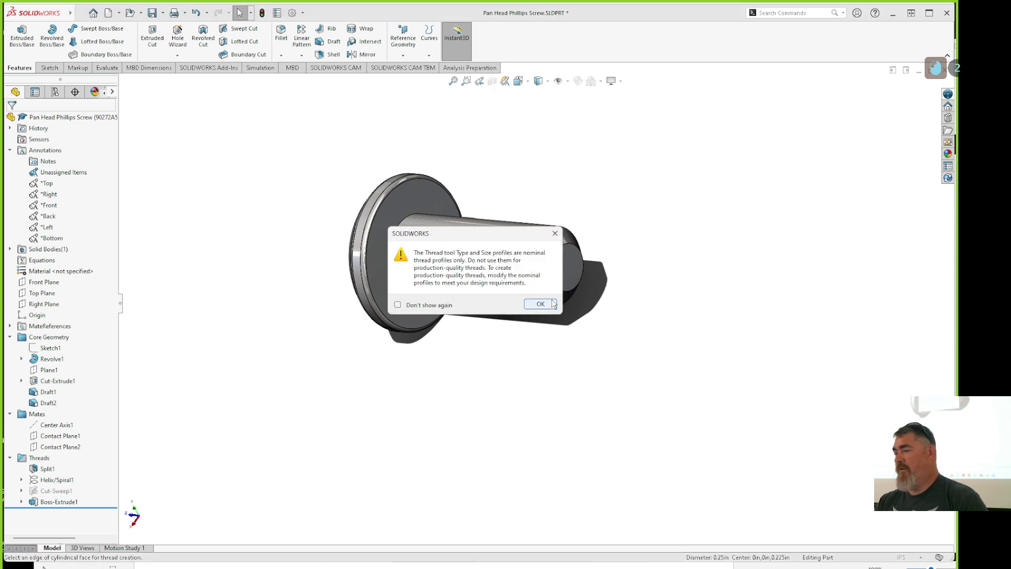
click(551, 304)
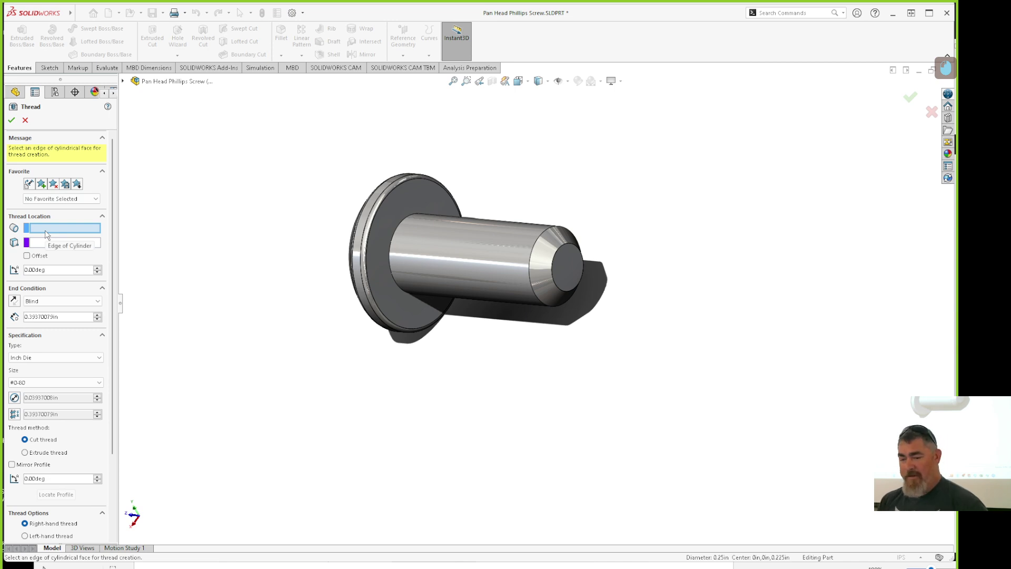
key(Escape)
key(Escape)
key(Escape)
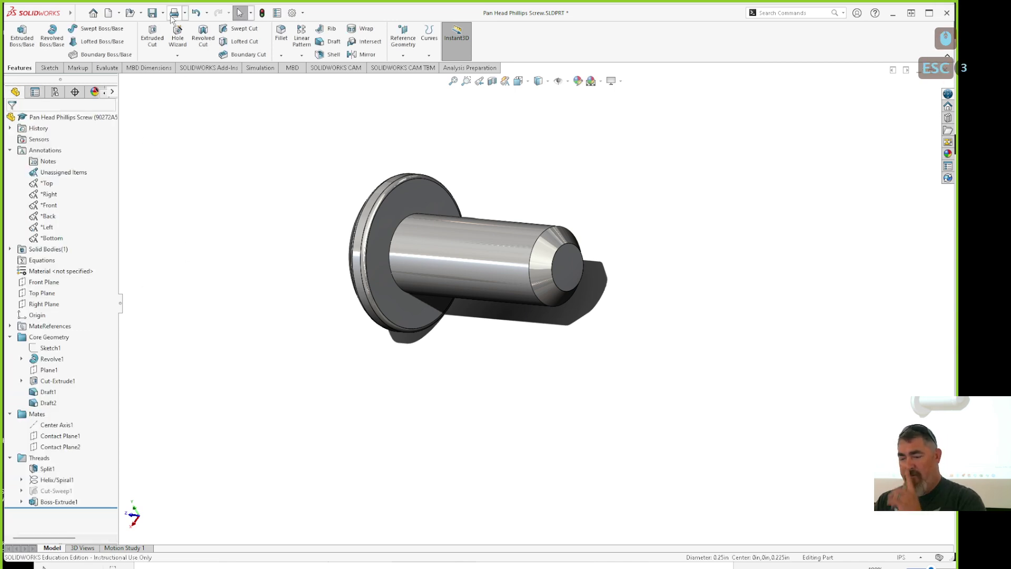
Close the Pan Head Phillips Screw part and save its changes
middle_drag(242, 158, 274, 196)
click(947, 12)
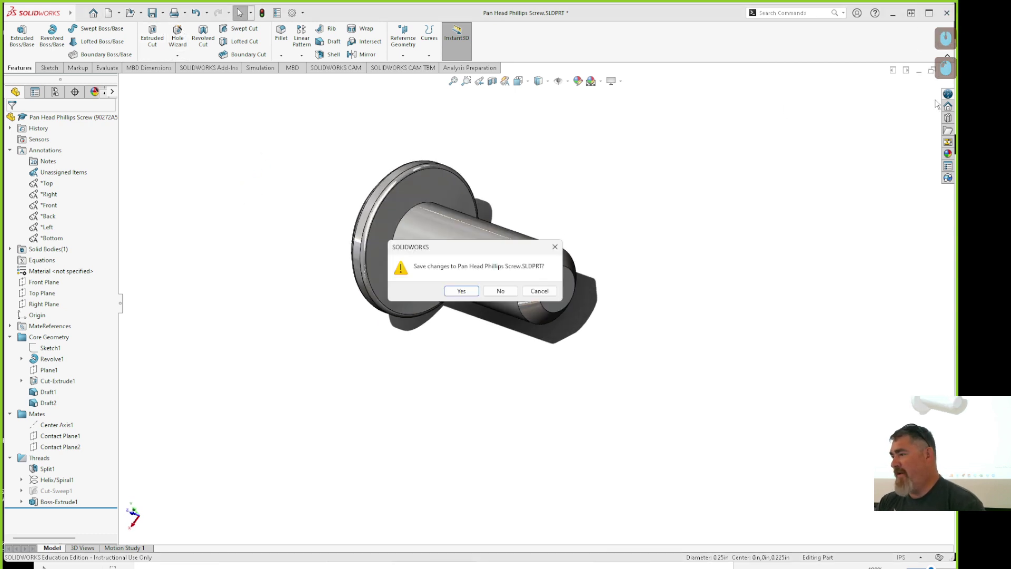
click(459, 290)
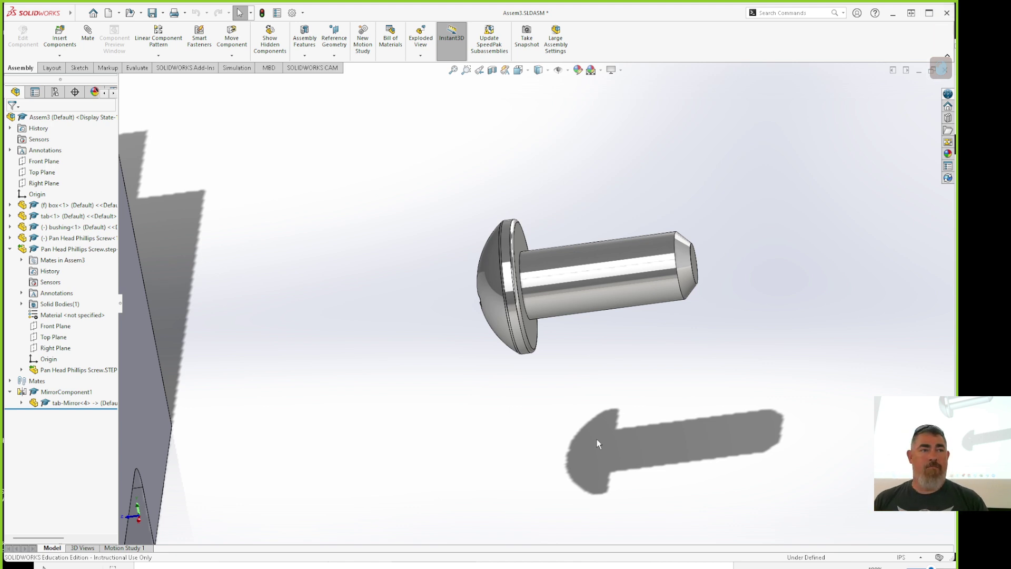
Mate the second screw's head underside coincident with the tab's outer face
scroll(618, 418, up, 1)
middle_drag(618, 418, 647, 472)
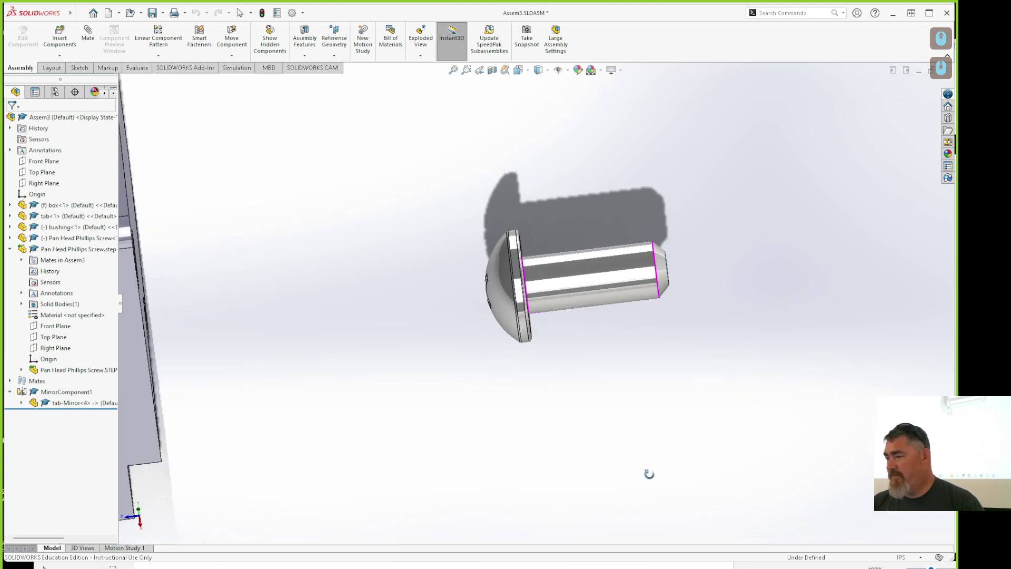
middle_drag(542, 157, 542, 305)
click(89, 34)
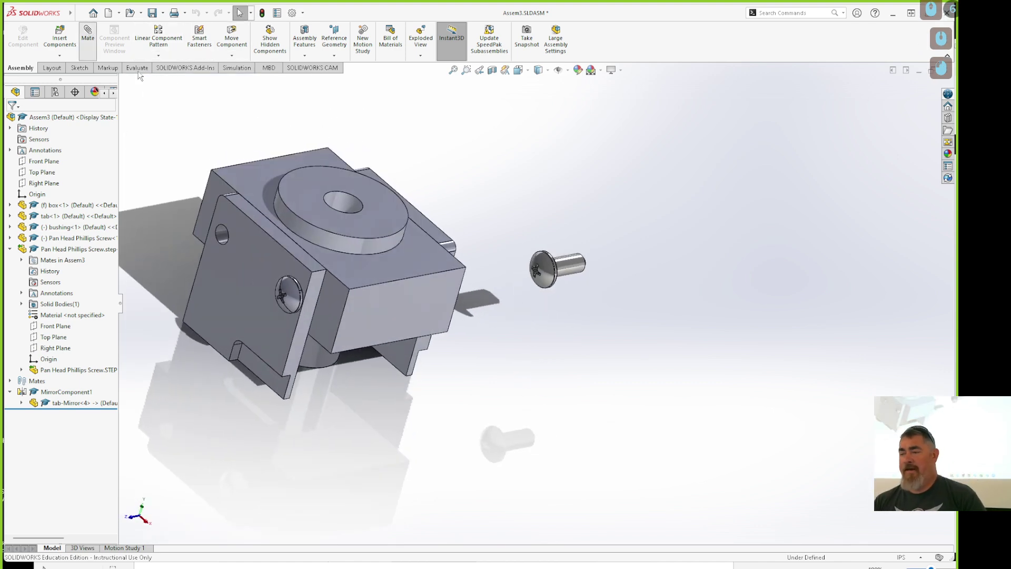
click(255, 257)
middle_drag(593, 307, 460, 288)
scroll(436, 300, down, 5)
click(436, 302)
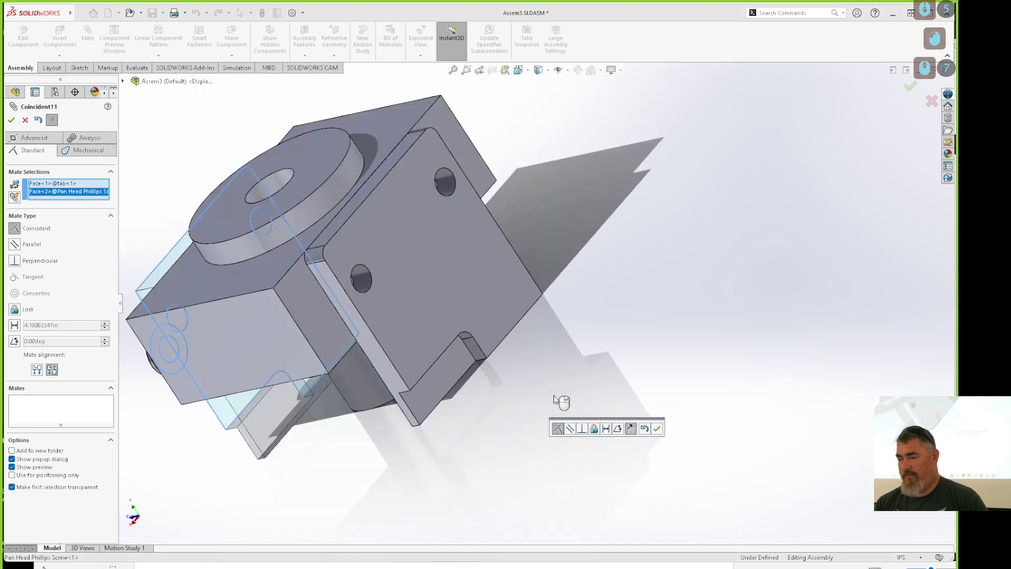
click(11, 120)
Make the screw shank concentric with the tab hole and finish mating
scroll(410, 304, down, 4)
click(411, 304)
click(410, 304)
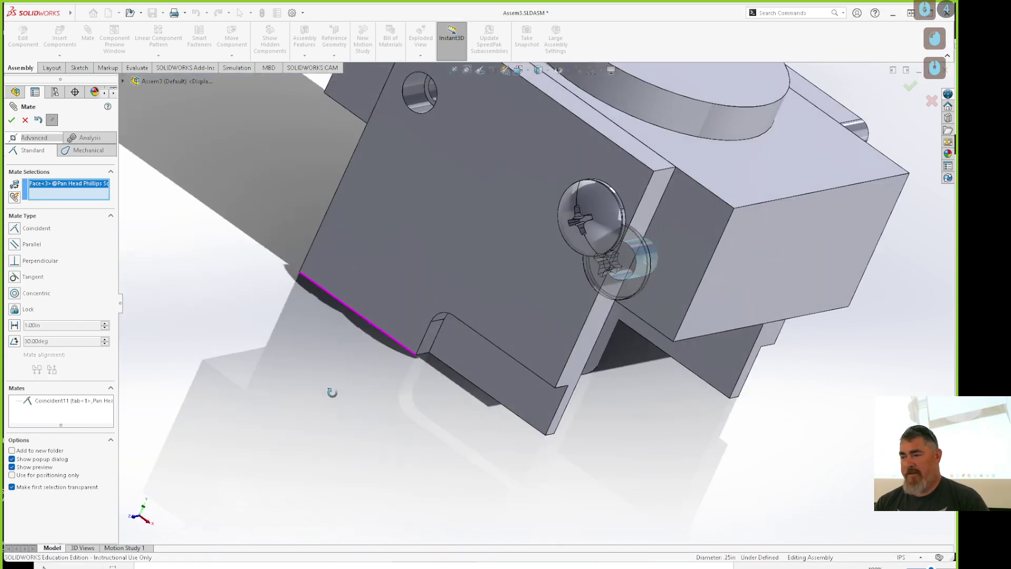
click(11, 121)
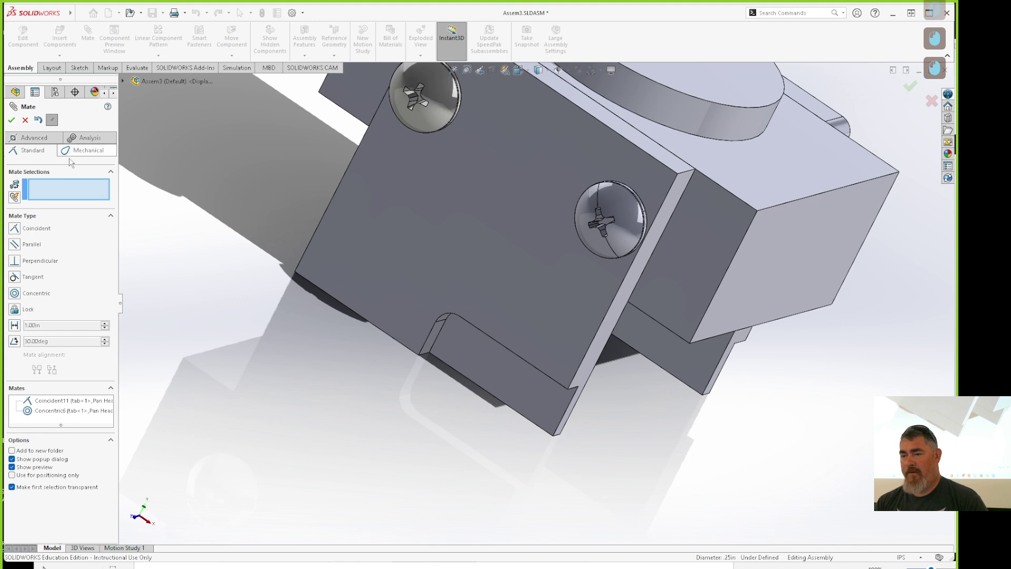
click(11, 121)
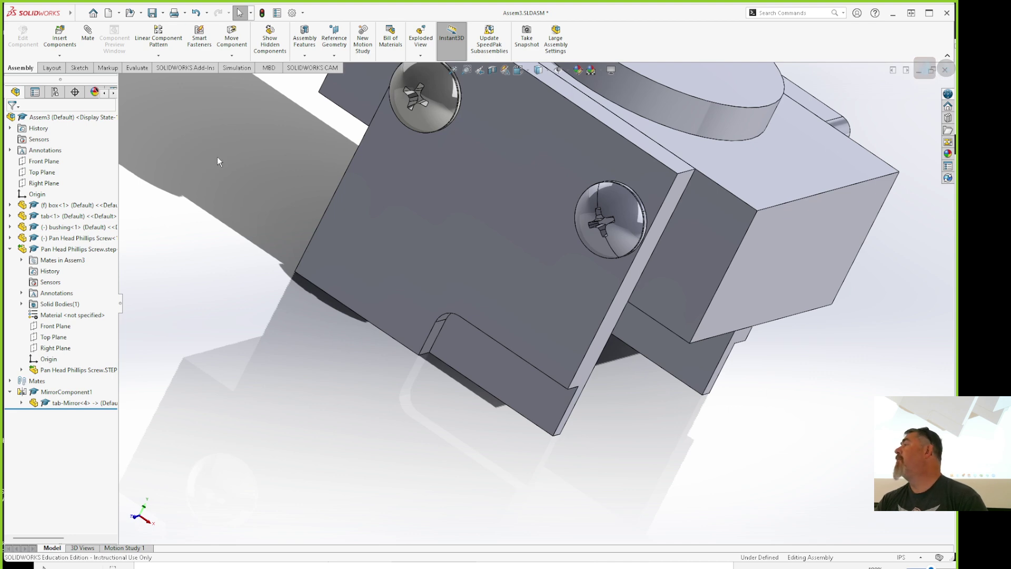
scroll(308, 245, down, 5)
middle_drag(309, 246, 323, 342)
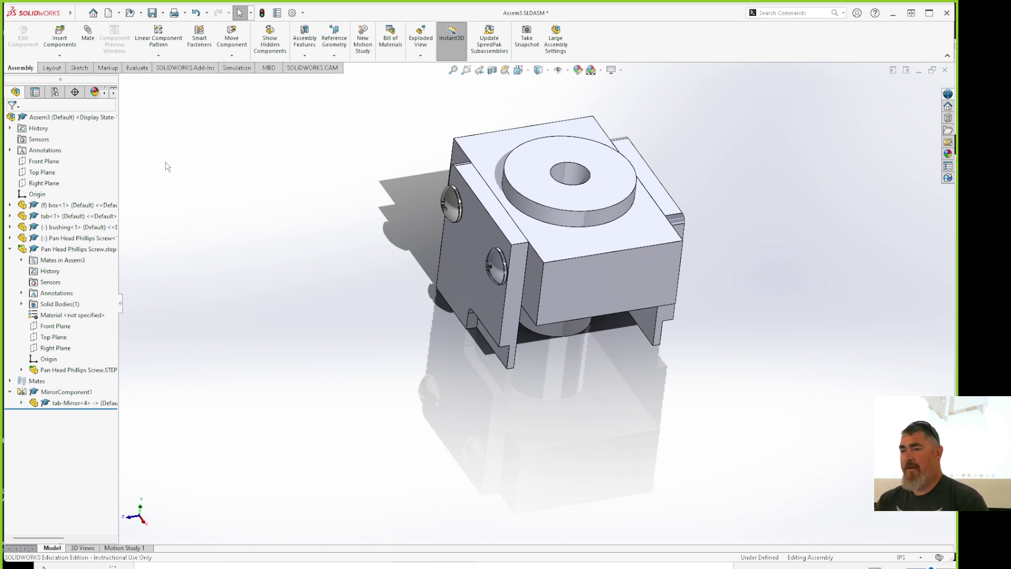
click(158, 55)
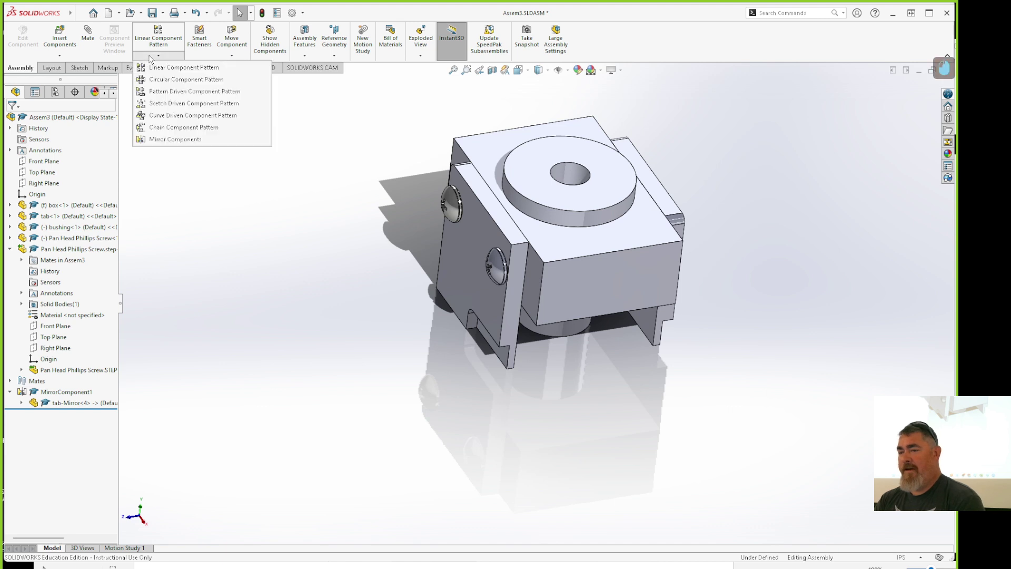
Mirror both tab screws about the box's Front Plane with Mirror Components
click(190, 139)
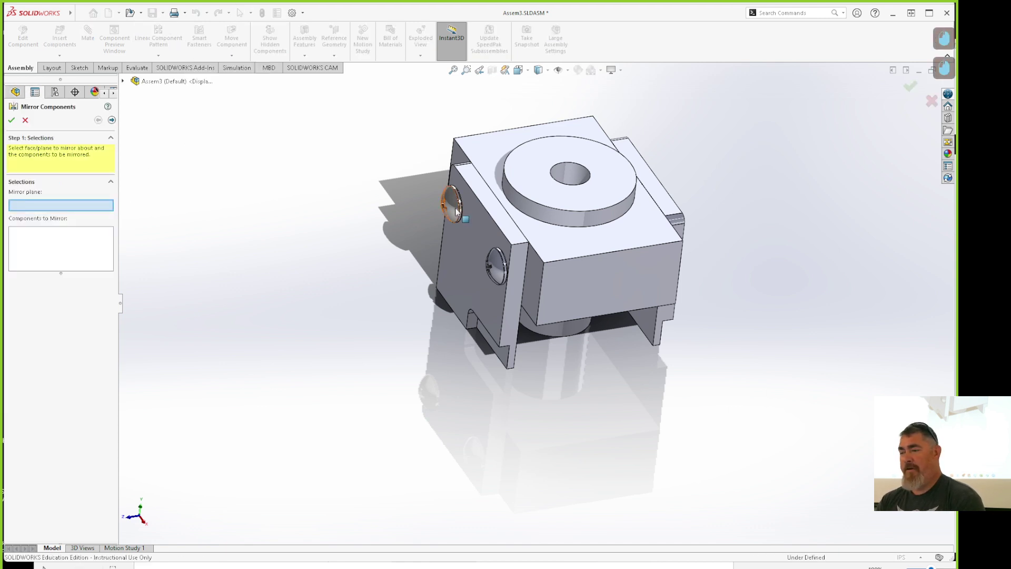
click(123, 81)
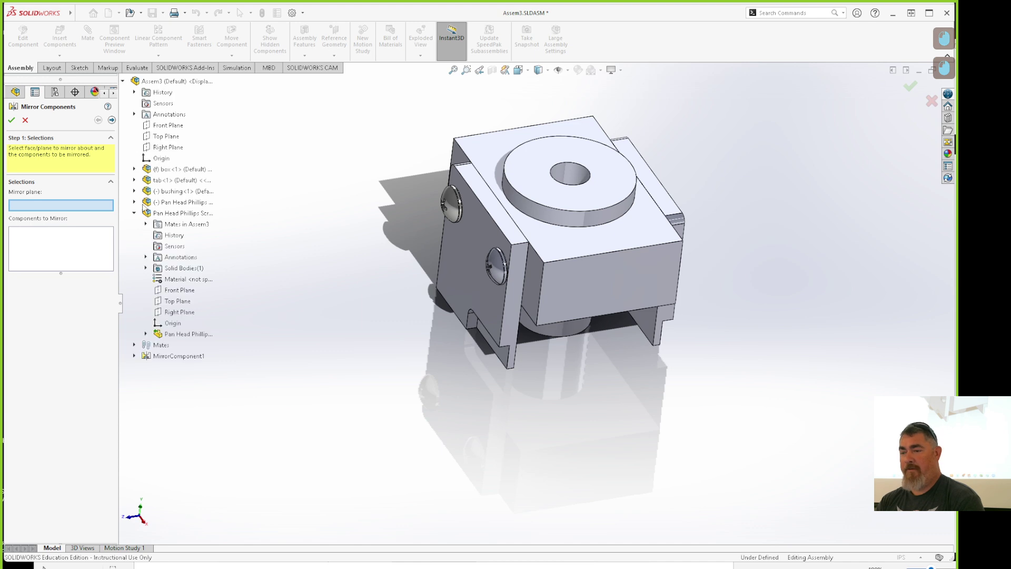
click(134, 169)
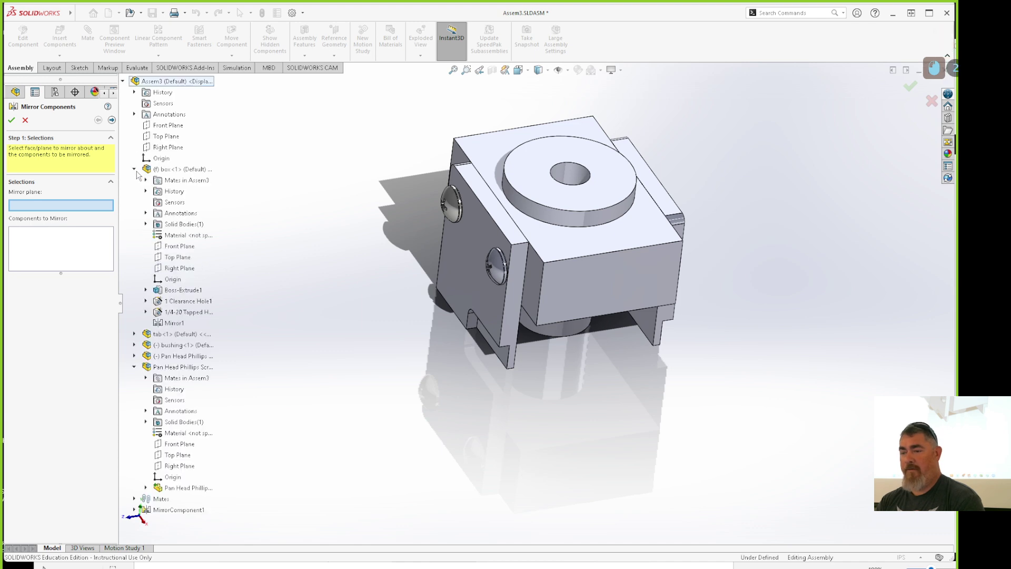
click(176, 247)
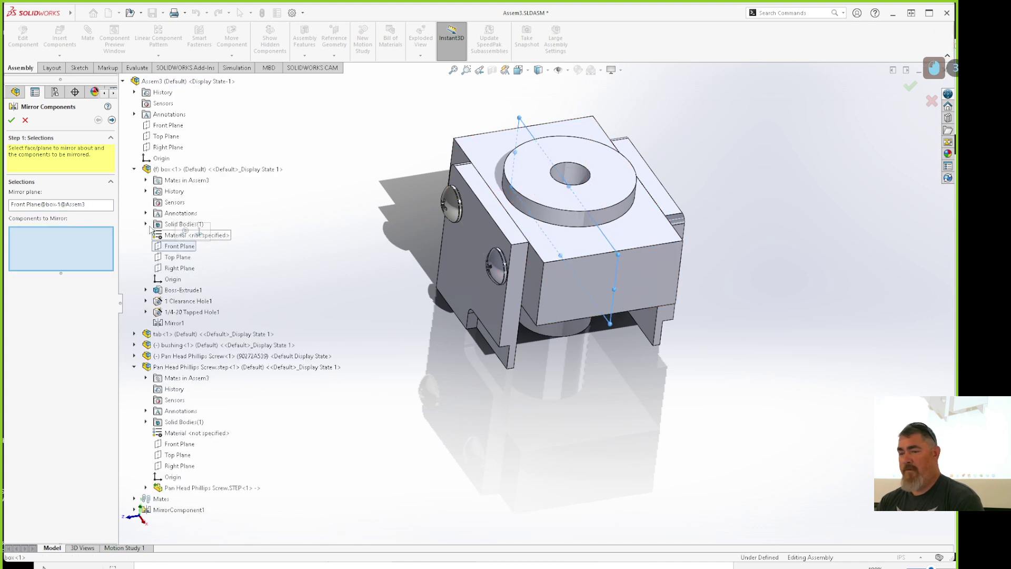
click(456, 205)
click(496, 265)
click(11, 120)
Expand MirrorComponent2 and view its mirrored screws from the opposite side
middle_drag(437, 390, 273, 448)
scroll(69, 506, down, 2)
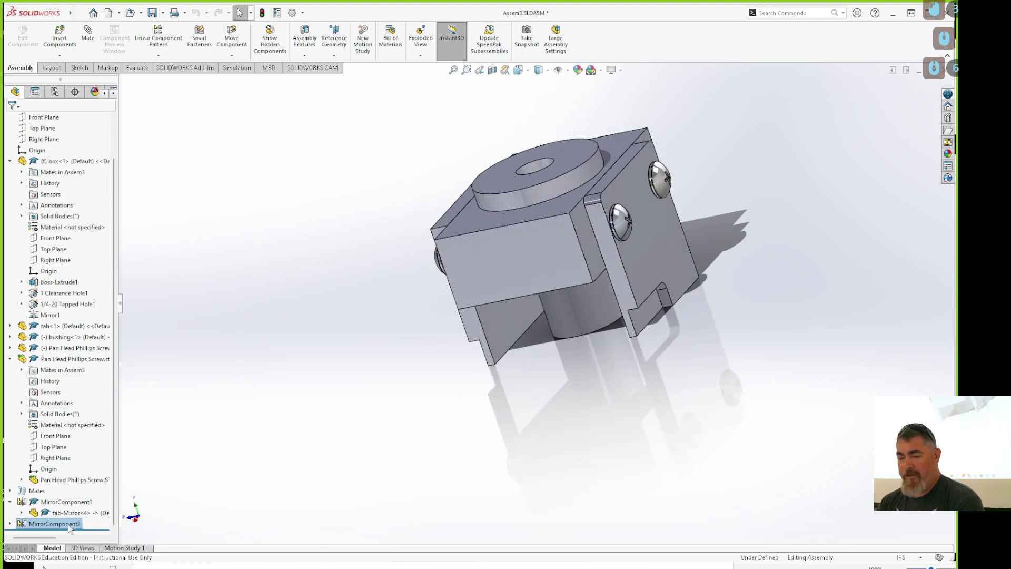
click(9, 523)
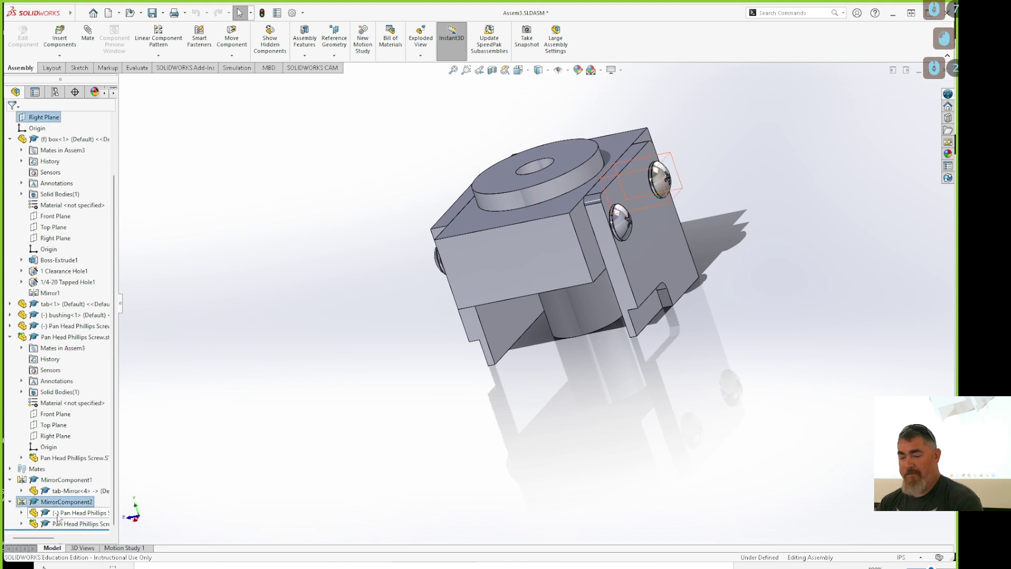
click(135, 509)
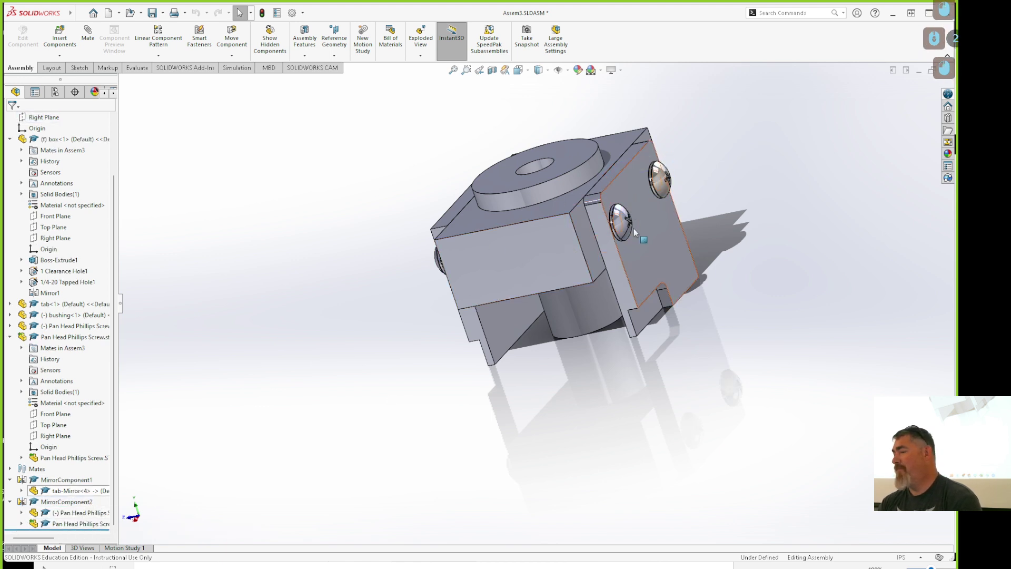
middle_drag(196, 381, 265, 350)
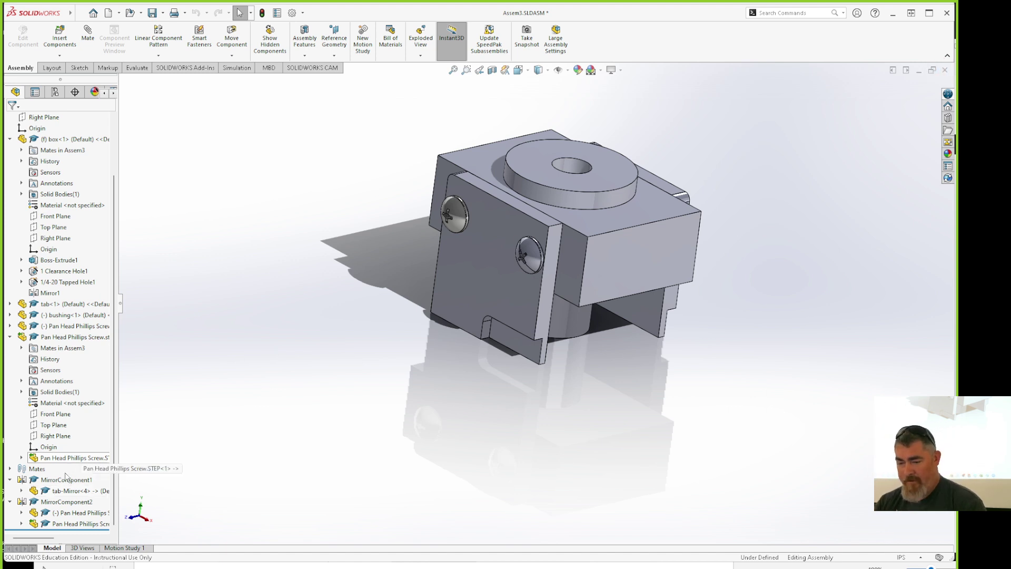
Edit MirrorComponent2 to adjust the mirrored screws' orientation and accept it
right_click(62, 503)
click(67, 349)
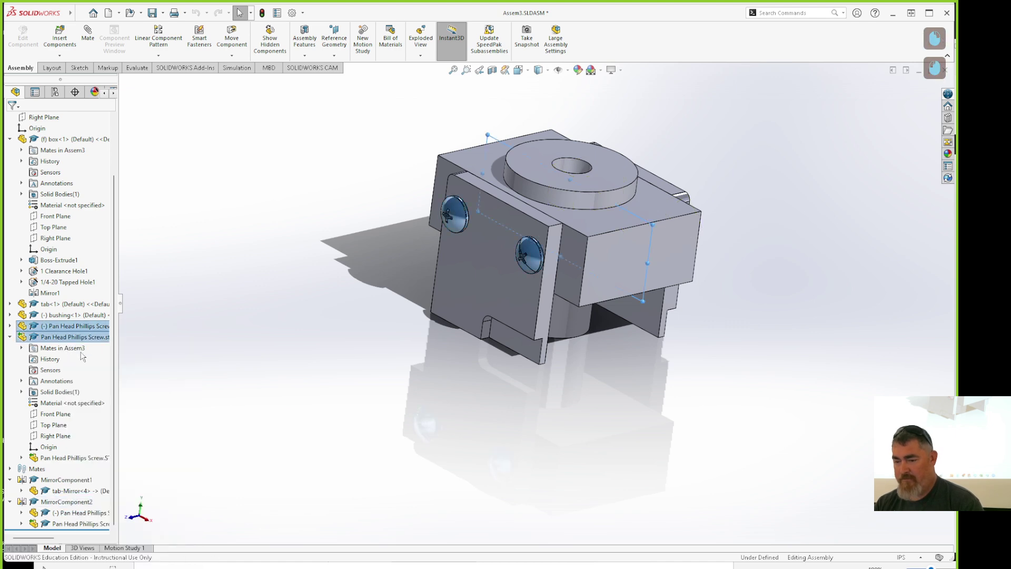
click(111, 121)
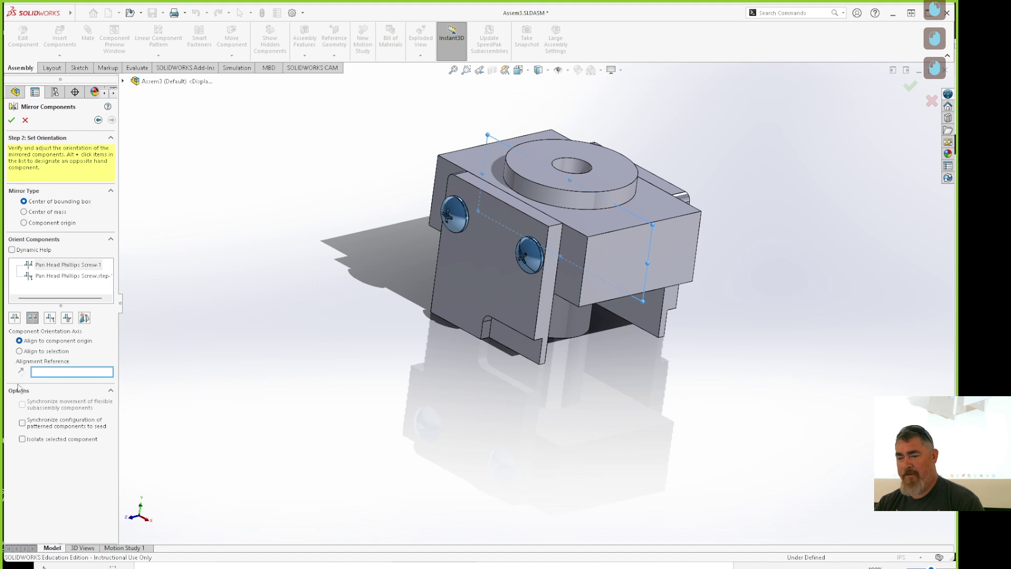
click(15, 317)
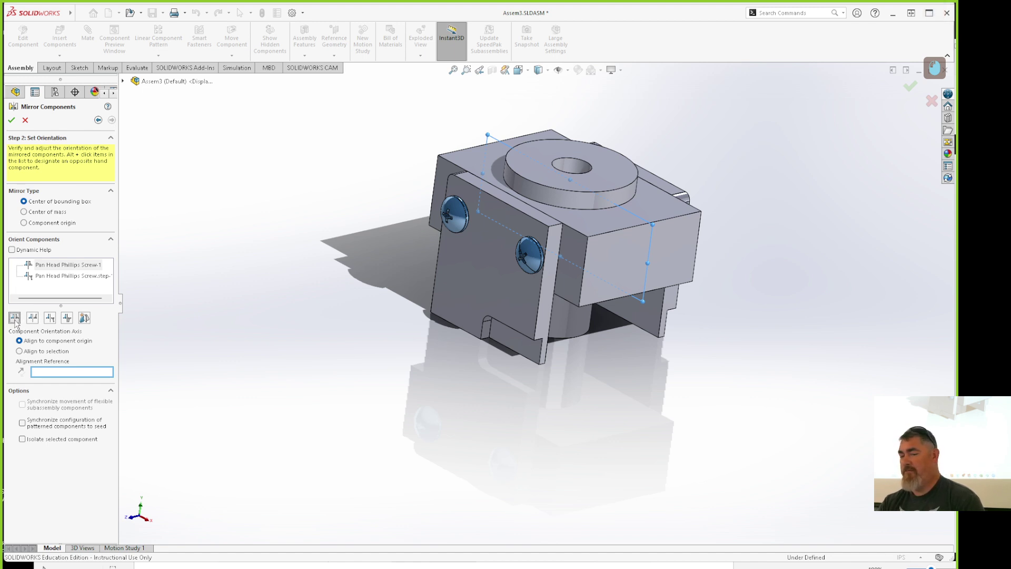
double_click(29, 322)
middle_drag(337, 369, 400, 343)
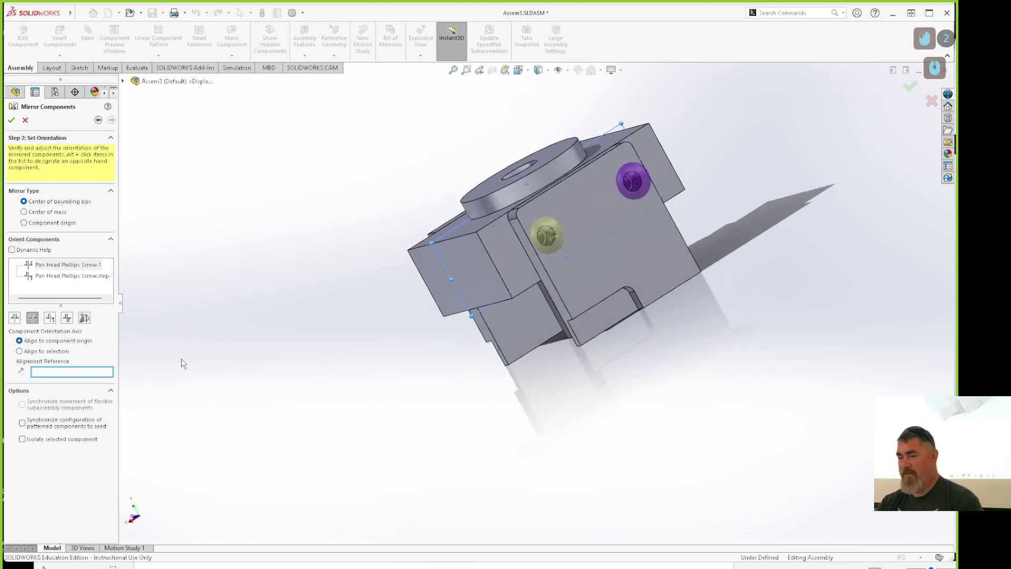
double_click(33, 319)
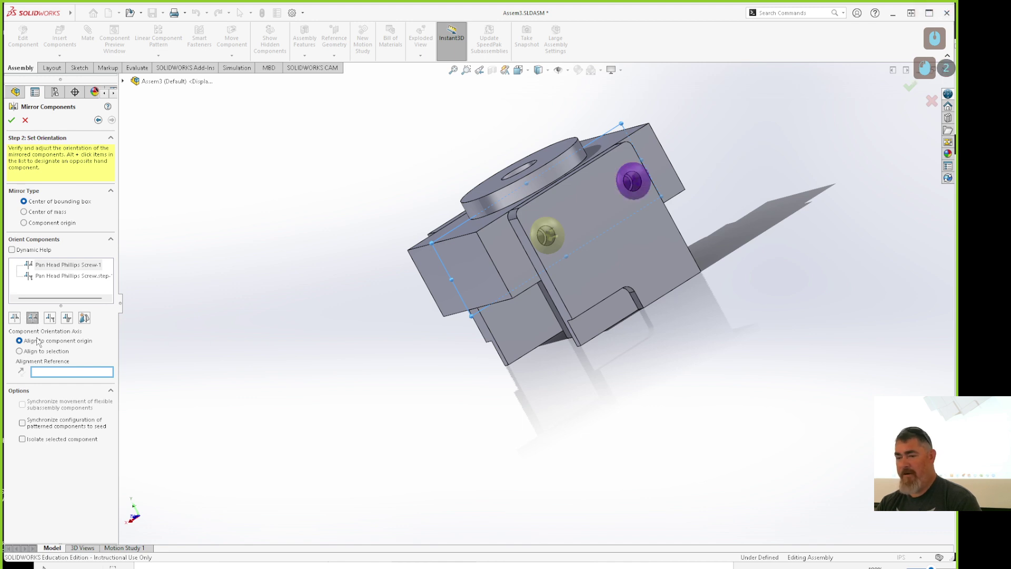
middle_drag(379, 369, 408, 344)
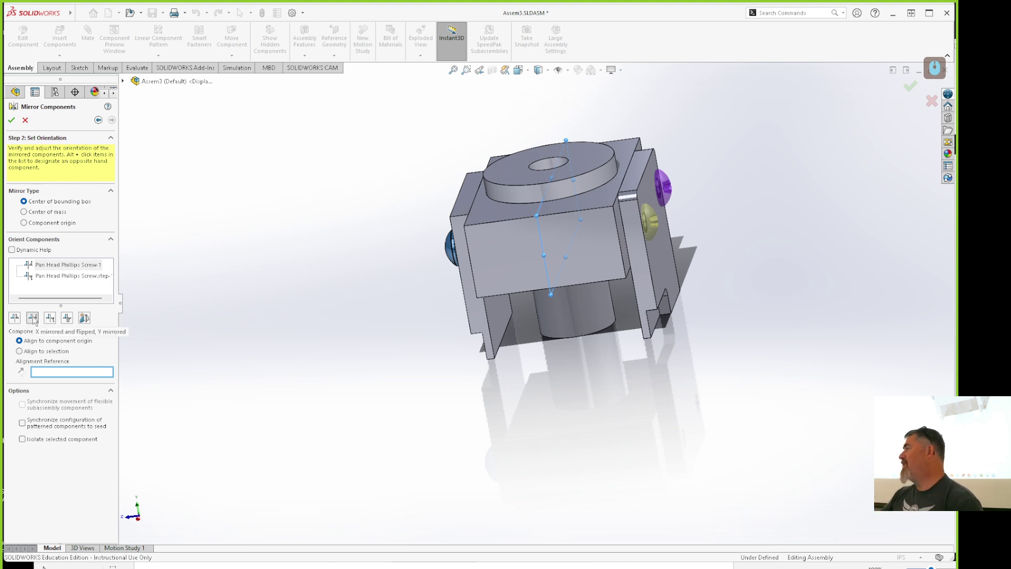
click(50, 317)
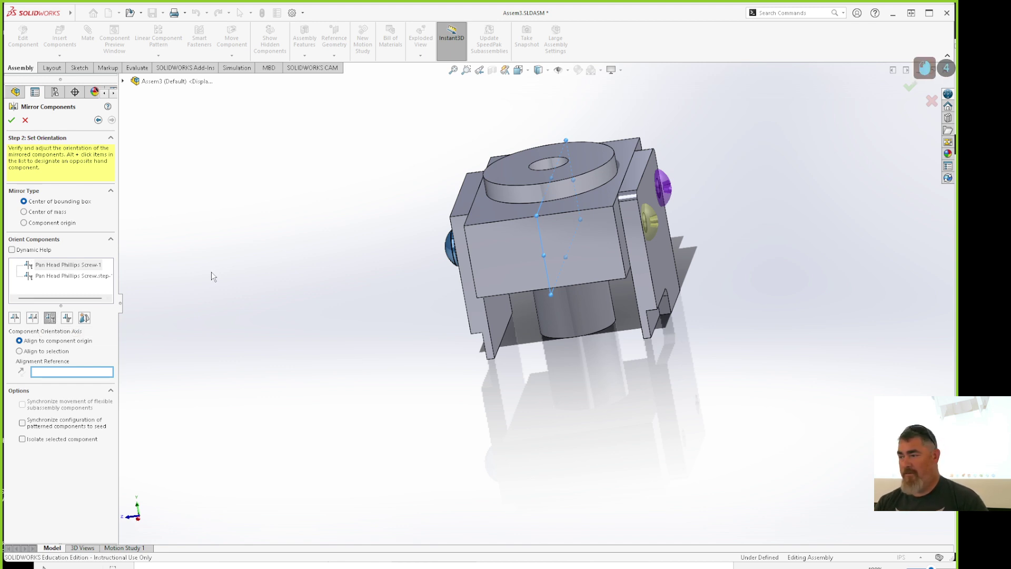
middle_drag(340, 305, 174, 348)
click(11, 120)
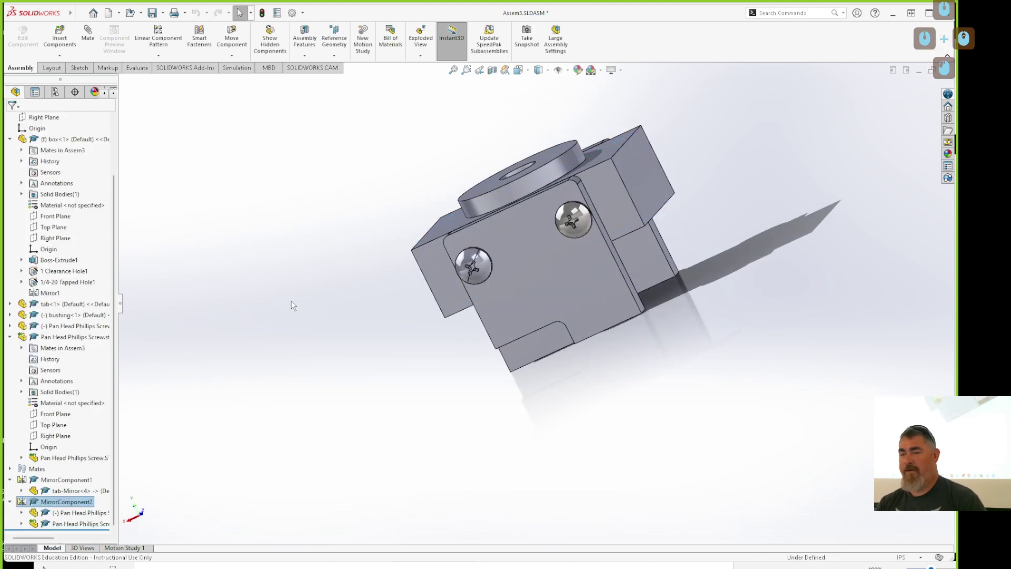
middle_drag(266, 349, 552, 409)
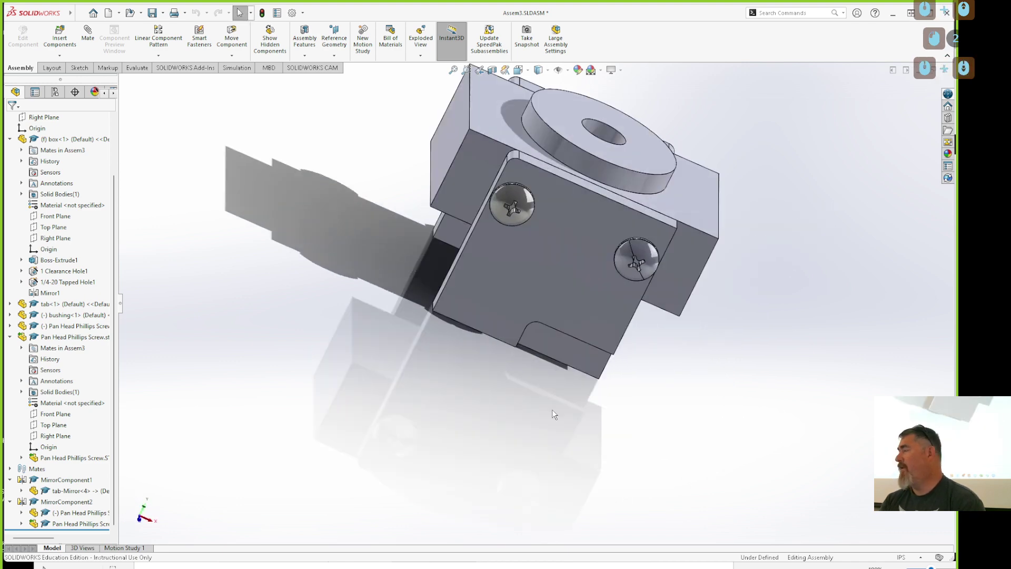